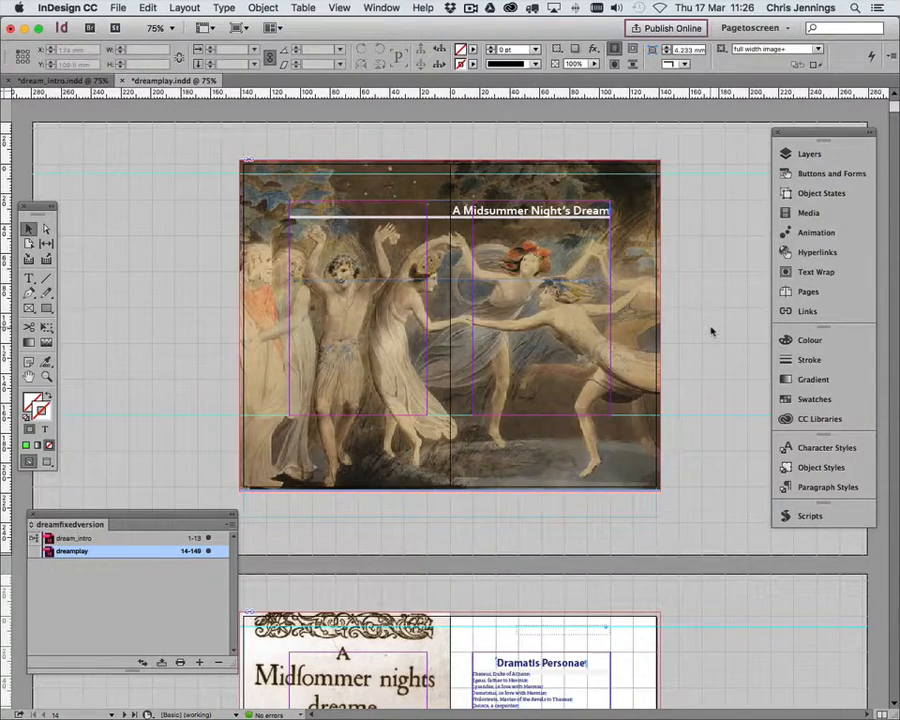
Step: Look through the opening spreads of the play, from the painting spread to the Act I spread
{"action": "scroll", "coordinate": [712, 331], "scroll_direction": "down", "scroll_amount": 10}
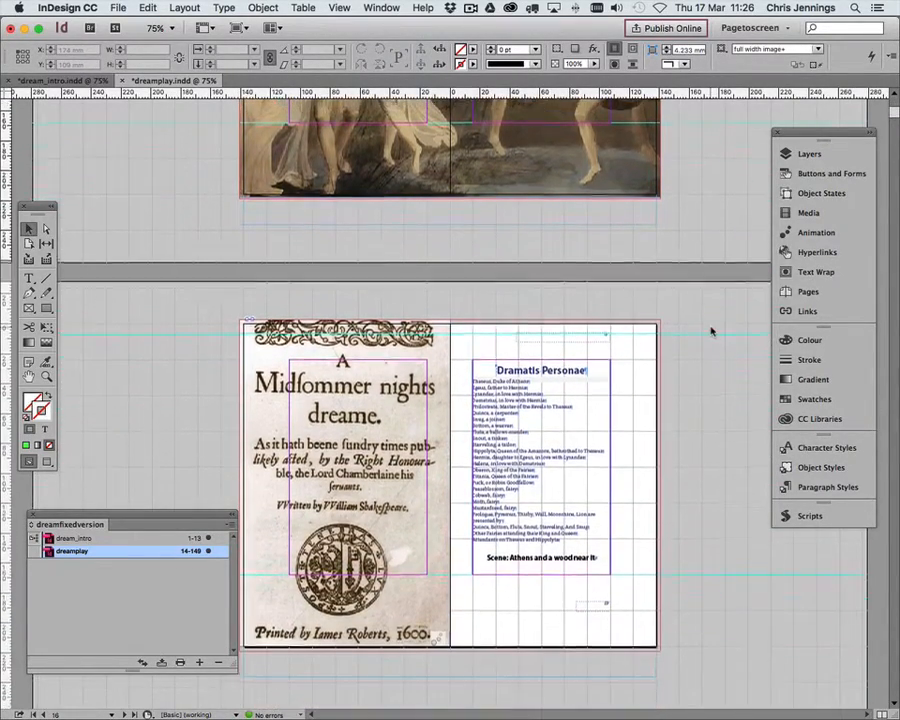
{"action": "scroll", "coordinate": [712, 331], "scroll_direction": "up", "scroll_amount": 10}
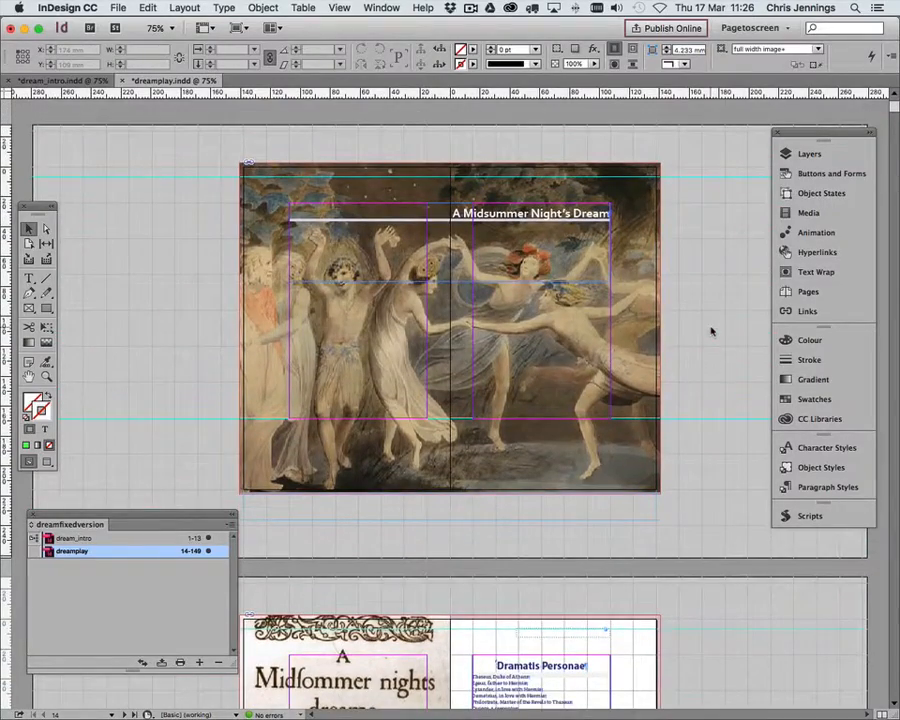
{"action": "scroll", "coordinate": [712, 331], "scroll_direction": "down", "scroll_amount": 14}
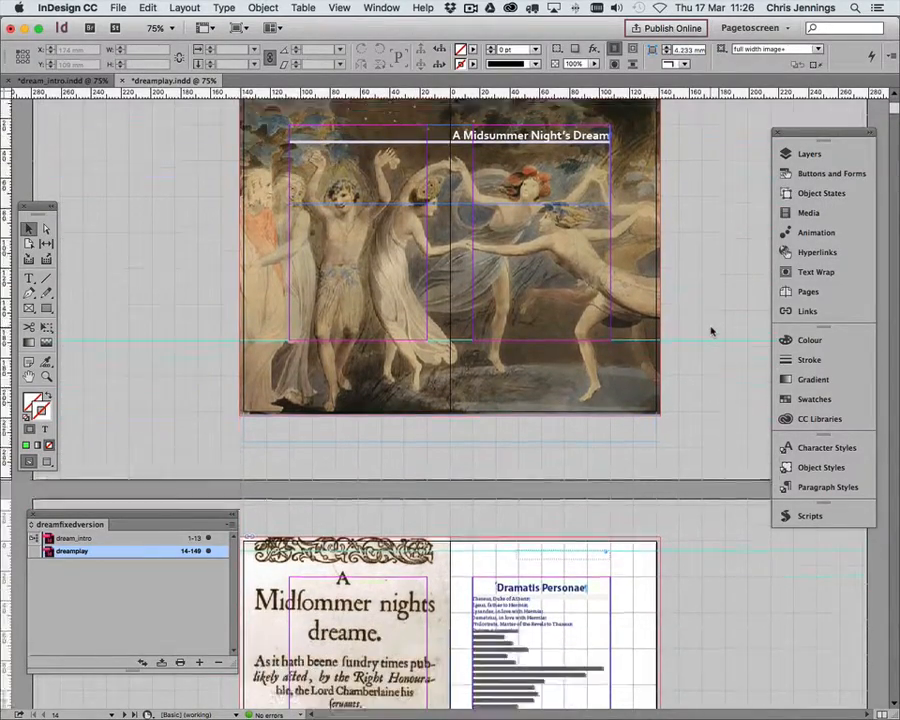
{"action": "scroll", "coordinate": [712, 331], "scroll_direction": "down", "scroll_amount": 12}
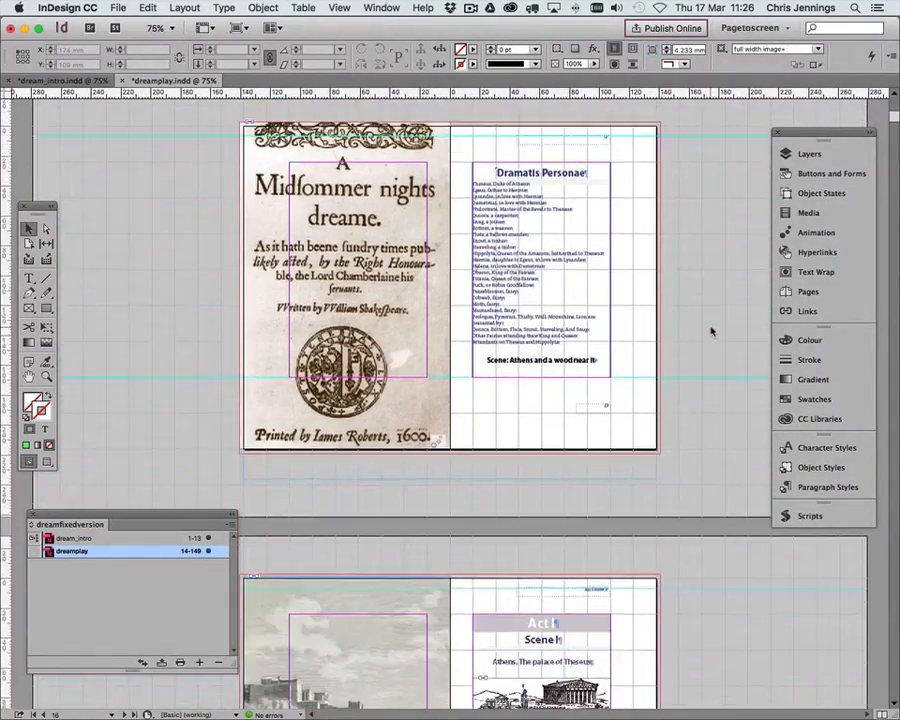
{"action": "scroll", "coordinate": [712, 331], "scroll_direction": "down", "scroll_amount": 2}
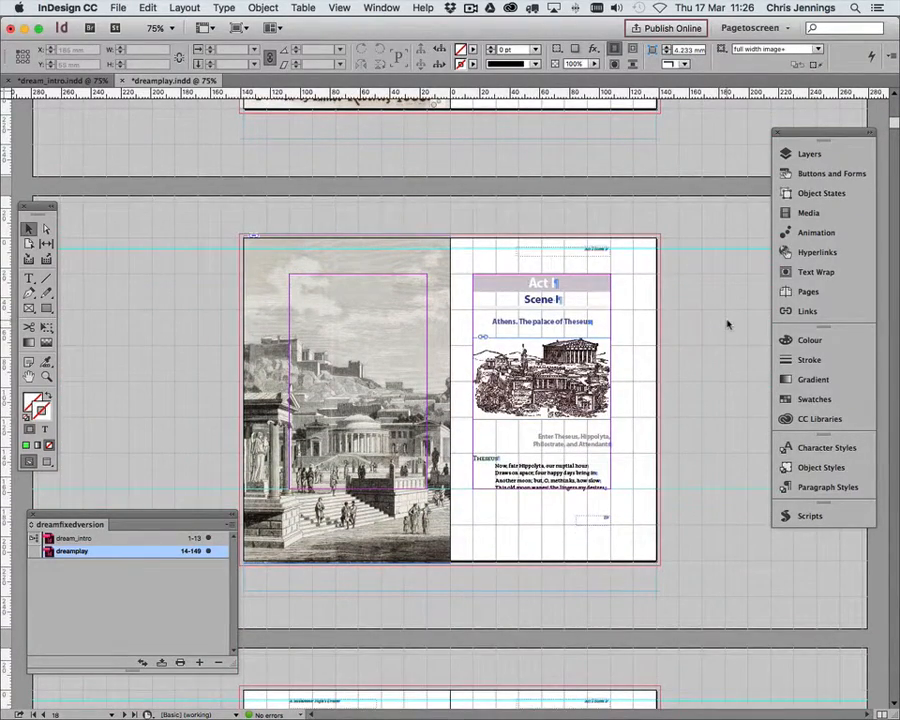
{"action": "scroll", "coordinate": [735, 334], "scroll_direction": "down", "scroll_amount": 2}
{"action": "scroll", "coordinate": [728, 324], "scroll_direction": "up", "scroll_amount": 20}
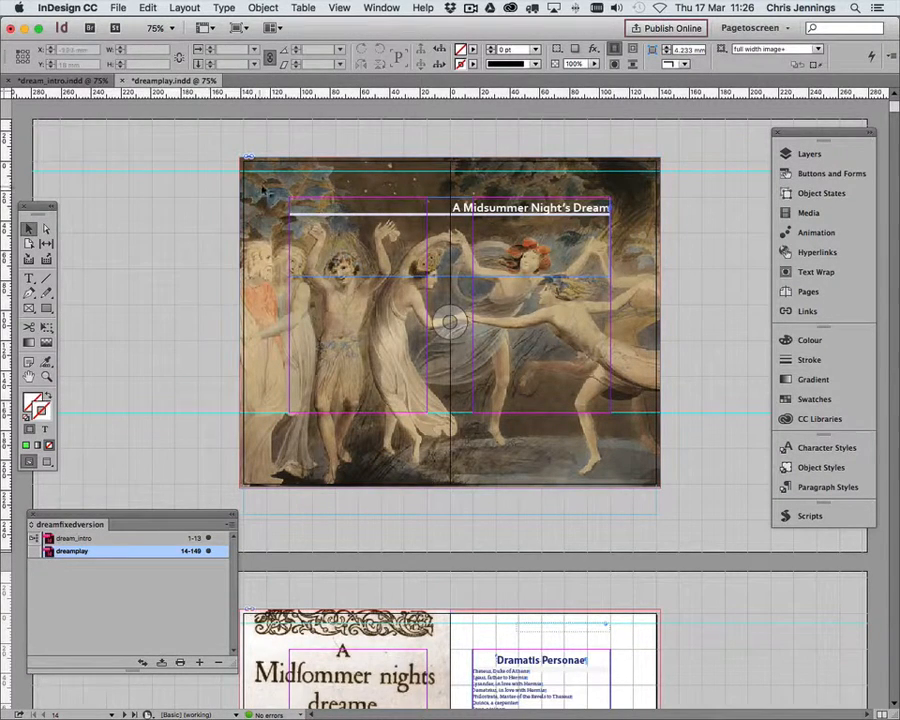
Step: Apply the Fade In animation preset to the full-spread painting dream165.jpg on the first spread
{"action": "left_click", "coordinate": [352, 168]}
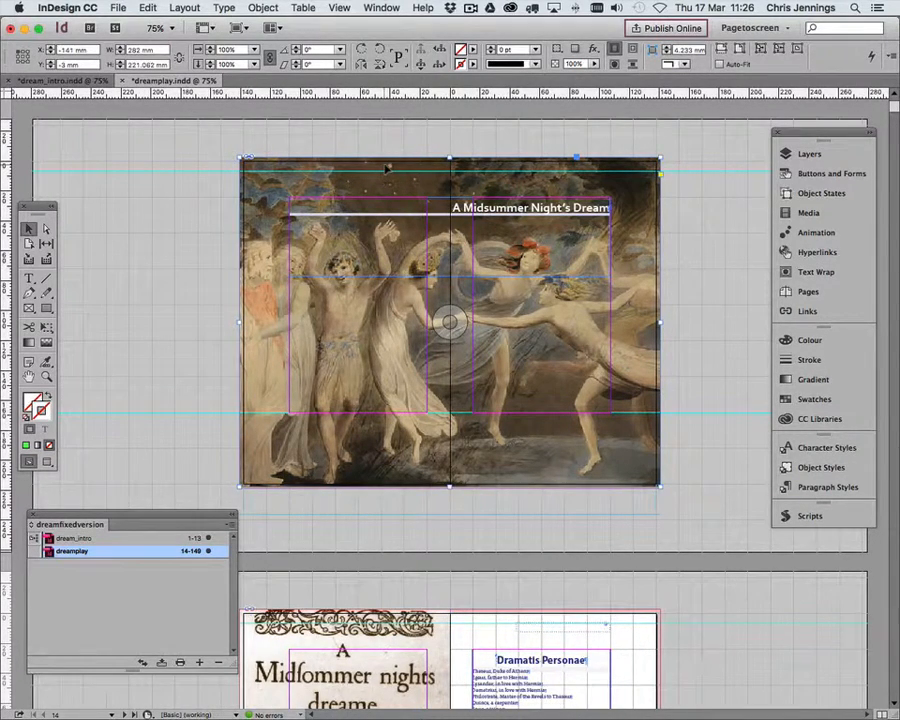
{"action": "left_click", "coordinate": [818, 233]}
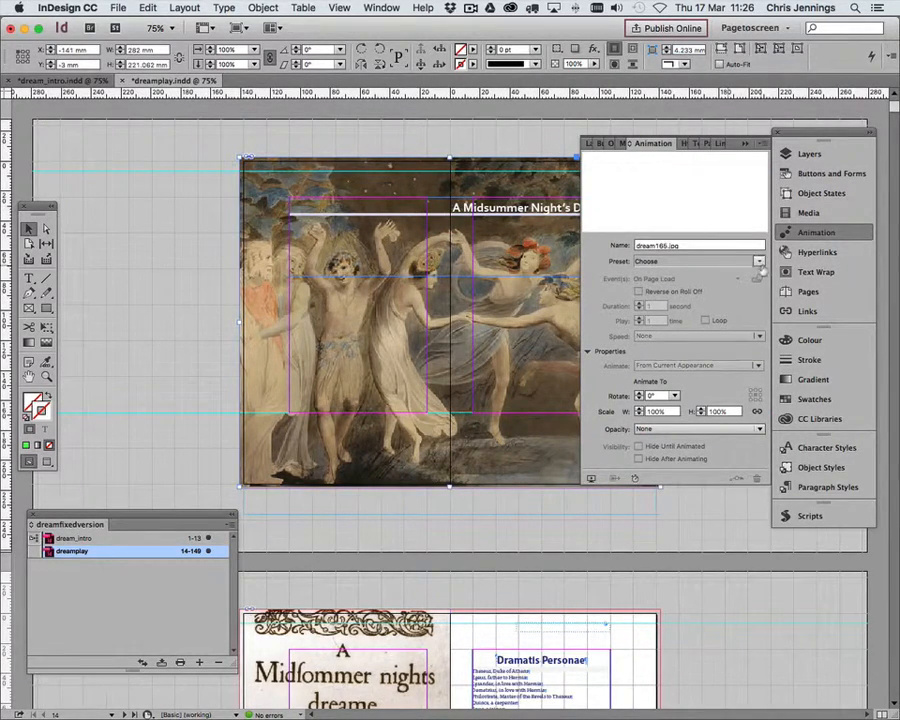
{"action": "left_click", "coordinate": [759, 262]}
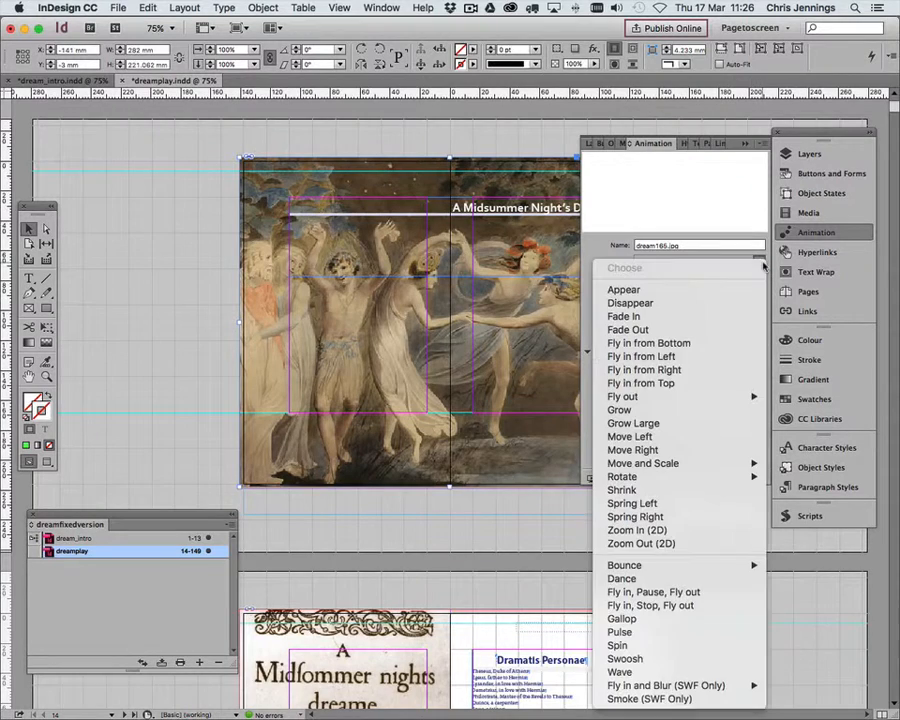
{"action": "left_click", "coordinate": [640, 317]}
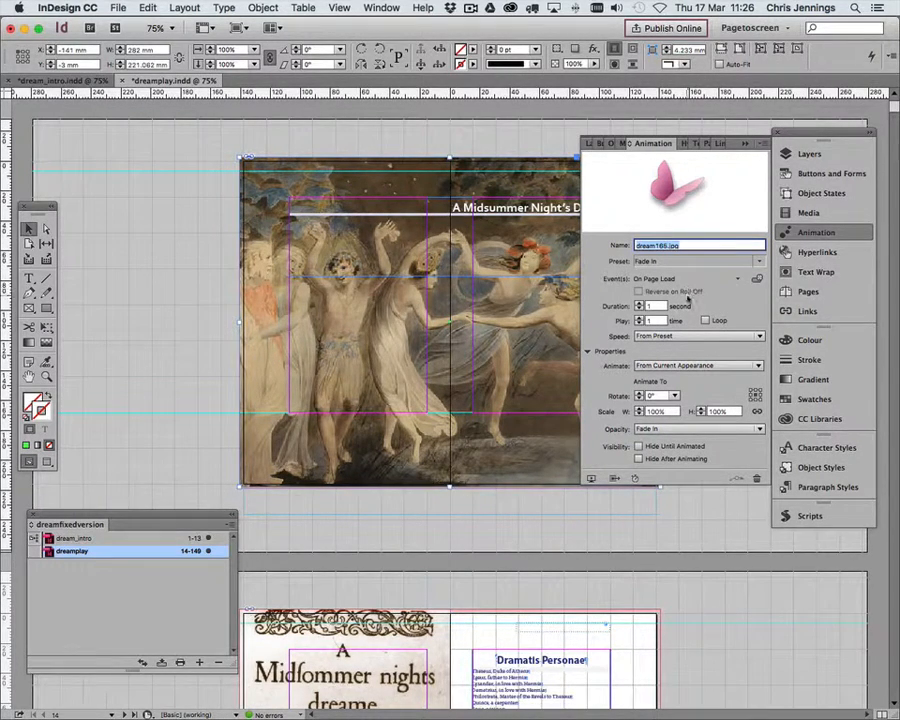
Step: Play the painting's fade-in animation in the EPUB interactivity preview and close the preview
{"action": "left_click", "coordinate": [591, 479]}
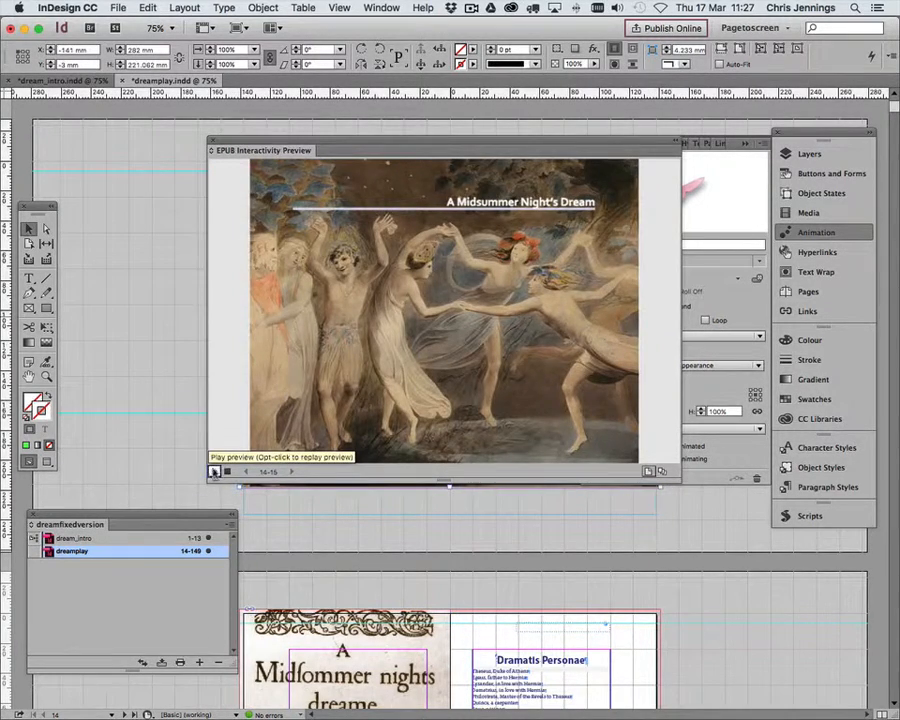
{"action": "left_click", "coordinate": [213, 471]}
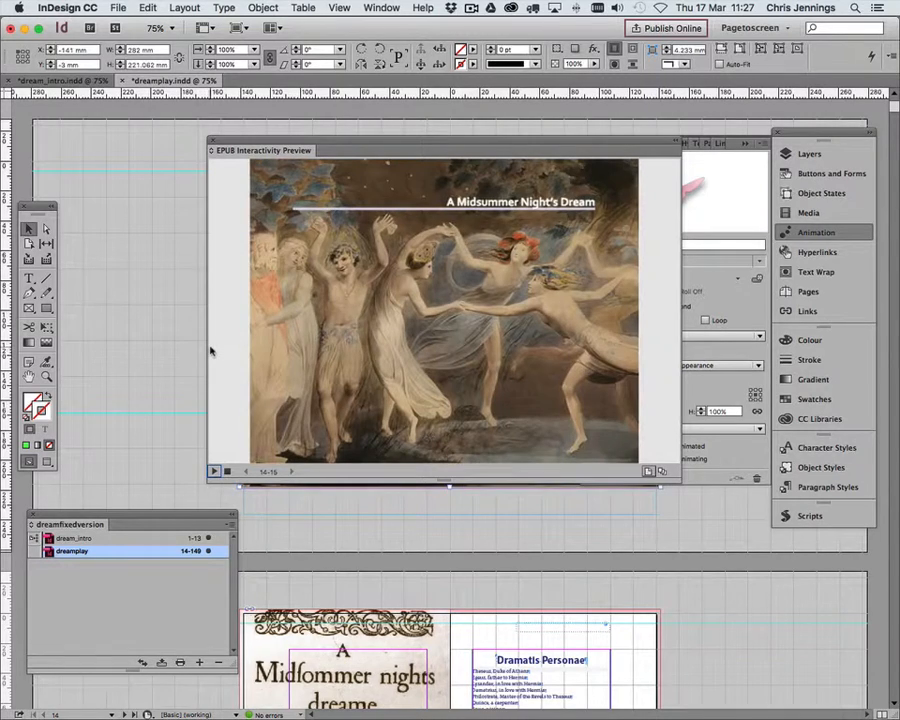
{"action": "left_click", "coordinate": [214, 144]}
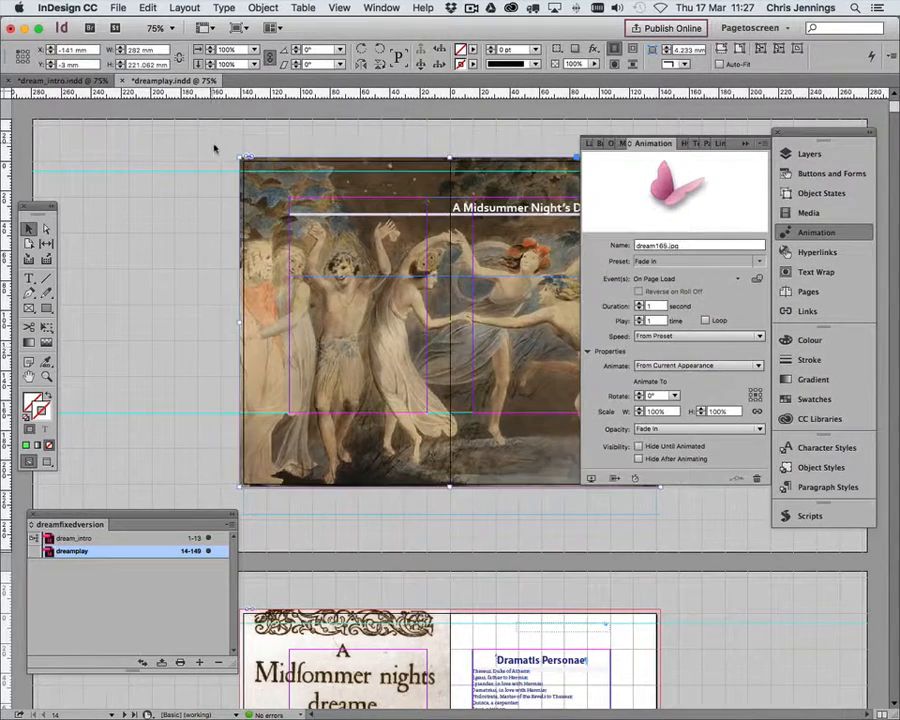
Step: Set the duration of the painting's fade-in animation to 3 seconds and preview it
{"action": "left_click", "coordinate": [526, 259]}
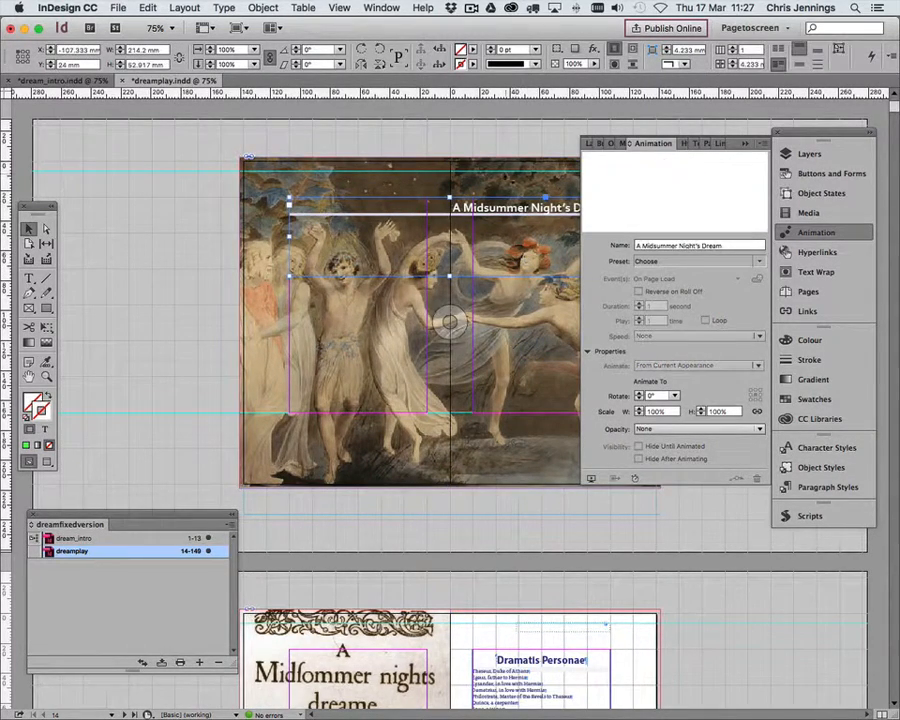
{"action": "left_click", "coordinate": [272, 172]}
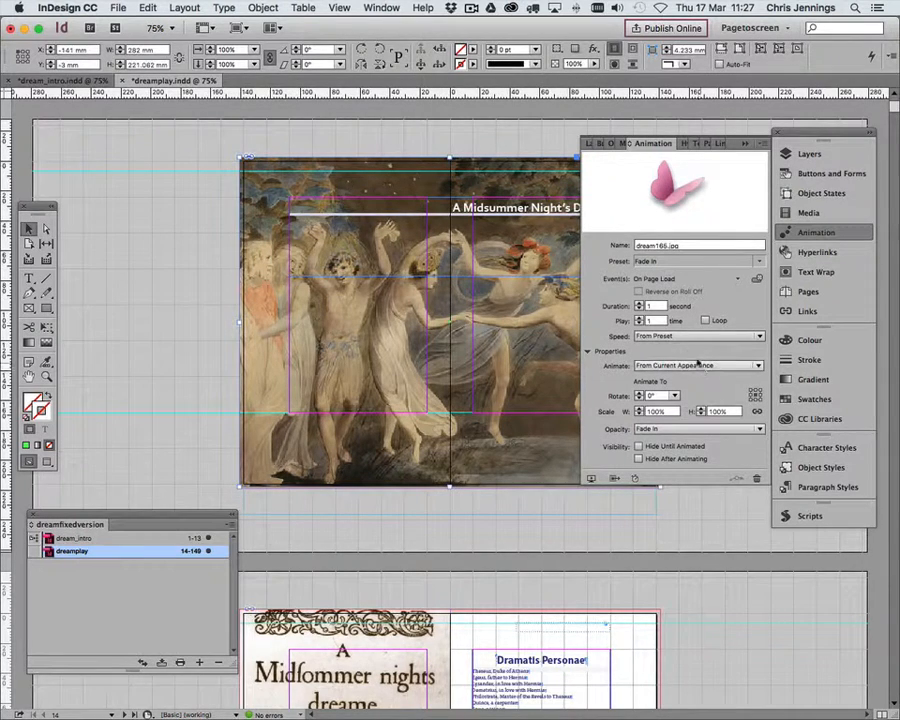
{"action": "left_click", "coordinate": [639, 304]}
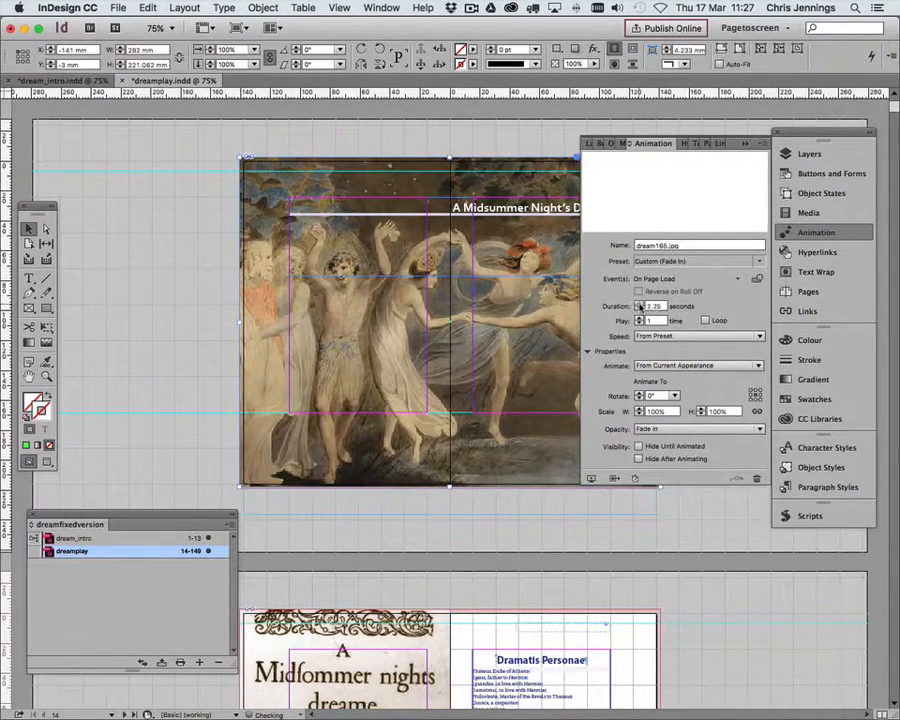
{"action": "left_click", "coordinate": [639, 303]}
{"action": "left_click", "coordinate": [591, 478]}
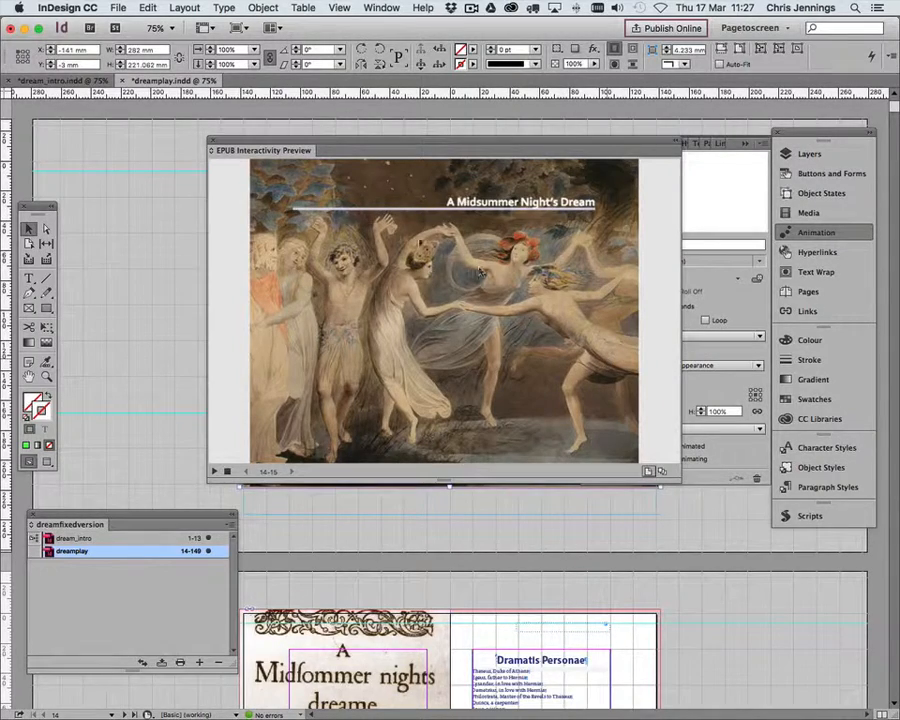
{"action": "left_click", "coordinate": [212, 145]}
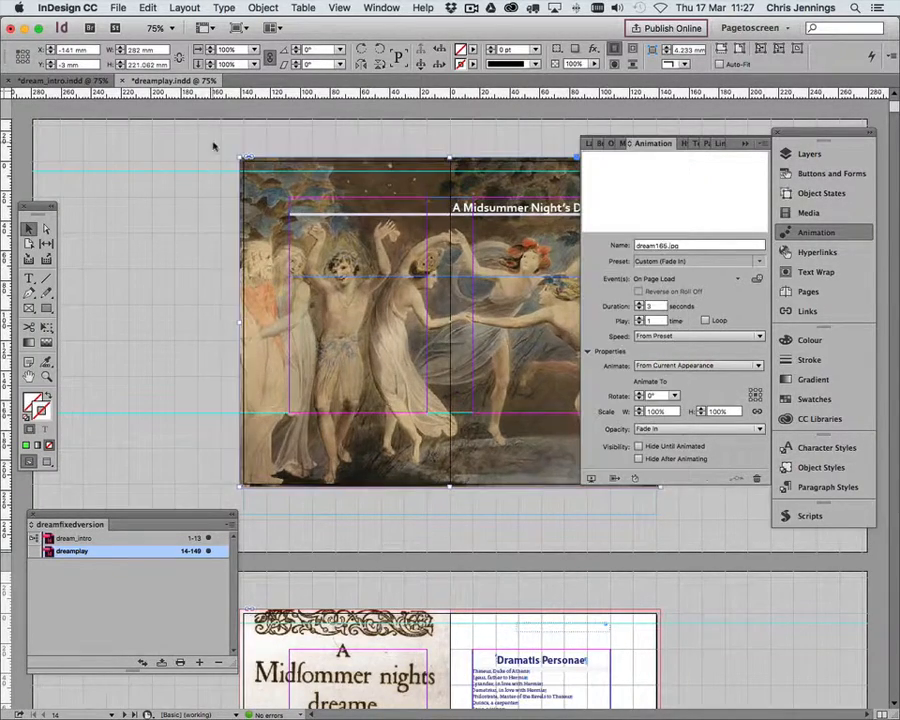
Step: Apply the Fly in from Left animation preset to the antique title-page image frontis1.png on the second spread
{"action": "left_click", "coordinate": [175, 212]}
{"action": "scroll", "coordinate": [175, 212], "scroll_direction": "down", "scroll_amount": 10}
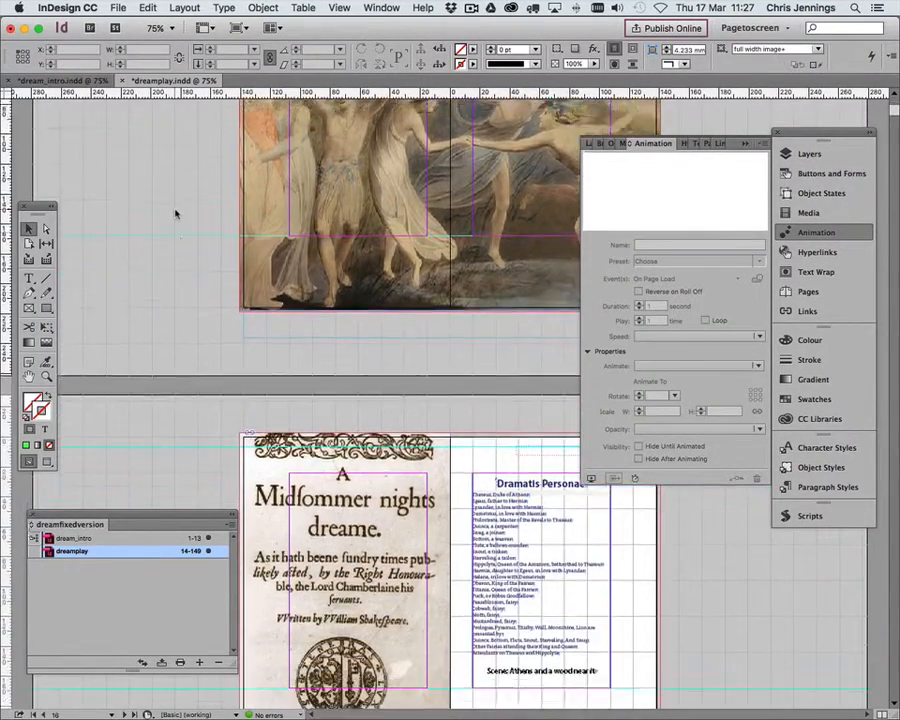
{"action": "scroll", "coordinate": [175, 212], "scroll_direction": "down", "scroll_amount": 3}
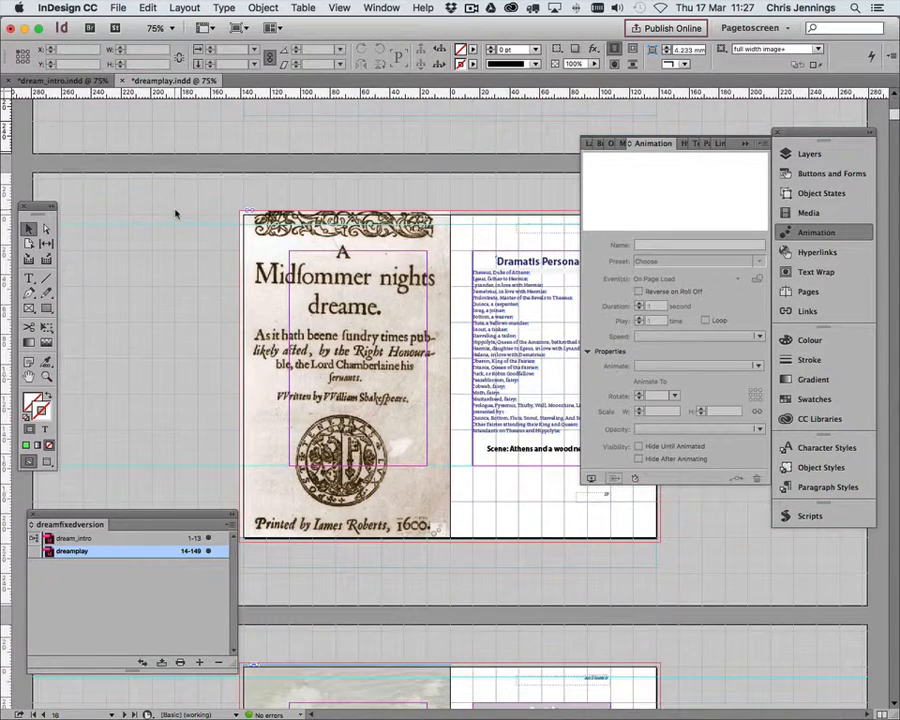
{"action": "left_click", "coordinate": [256, 234]}
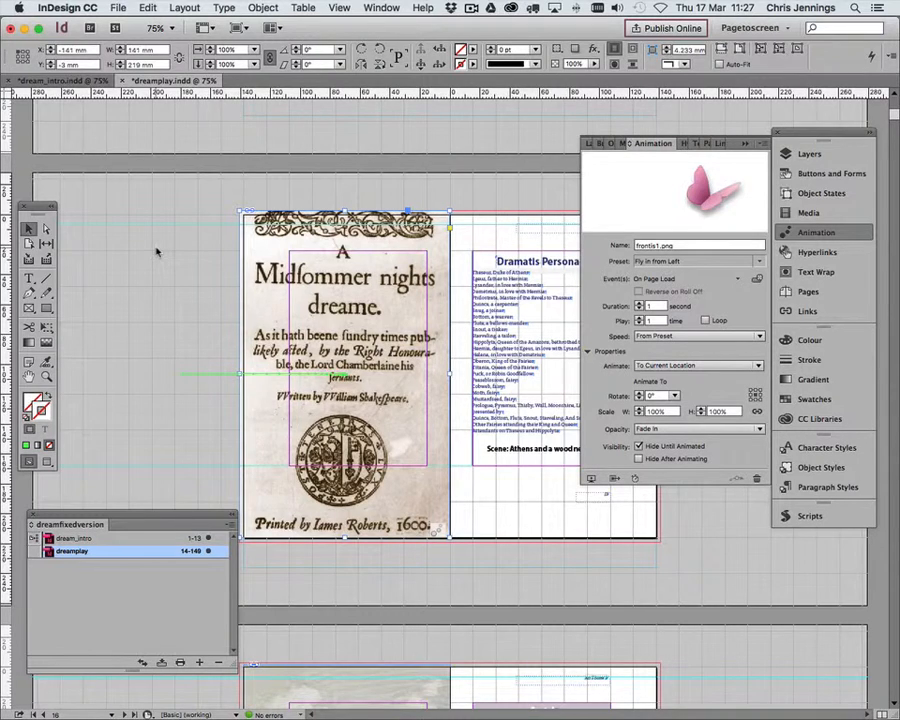
{"action": "left_click", "coordinate": [759, 262]}
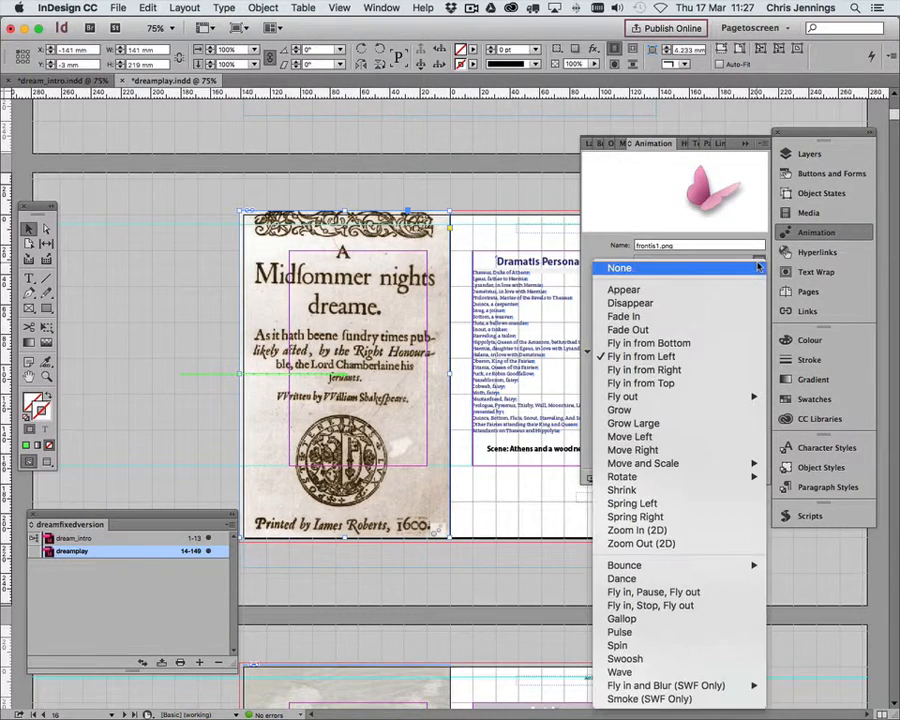
{"action": "left_click", "coordinate": [660, 356]}
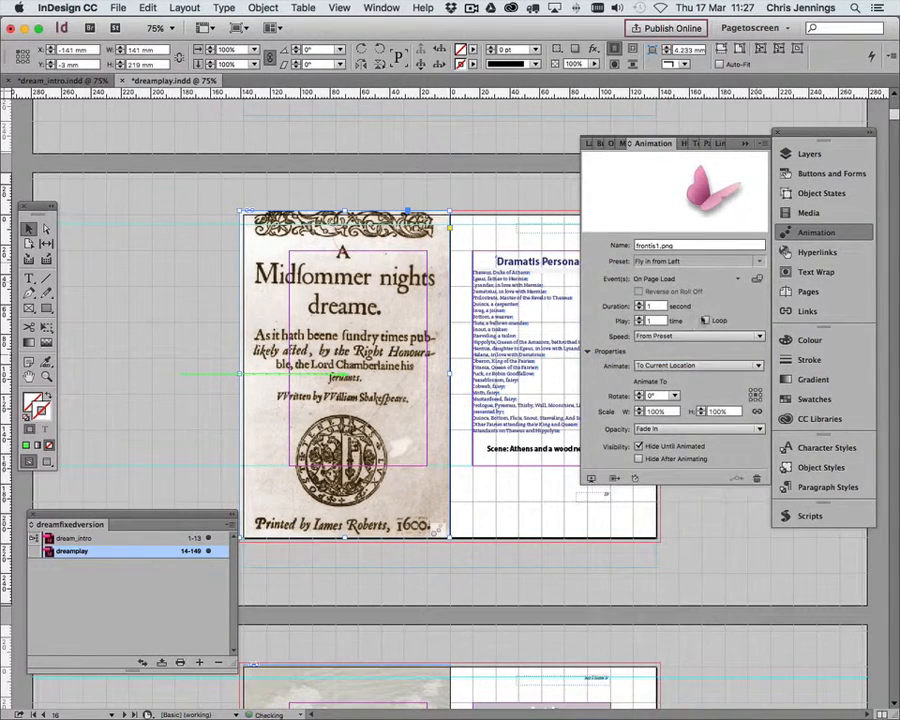
Step: Set the duration of the title-page image's fly-in animation to 2 seconds
{"action": "left_click", "coordinate": [759, 261]}
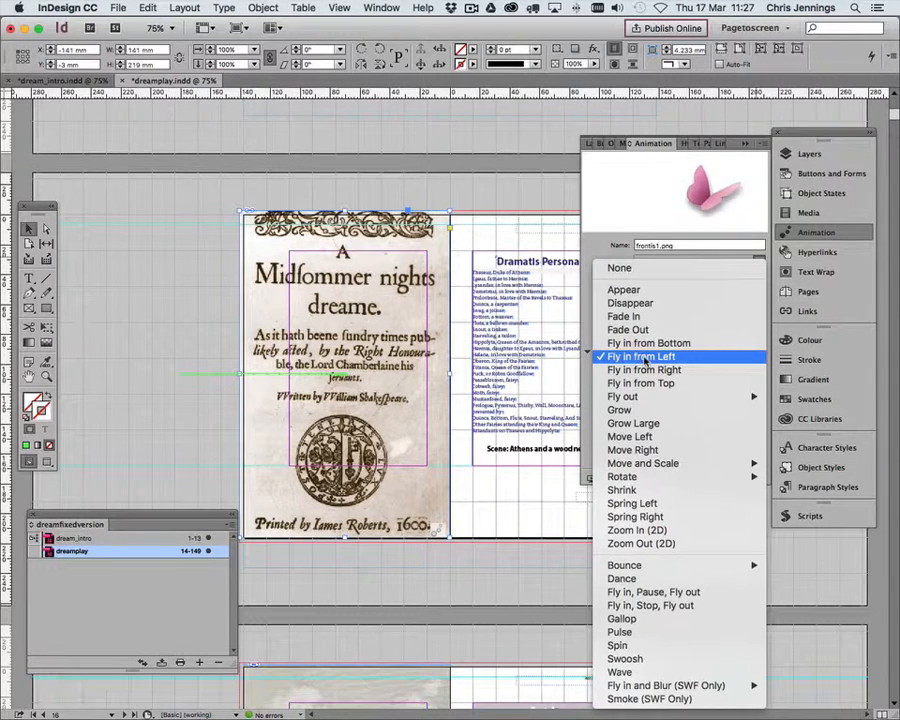
{"action": "left_click", "coordinate": [726, 250]}
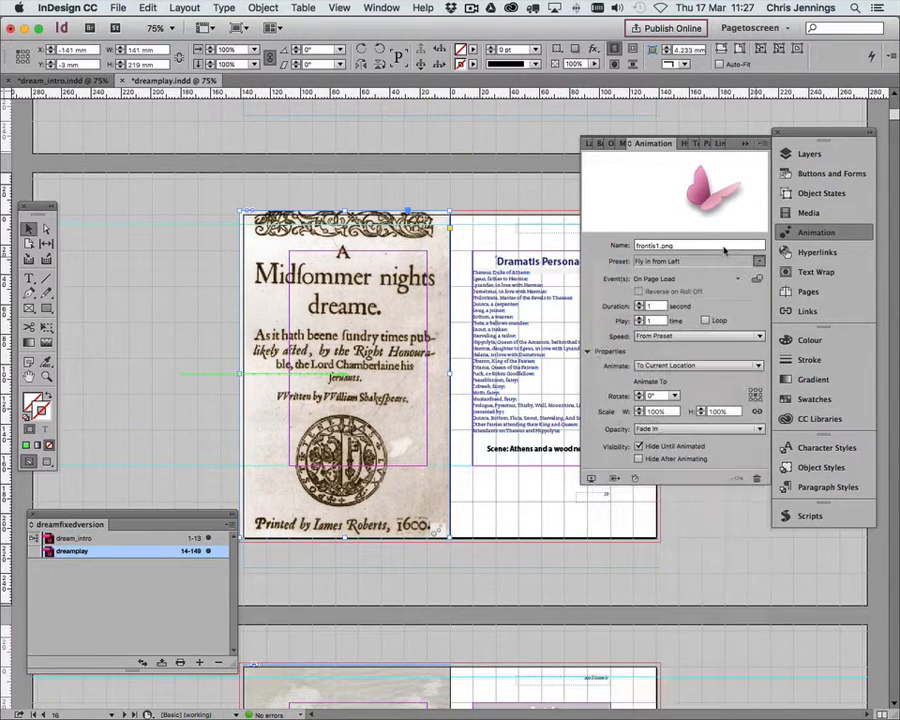
{"action": "left_click", "coordinate": [639, 303]}
{"action": "left_click", "coordinate": [639, 303]}
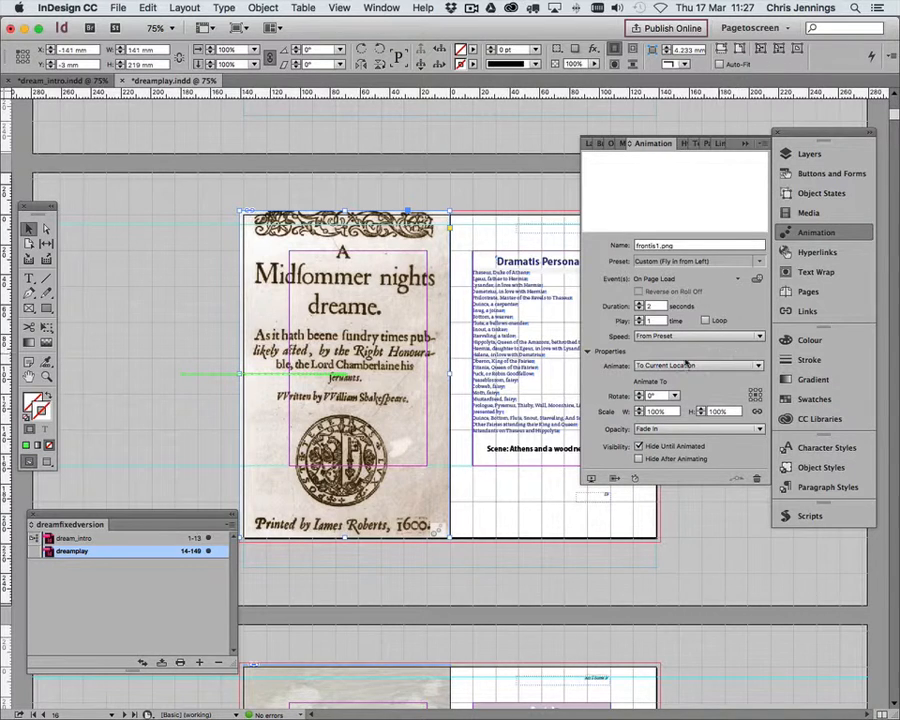
Step: Select the title-page image's motion path and preview the fly-in animation on its spread
{"action": "left_click", "coordinate": [215, 375]}
{"action": "left_click", "coordinate": [215, 378]}
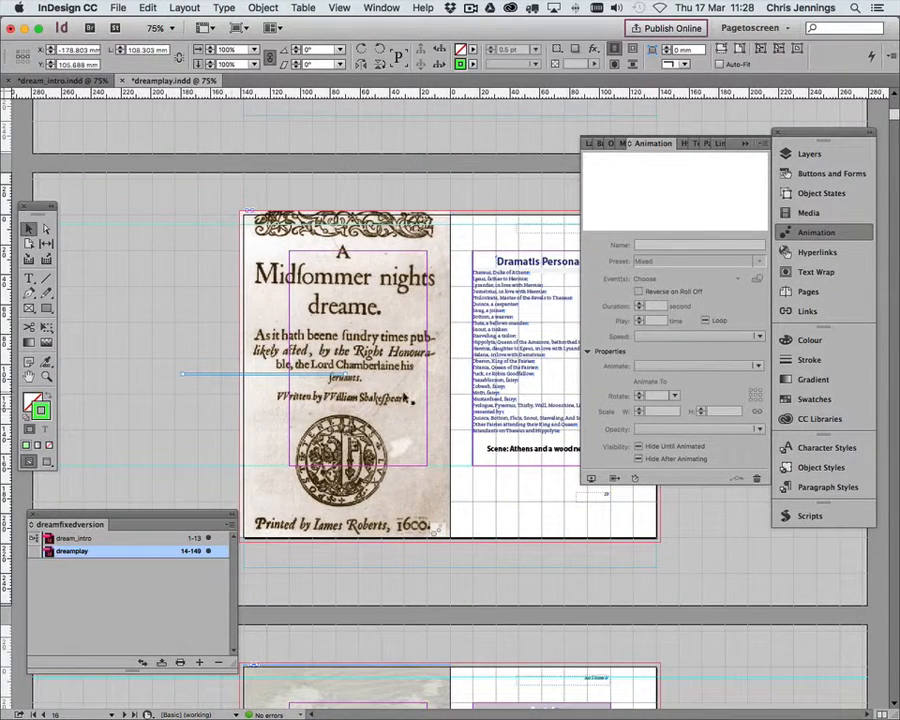
{"action": "left_click", "coordinate": [591, 478]}
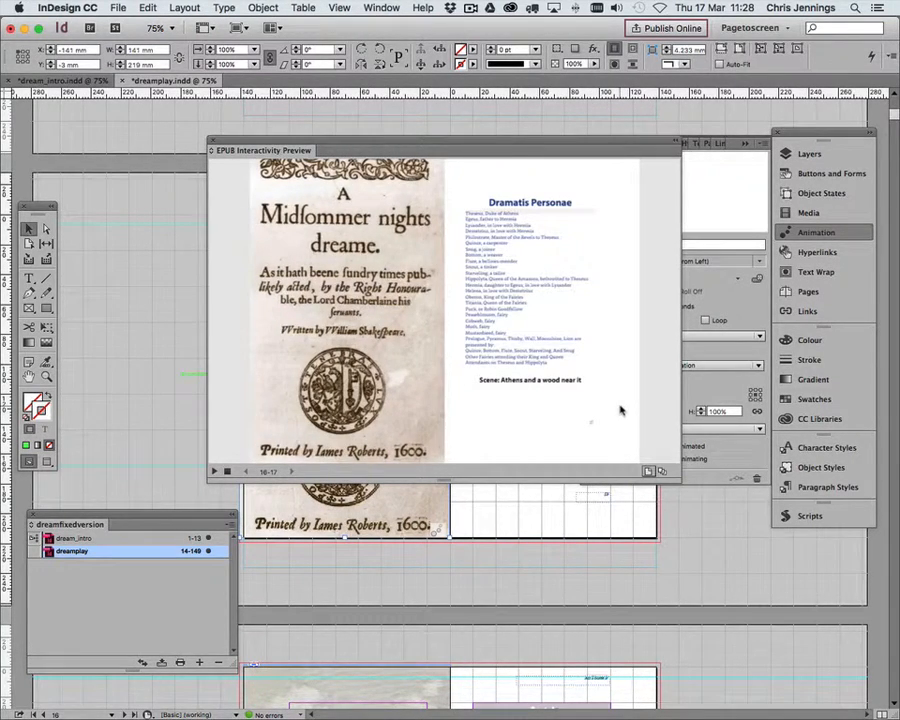
{"action": "left_click", "coordinate": [212, 150]}
Step: Apply the Fly in from Left animation preset to the full-page ancientathens.jpg image on the Act I spread
{"action": "scroll", "coordinate": [170, 252], "scroll_direction": "down", "scroll_amount": 5}
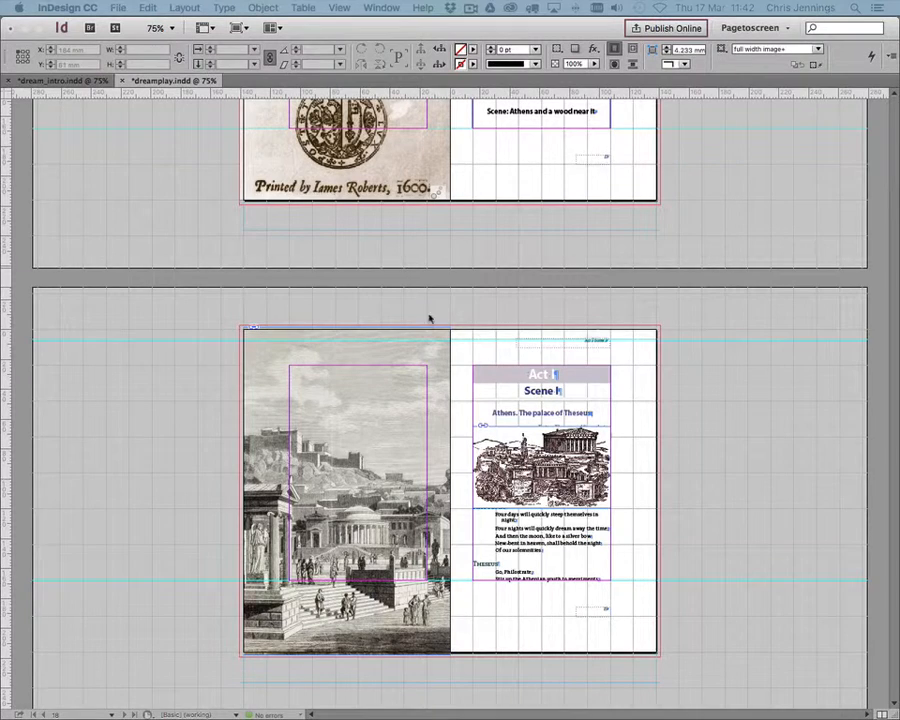
{"action": "key", "text": "Tab"}
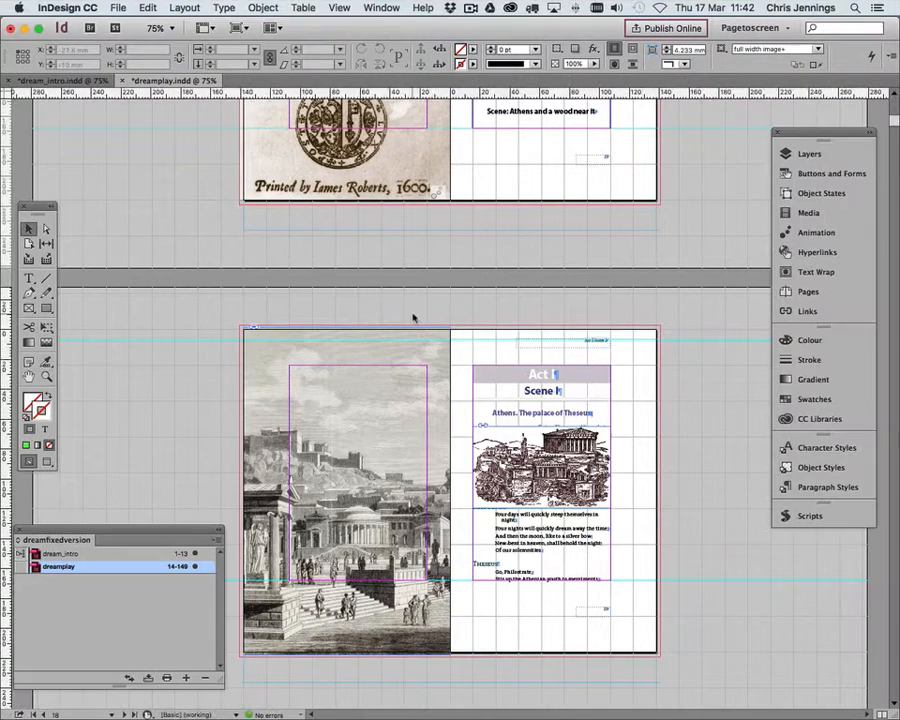
{"action": "left_click", "coordinate": [263, 358]}
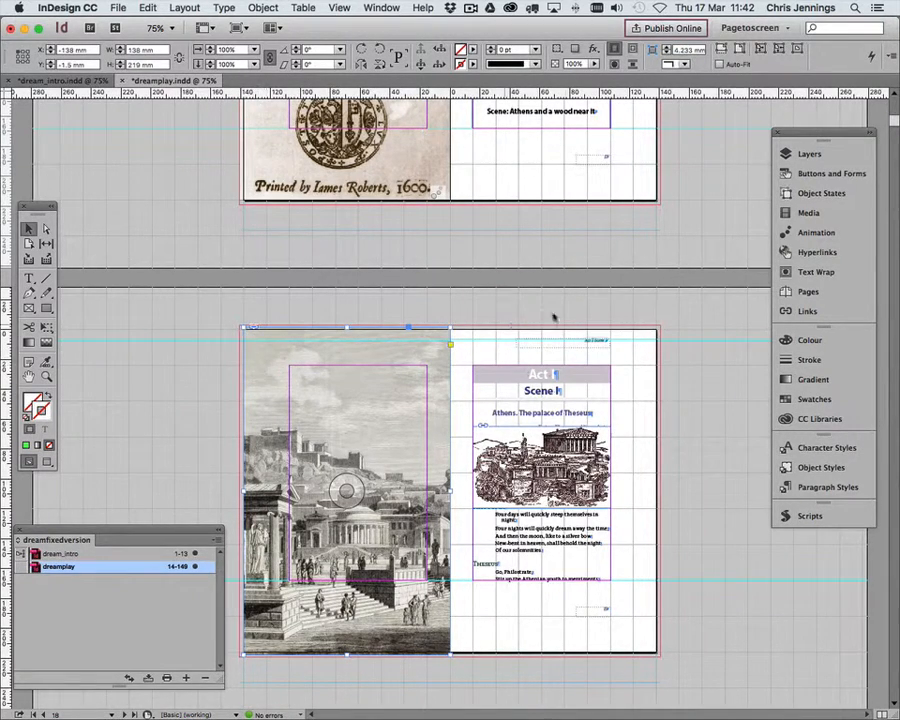
{"action": "left_click", "coordinate": [818, 233]}
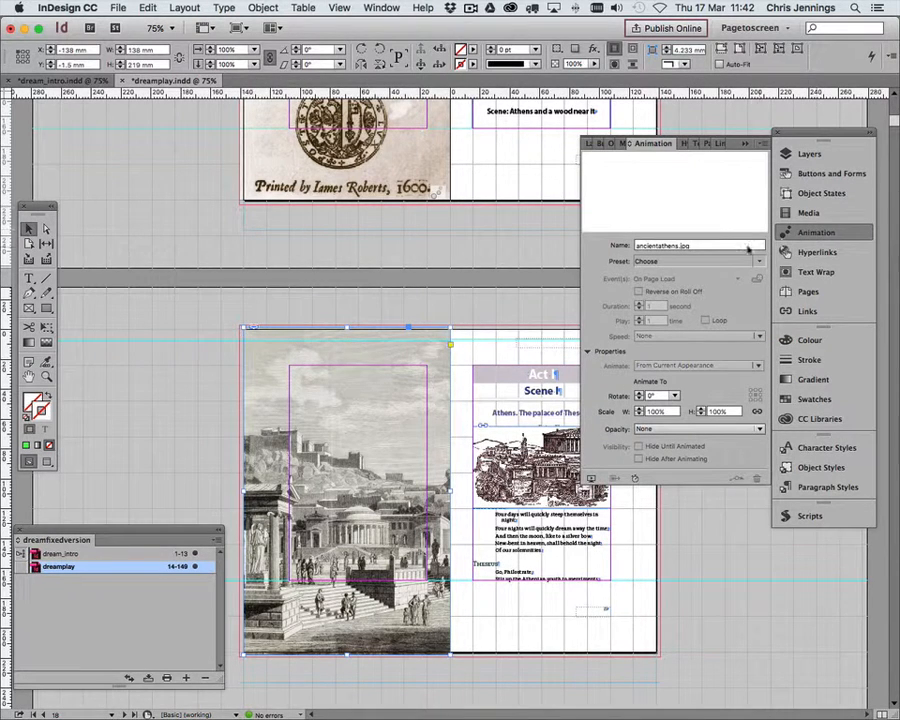
{"action": "left_click", "coordinate": [759, 263]}
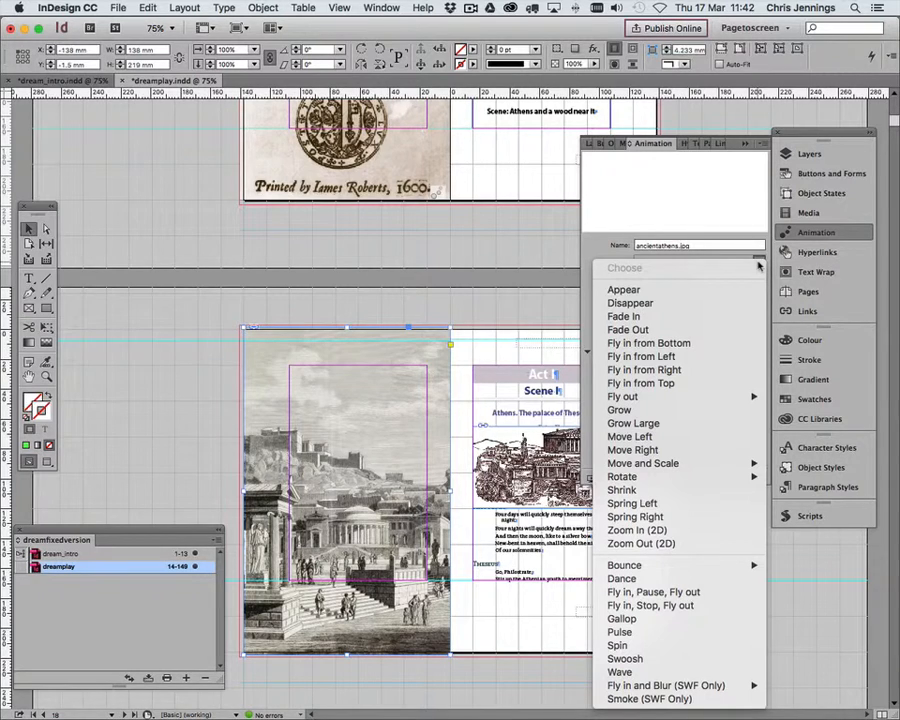
{"action": "left_click", "coordinate": [620, 356]}
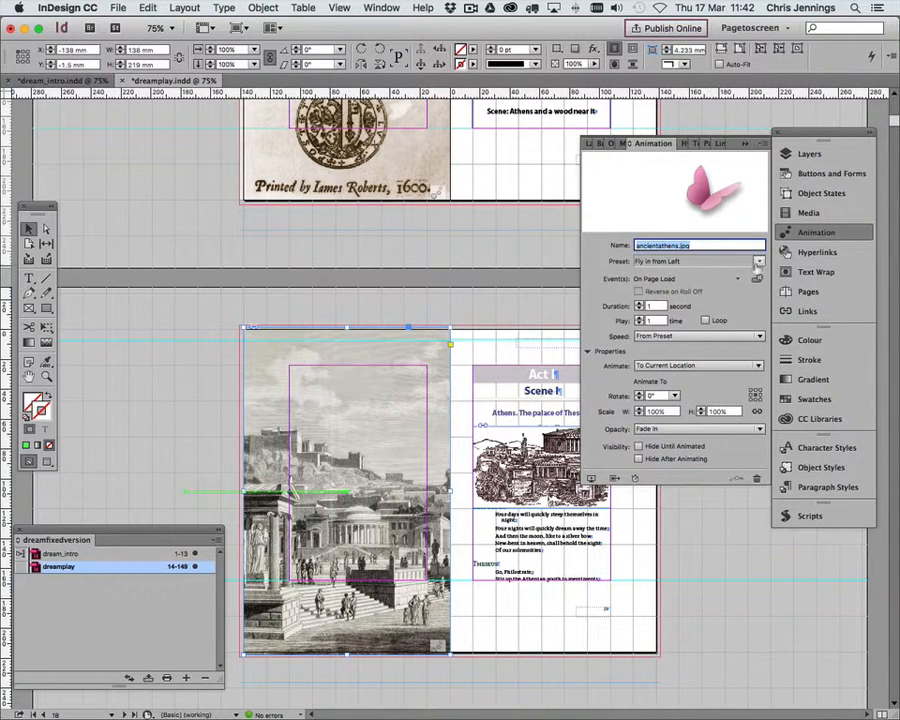
Step: Remove the On Page Load trigger from the ancientathens.jpg animation and set the image to Hide Until Animated
{"action": "left_click", "coordinate": [737, 280]}
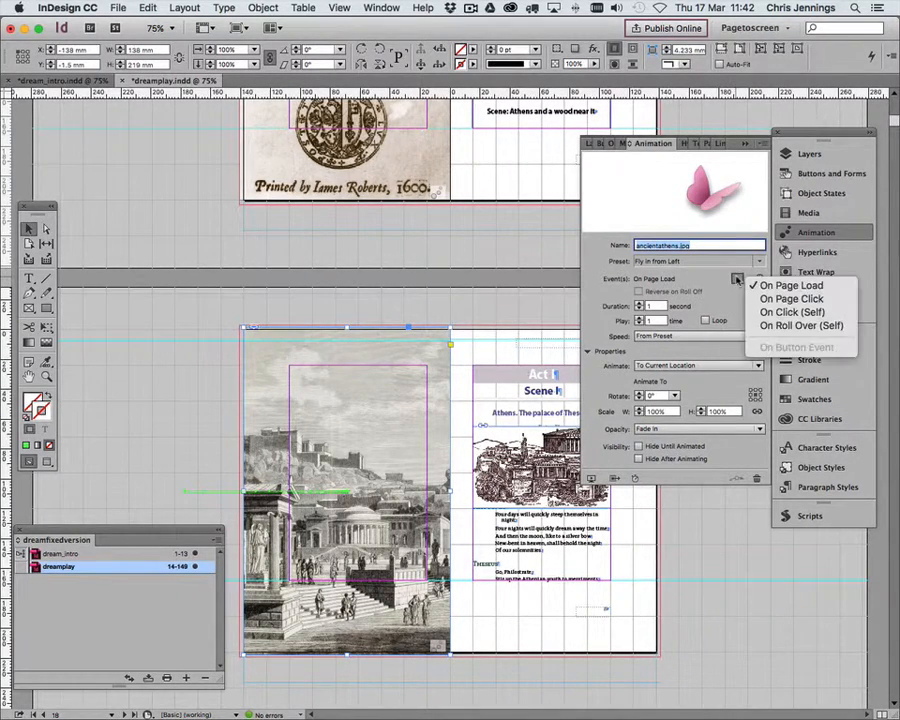
{"action": "left_click", "coordinate": [758, 286]}
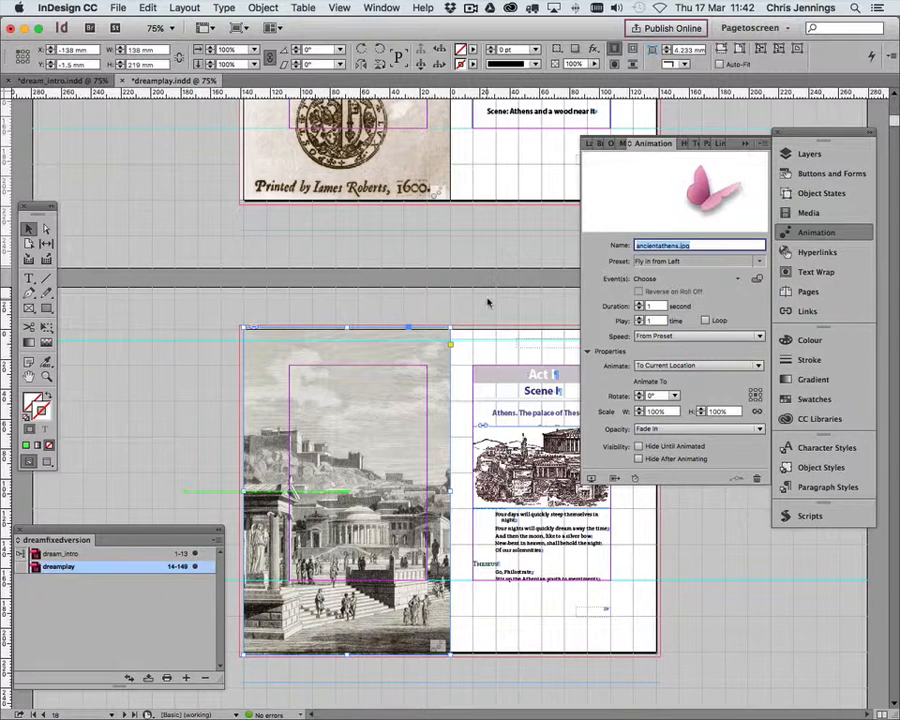
{"action": "left_click", "coordinate": [639, 447]}
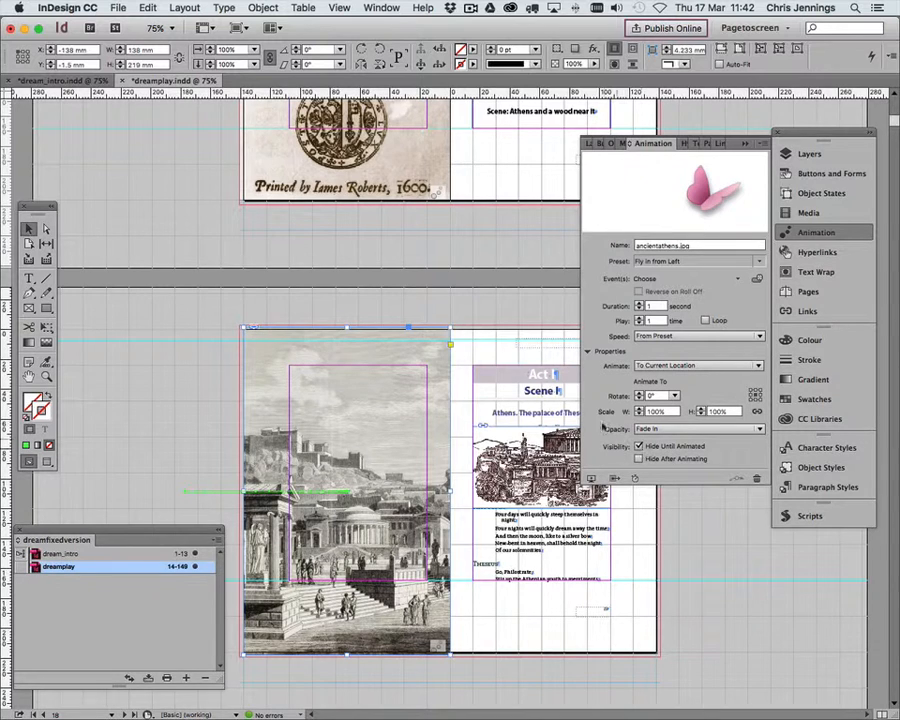
{"action": "left_click", "coordinate": [477, 300]}
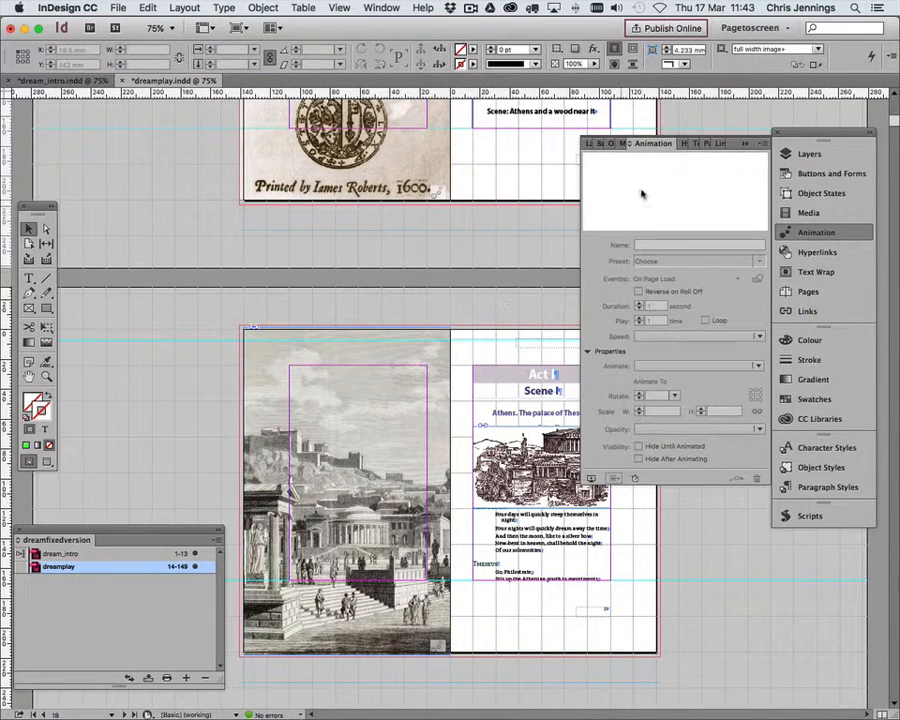
Step: Convert the small Athens engraving under the Act I scene heading into a button named athens
{"action": "left_click", "coordinate": [513, 447]}
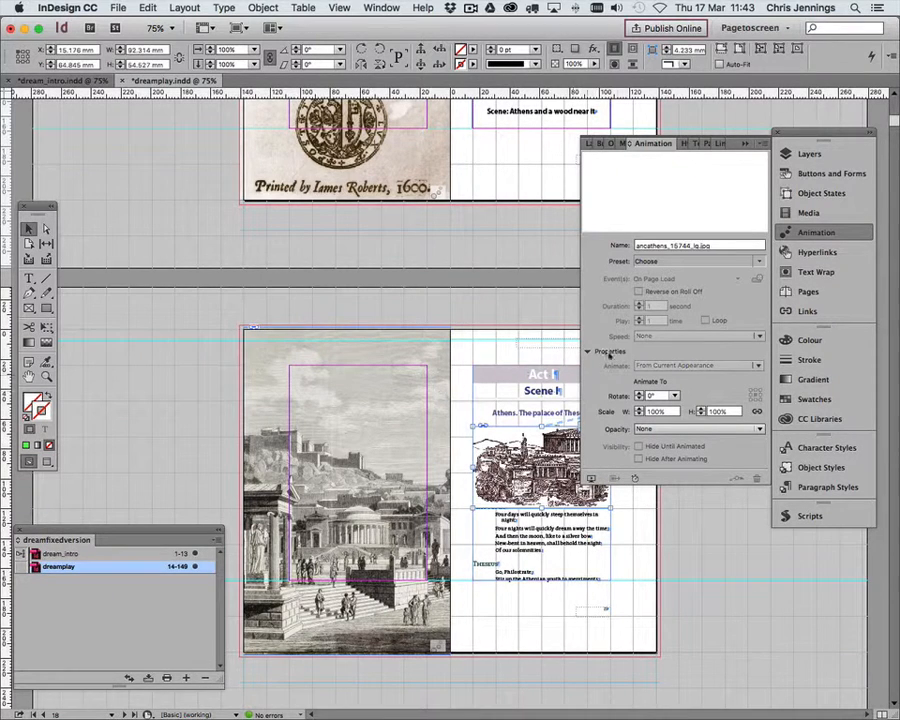
{"action": "left_click", "coordinate": [796, 178]}
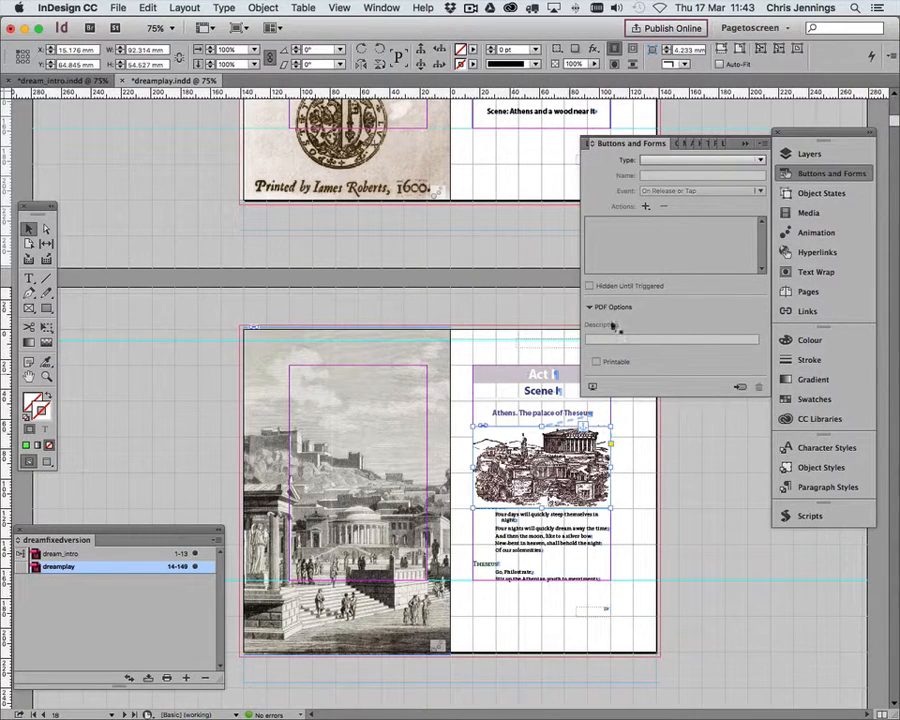
{"action": "left_click", "coordinate": [716, 161]}
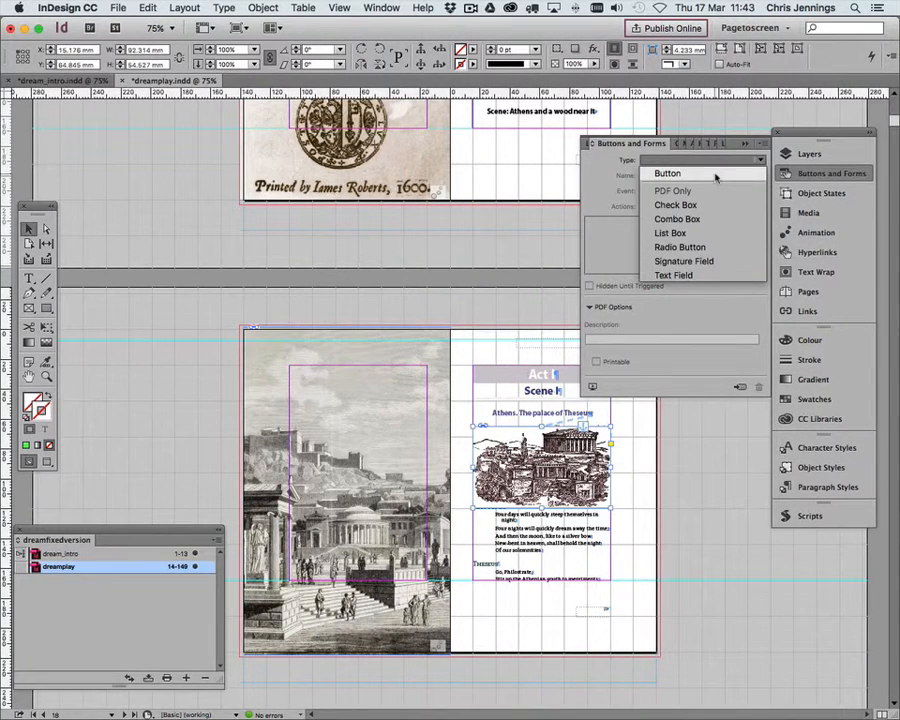
{"action": "left_click", "coordinate": [716, 176]}
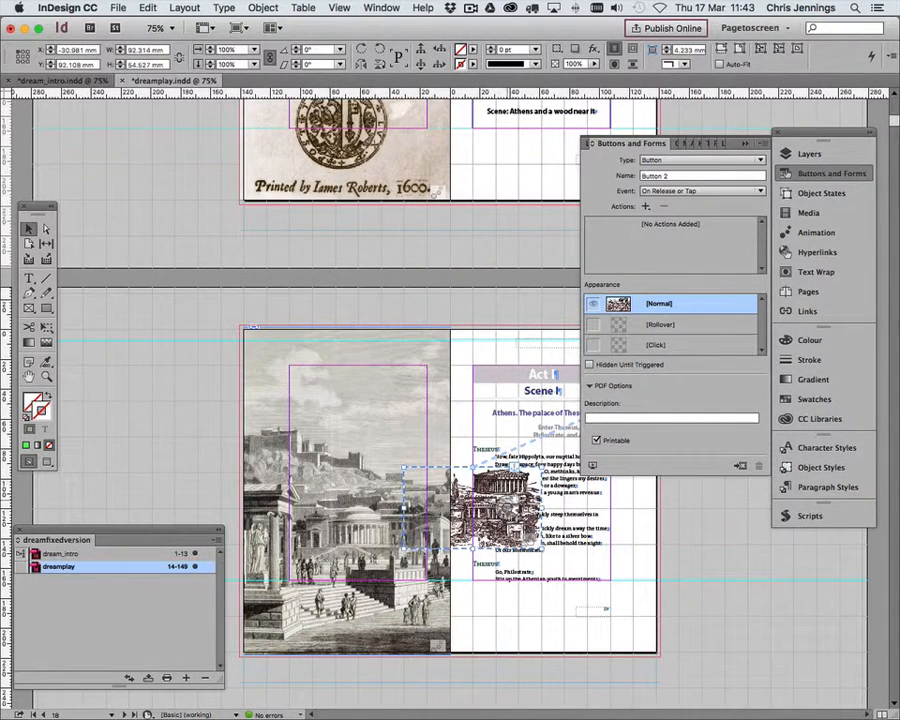
{"action": "left_click", "coordinate": [633, 177]}
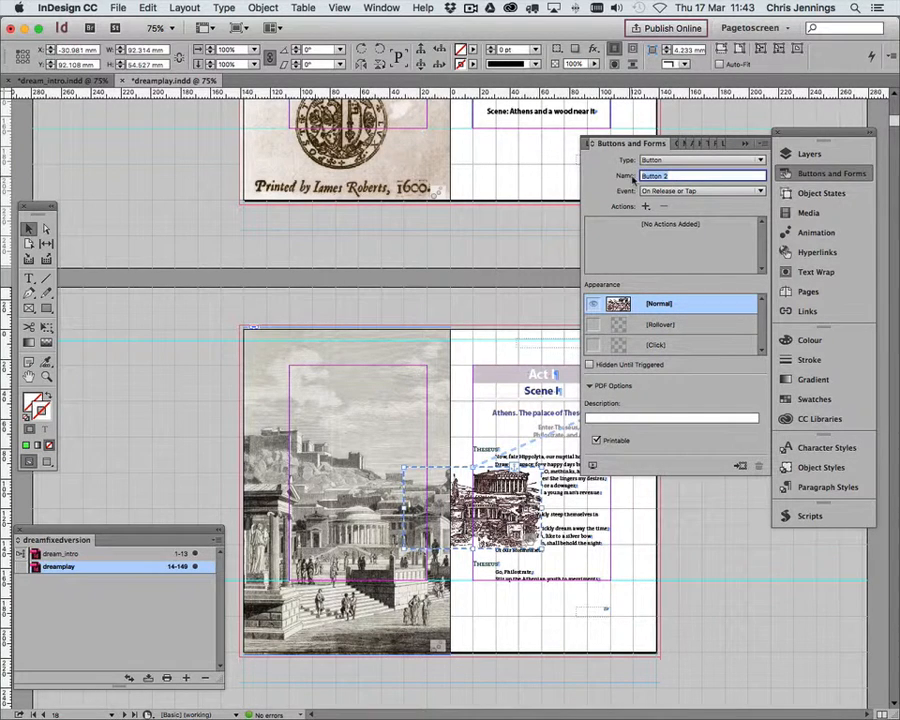
{"action": "type", "text": "athens"}
Step: Add an Animation action playing ancientathens.jpg to the athens button and move the engraving back beneath the scene heading
{"action": "left_click", "coordinate": [646, 206]}
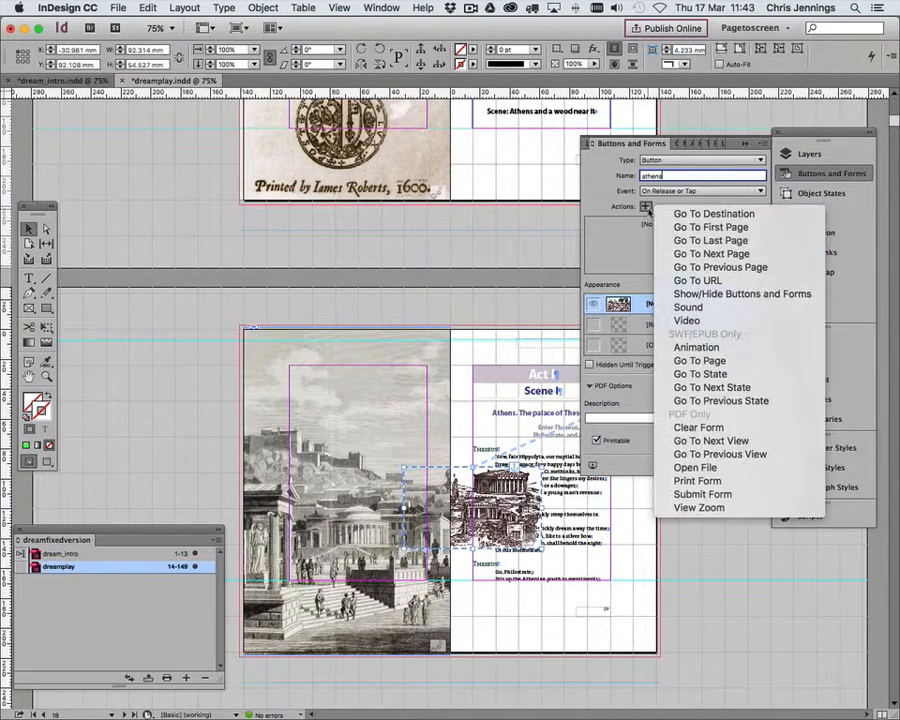
{"action": "left_click", "coordinate": [684, 348]}
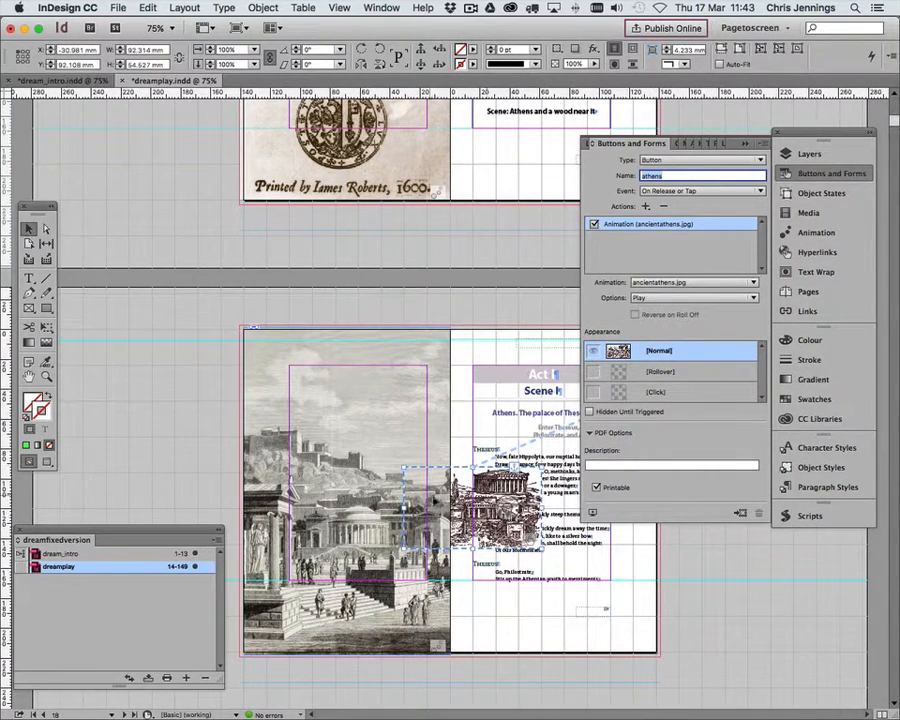
{"action": "left_click_drag", "start_coordinate": [463, 482], "coordinate": [520, 439]}
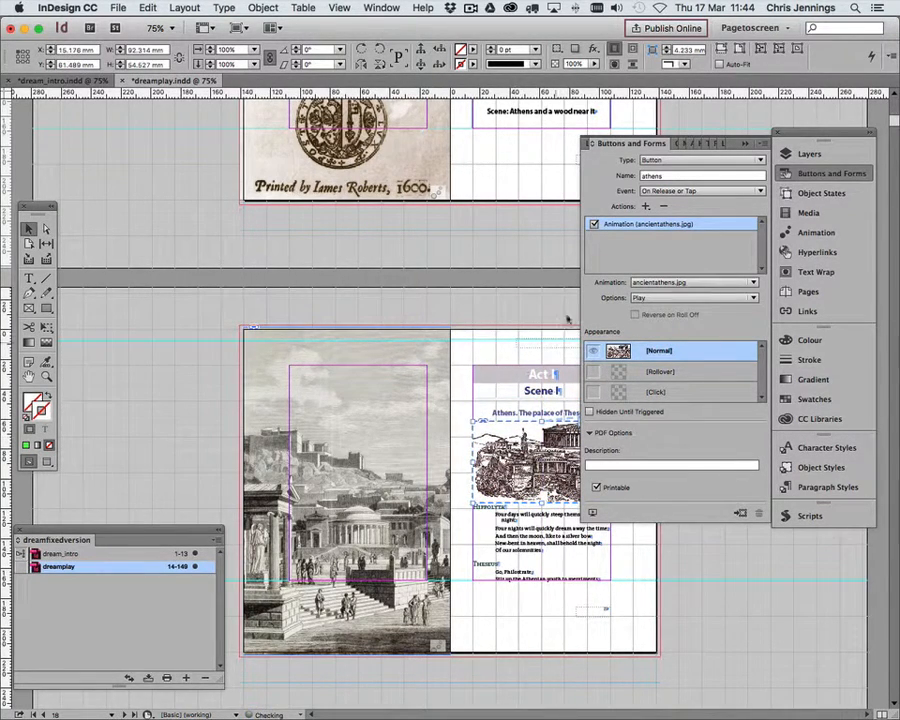
{"action": "left_click", "coordinate": [745, 145]}
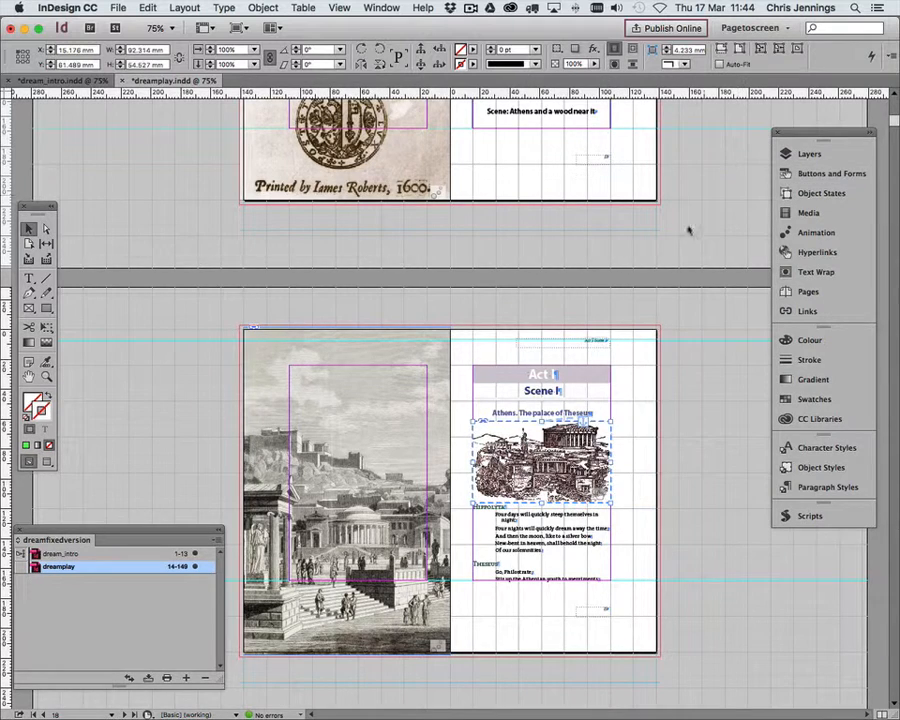
Step: Preview the Act I spread's button-triggered fly-in animation, then close the preview and clear the selection
{"action": "left_click", "coordinate": [815, 232]}
{"action": "left_click", "coordinate": [590, 479]}
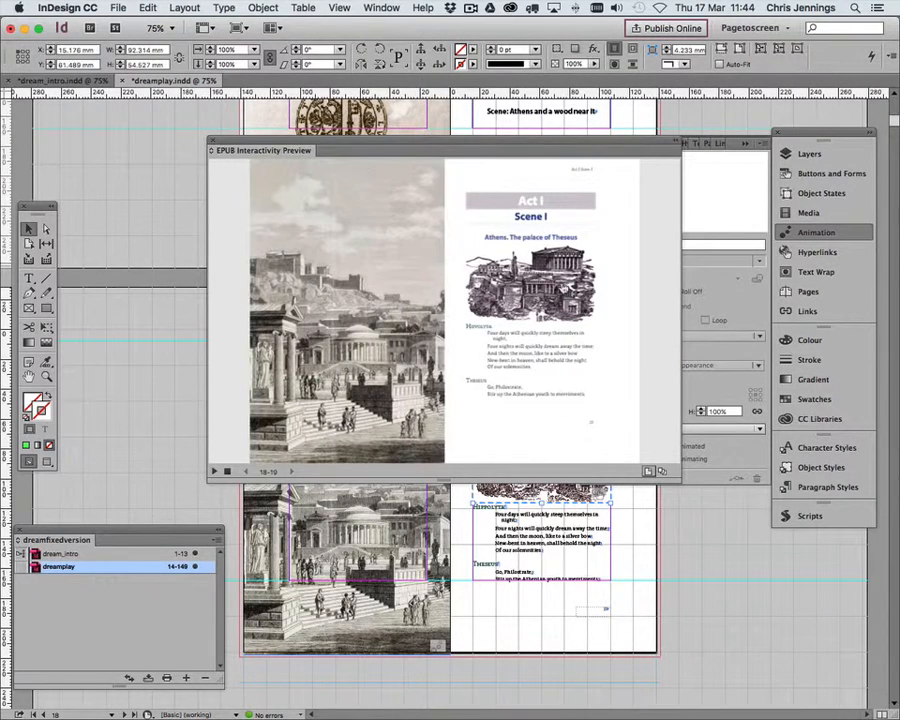
{"action": "left_click", "coordinate": [212, 142]}
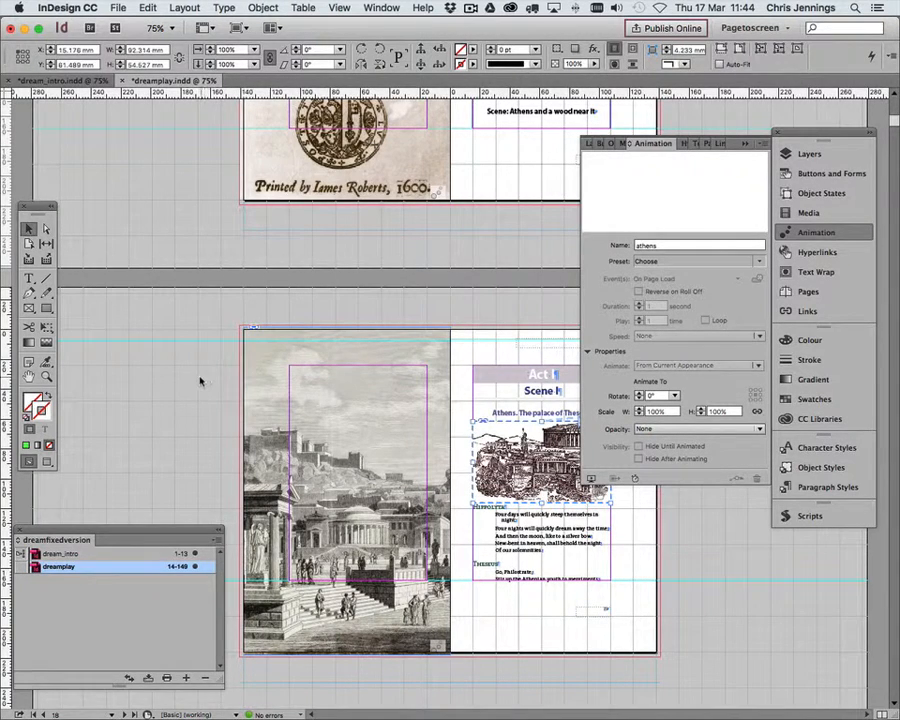
{"action": "left_click", "coordinate": [194, 374]}
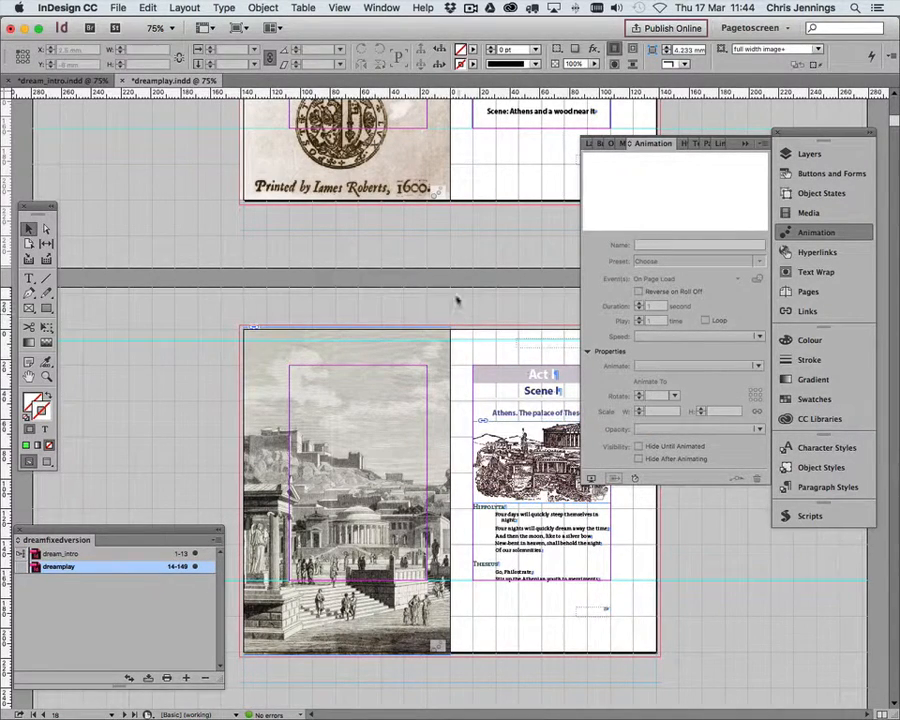
Step: Convert the full-page ancientathens.jpg image into a button named largeathens
{"action": "left_click", "coordinate": [420, 355]}
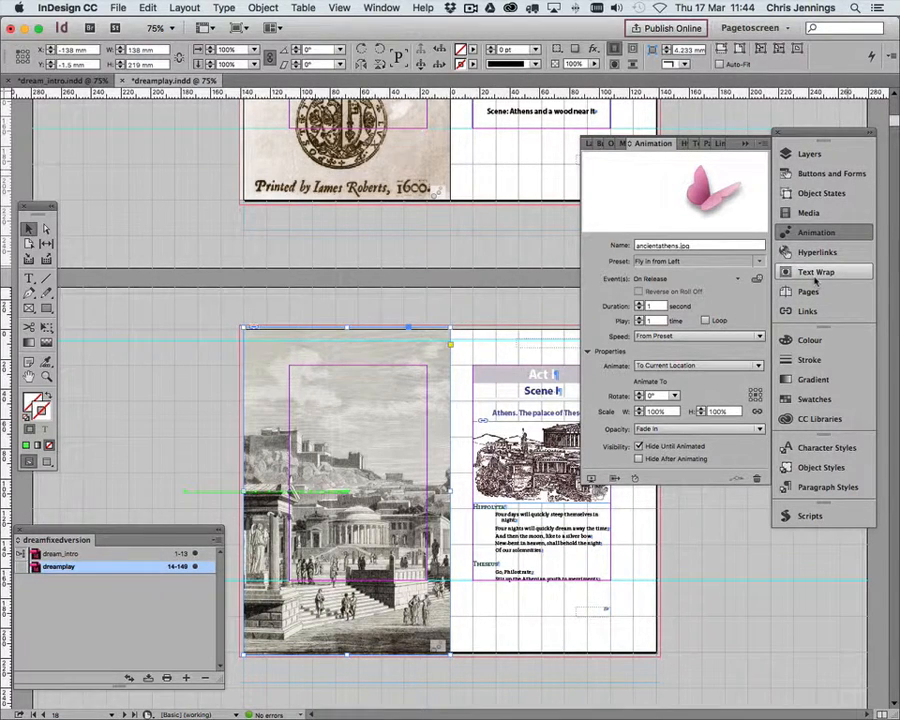
{"action": "left_click", "coordinate": [786, 174]}
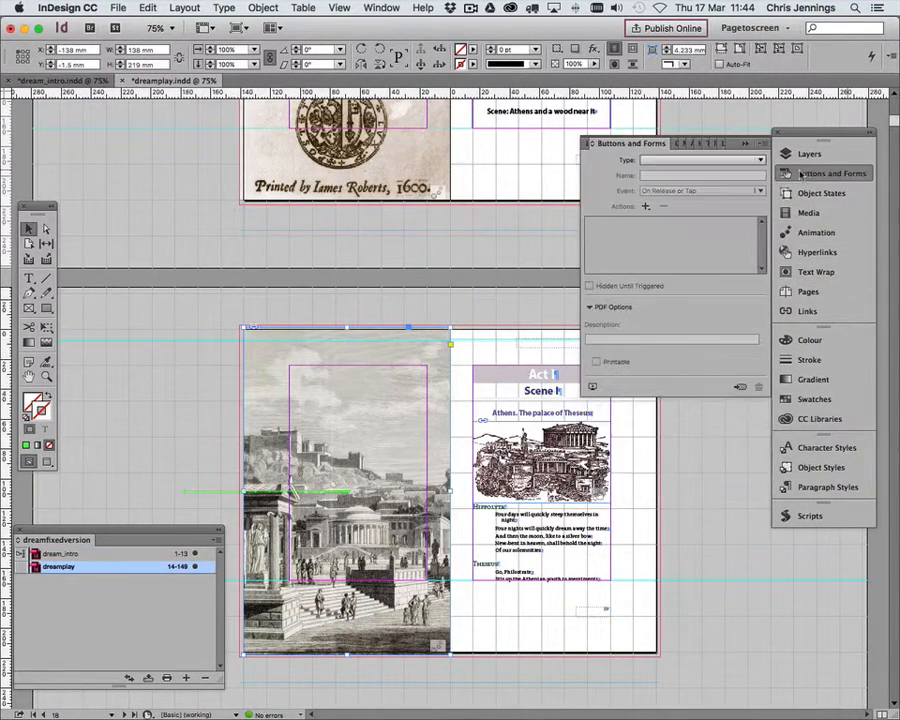
{"action": "left_click", "coordinate": [690, 160]}
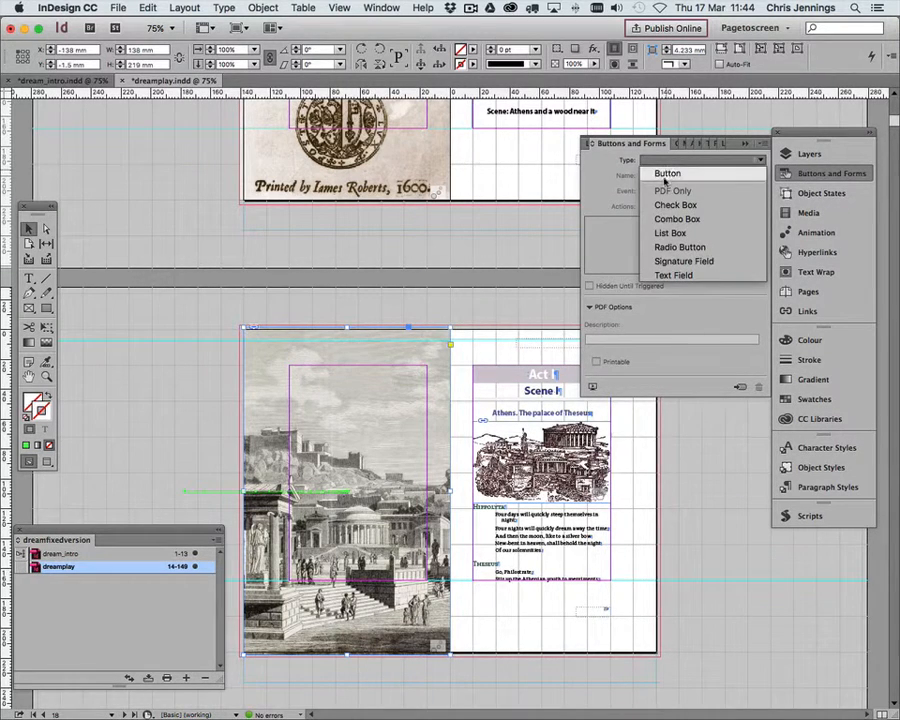
{"action": "left_click", "coordinate": [650, 174]}
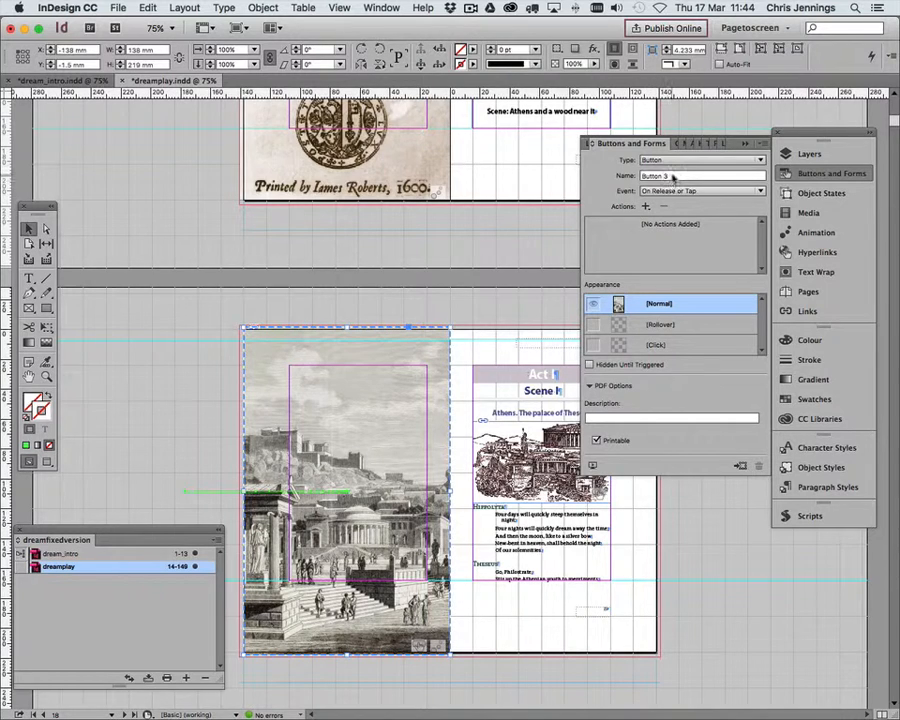
{"action": "left_click_drag", "start_coordinate": [674, 180], "coordinate": [632, 176]}
{"action": "key", "text": "BackSpace"}
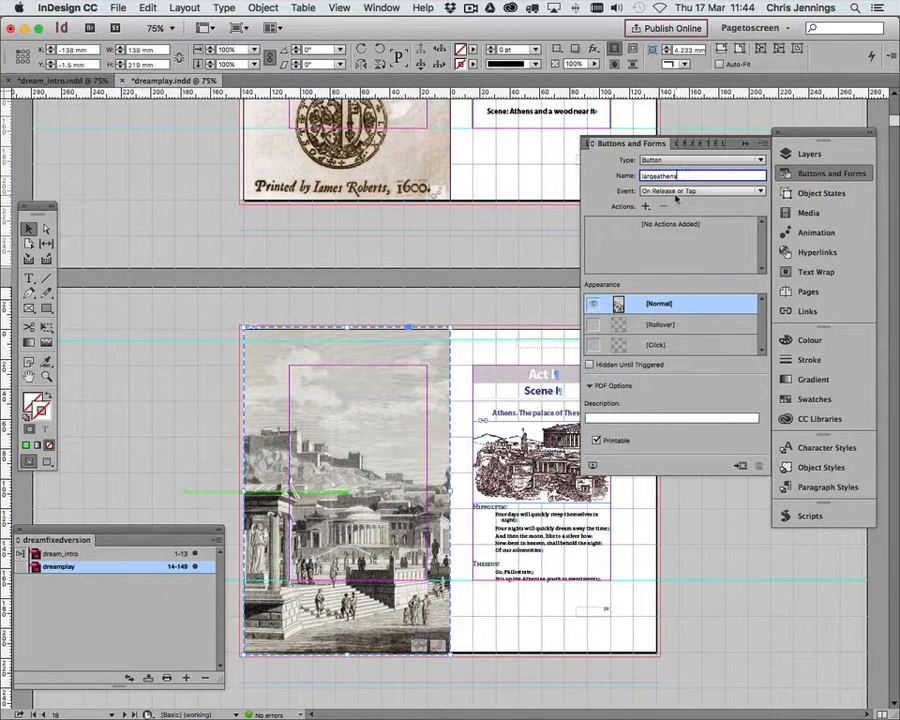
Step: Add a Show/Hide Buttons and Forms action to the largeathens button that hides Button 3 and leaves athens unaffected
{"action": "left_click", "coordinate": [646, 207]}
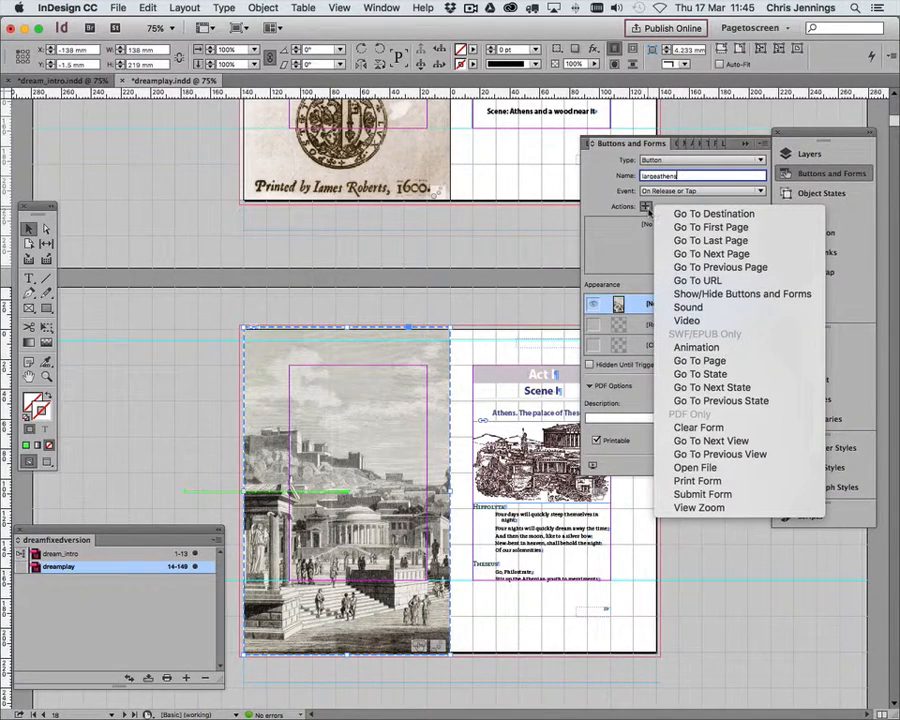
{"action": "left_click", "coordinate": [675, 297]}
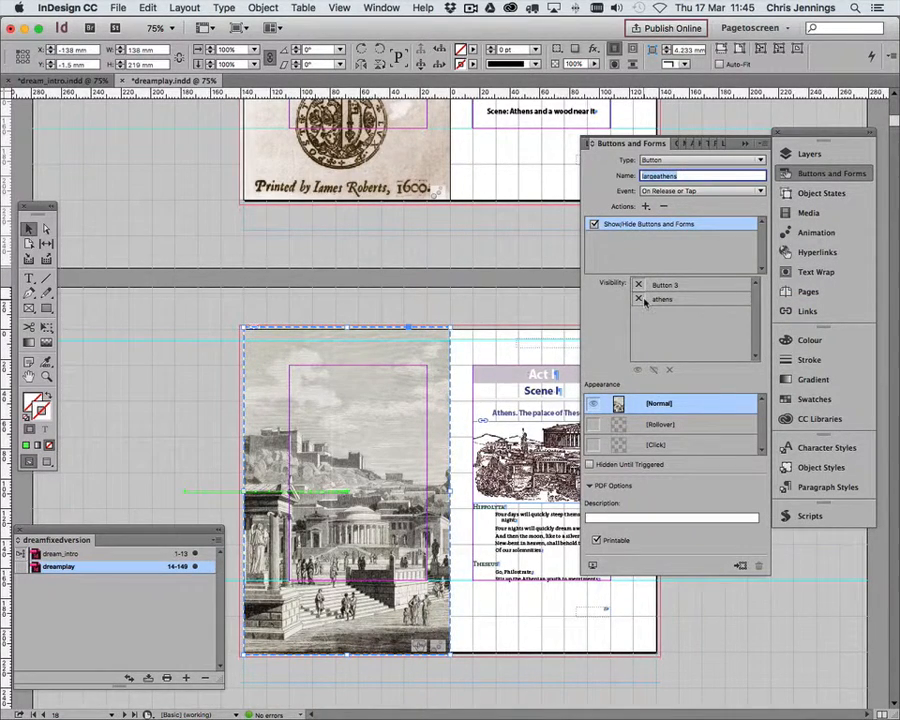
{"action": "left_click", "coordinate": [639, 299]}
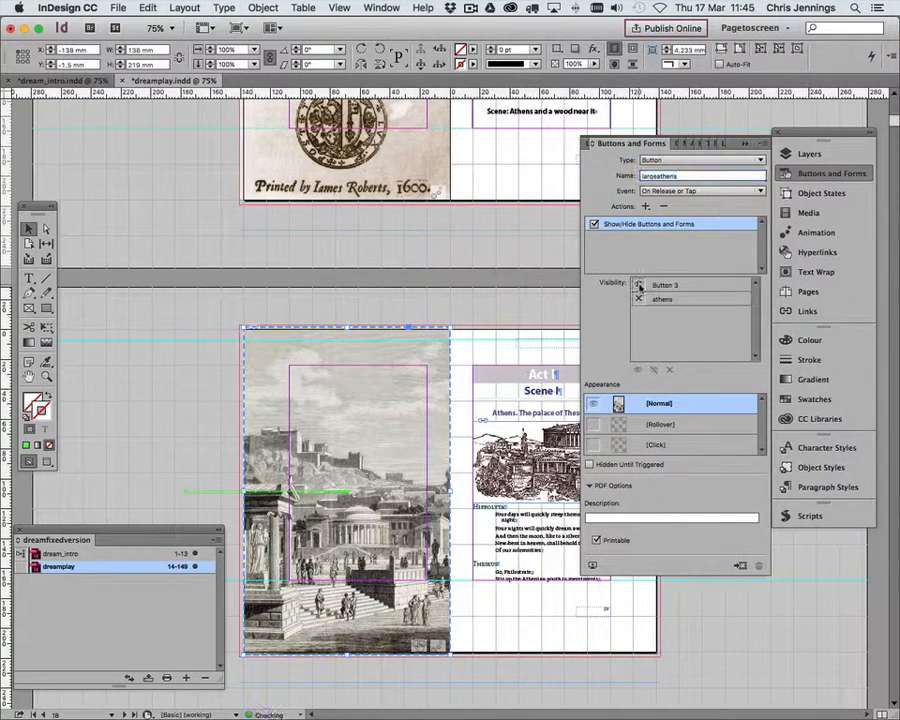
{"action": "left_click", "coordinate": [638, 285]}
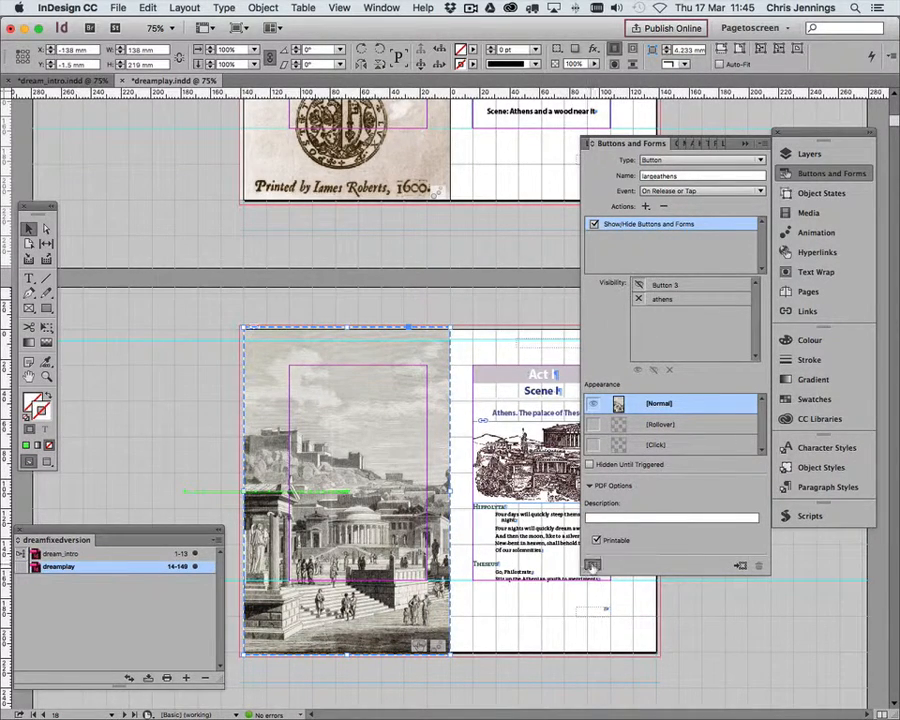
Step: Preview the Act I spread and test hiding and replaying the large Athens image with its buttons
{"action": "left_click", "coordinate": [593, 566]}
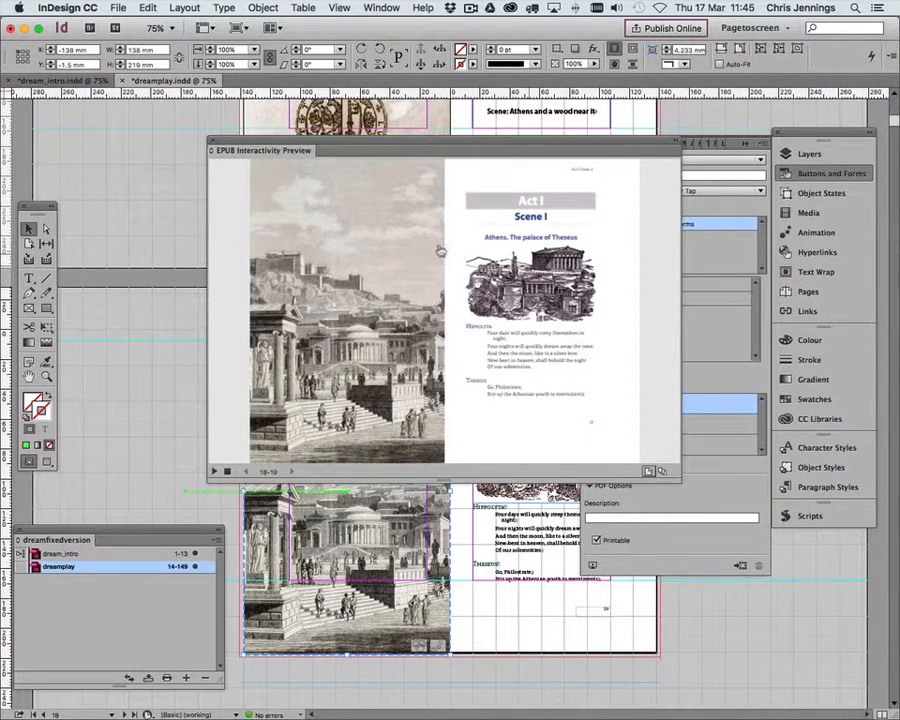
{"action": "left_click", "coordinate": [381, 247]}
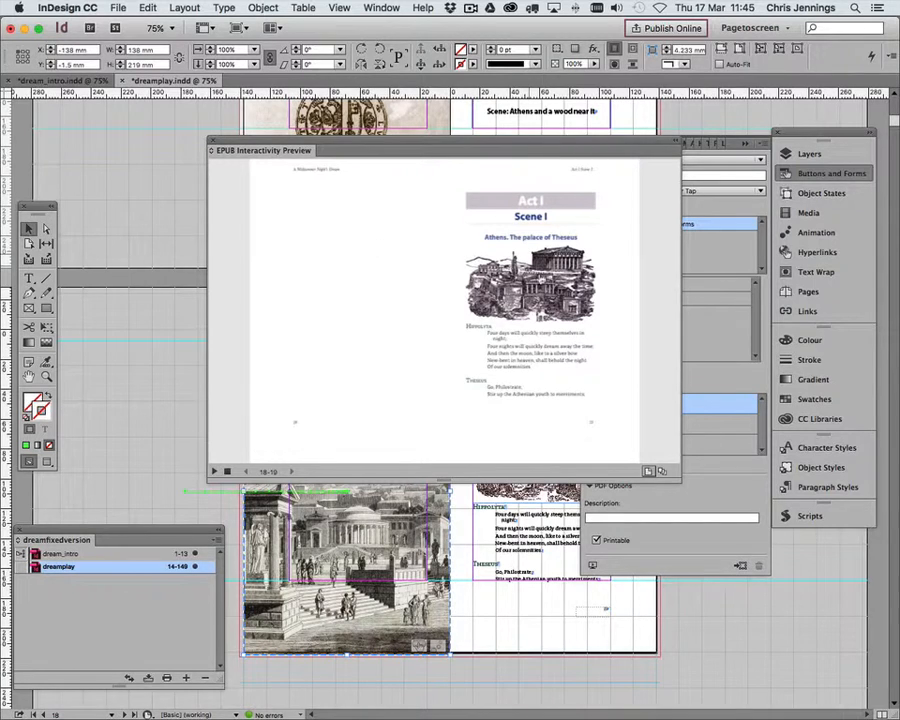
{"action": "left_click", "coordinate": [328, 237]}
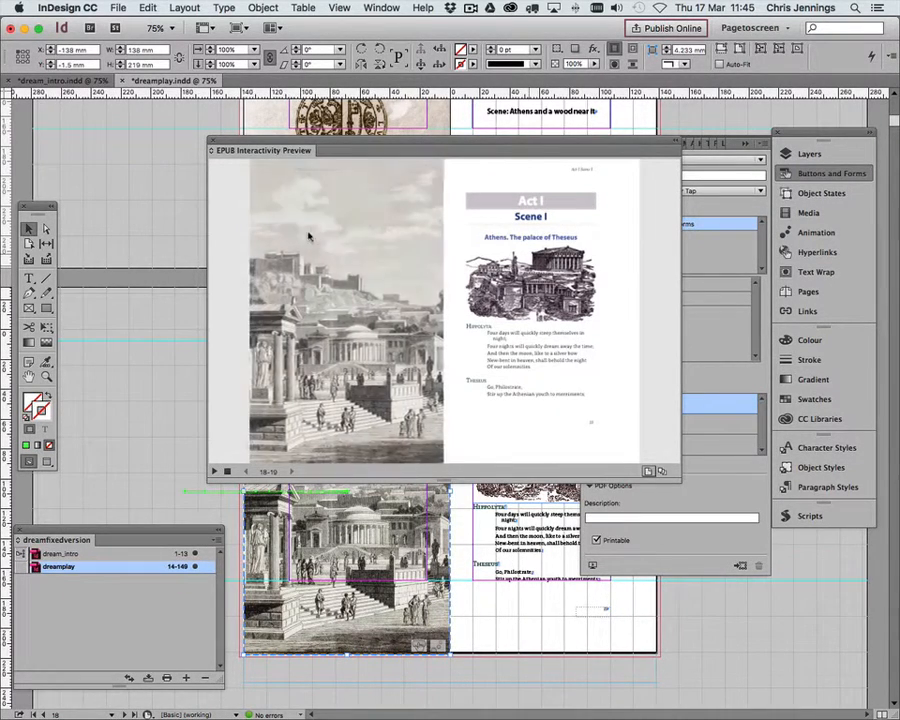
{"action": "left_click", "coordinate": [296, 236]}
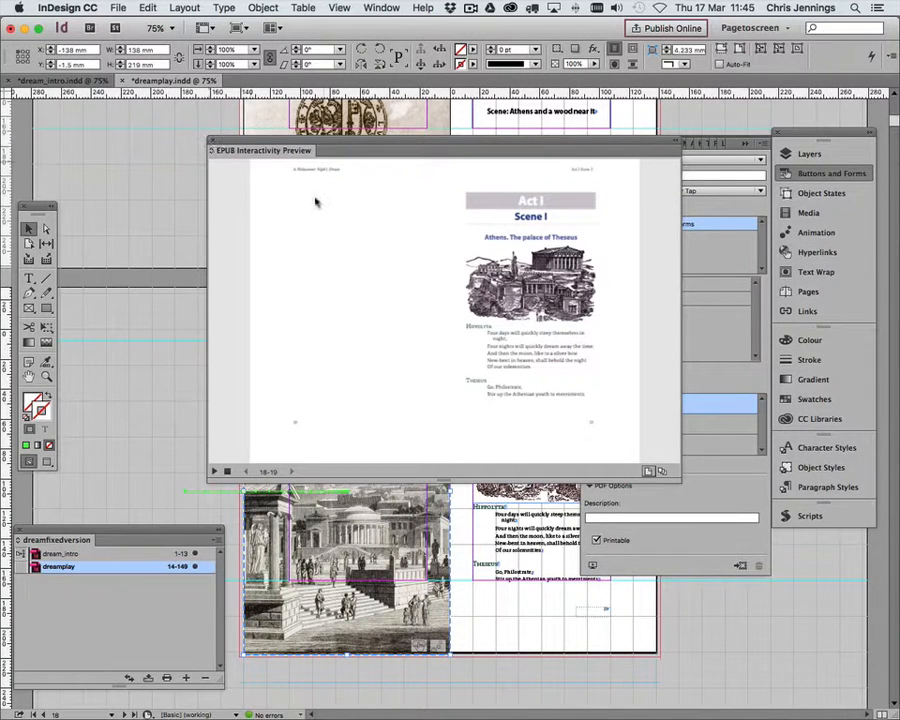
Step: Test showing and hiding the large Athens image once more in the preview, then close the preview and clear the selection
{"action": "left_click", "coordinate": [516, 281]}
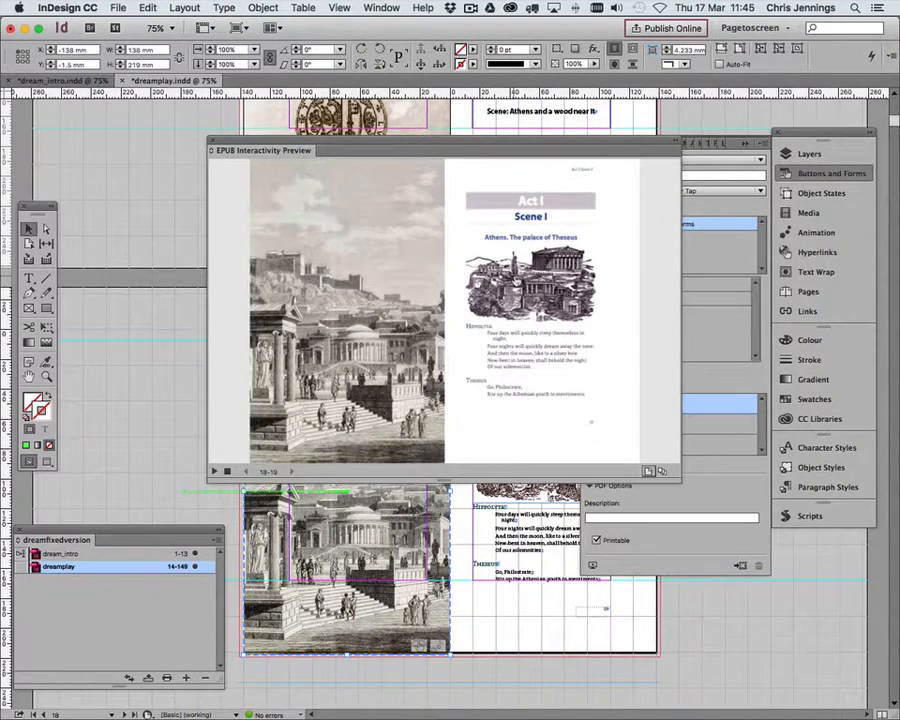
{"action": "left_click", "coordinate": [373, 265]}
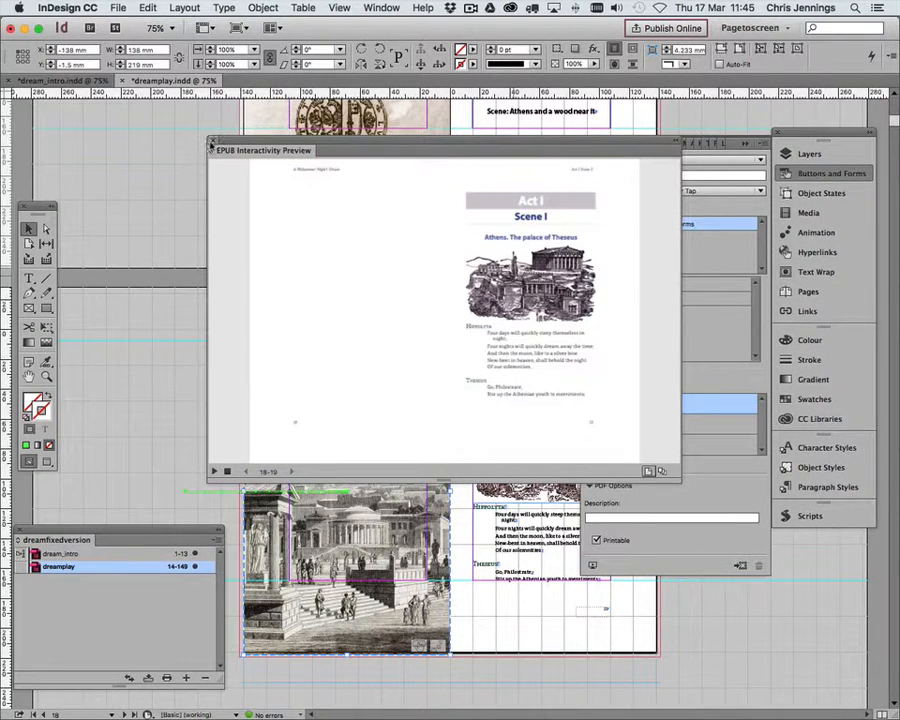
{"action": "left_click", "coordinate": [211, 142]}
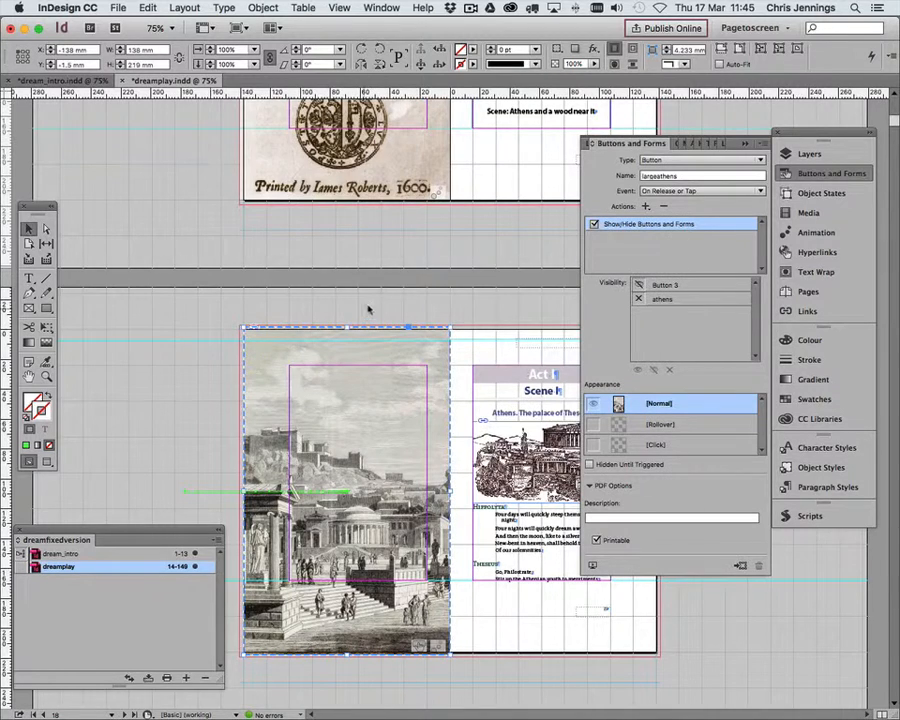
{"action": "left_click", "coordinate": [502, 255]}
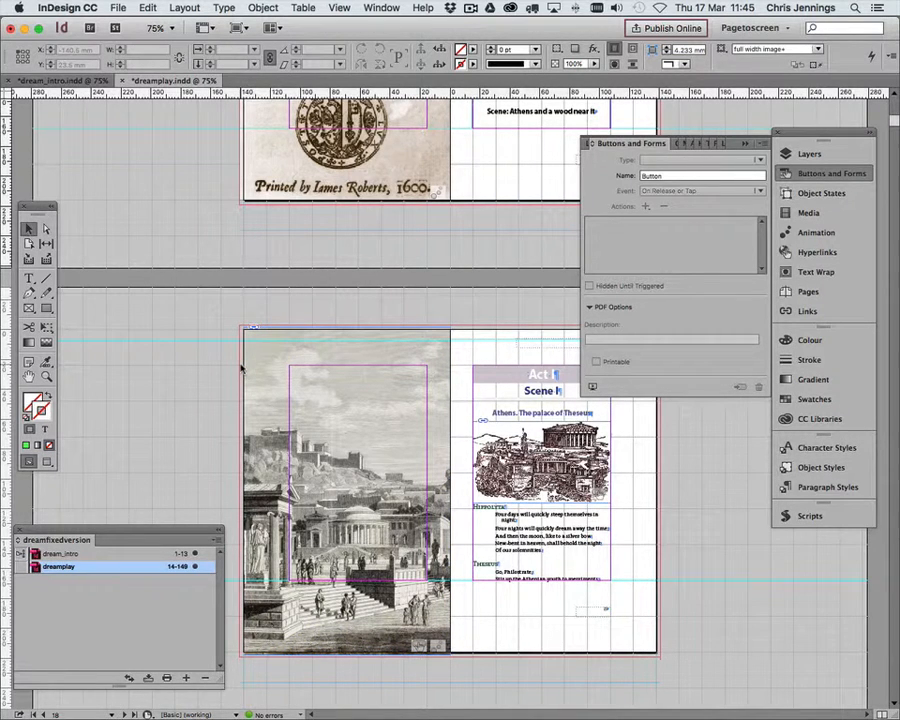
Step: Start placing a file for the opening A Midsummer Night's Dream spread and go up from the images folder to the 2016 folder
{"action": "scroll", "coordinate": [275, 252], "scroll_direction": "up", "scroll_amount": 5}
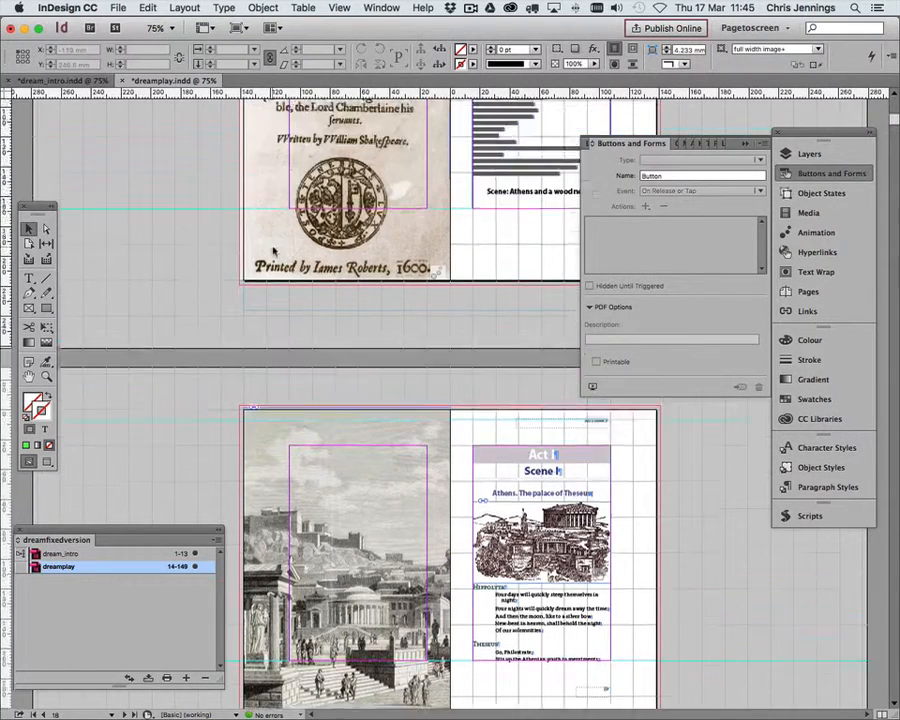
{"action": "scroll", "coordinate": [275, 252], "scroll_direction": "up", "scroll_amount": 6}
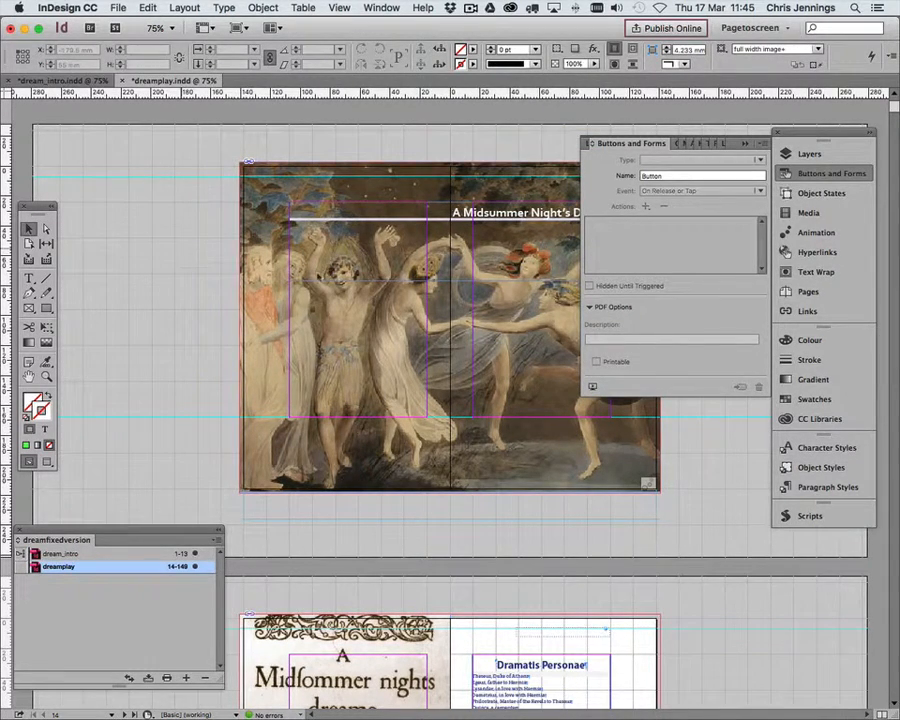
{"action": "left_click", "coordinate": [744, 145]}
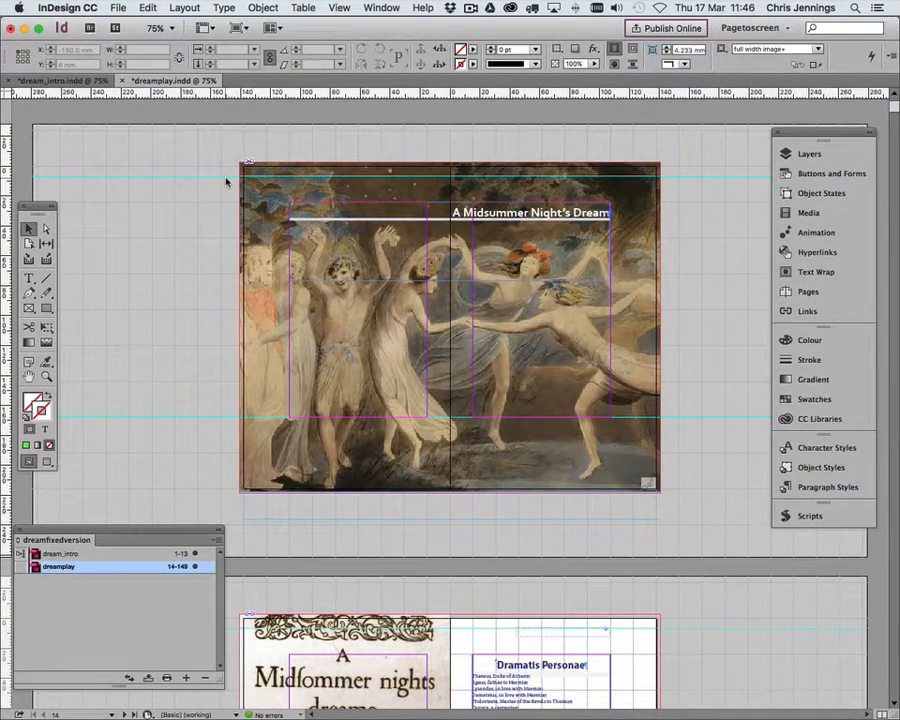
{"action": "left_click", "coordinate": [119, 8]}
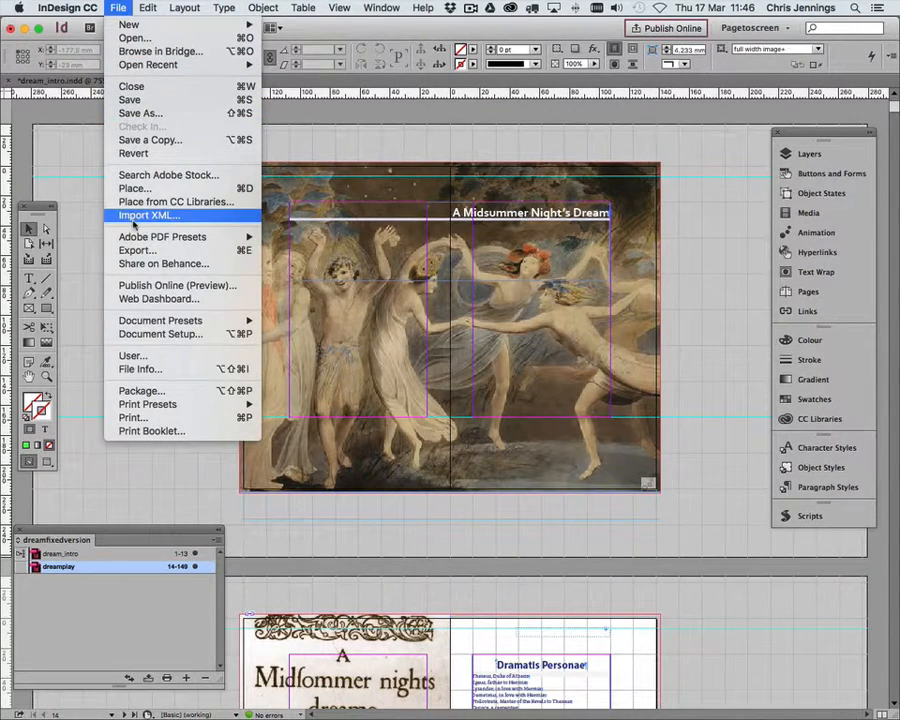
{"action": "left_click", "coordinate": [134, 188]}
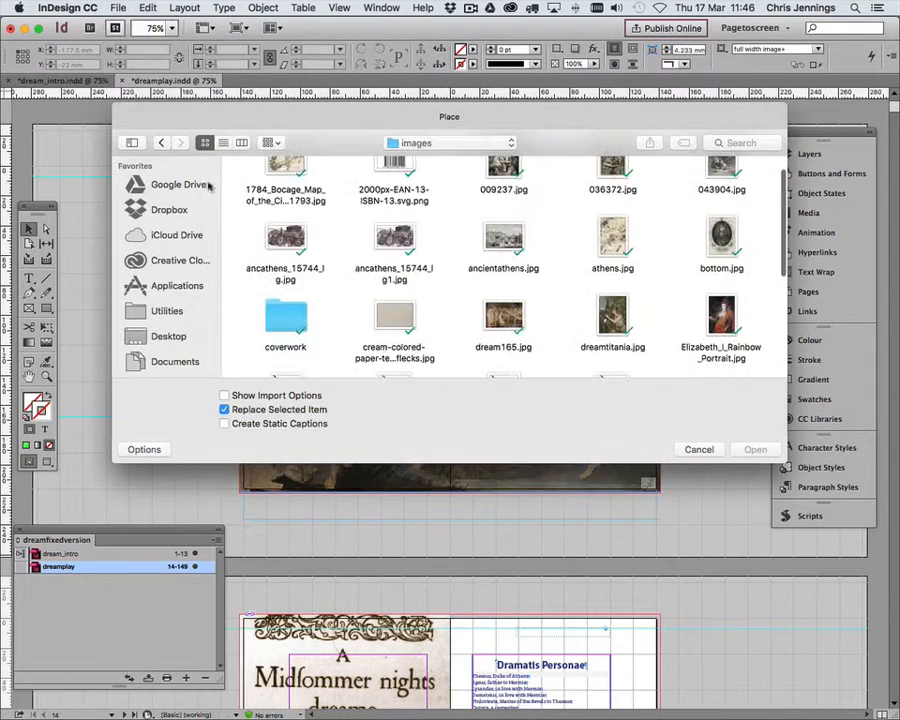
{"action": "scroll", "coordinate": [360, 250], "scroll_direction": "down", "scroll_amount": 10}
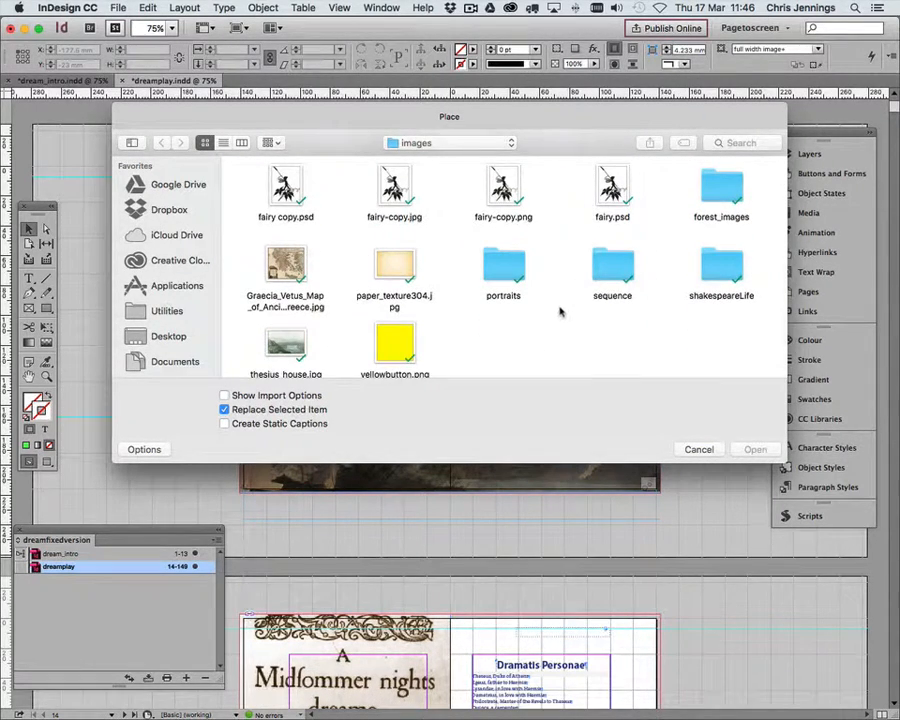
{"action": "scroll", "coordinate": [560, 312], "scroll_direction": "up", "scroll_amount": 5}
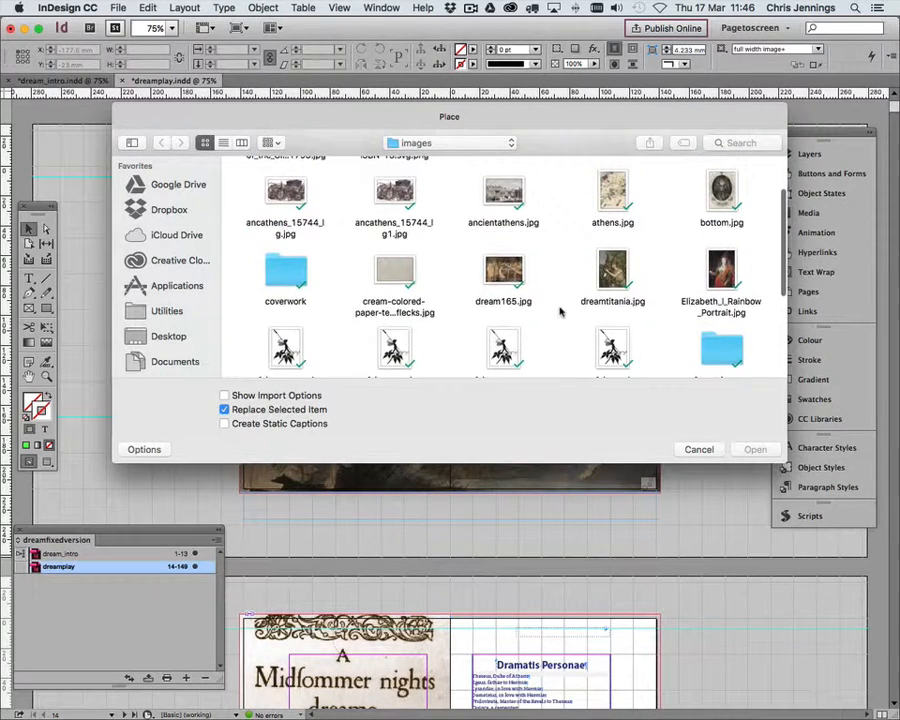
{"action": "scroll", "coordinate": [558, 309], "scroll_direction": "up", "scroll_amount": 2}
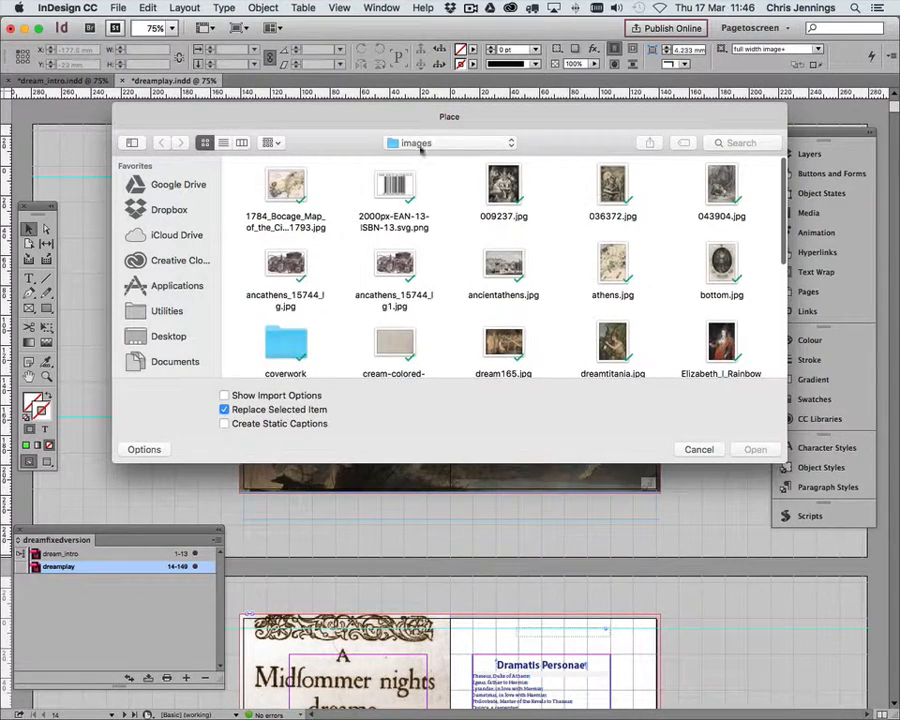
{"action": "left_click", "coordinate": [422, 143]}
{"action": "left_click", "coordinate": [410, 158]}
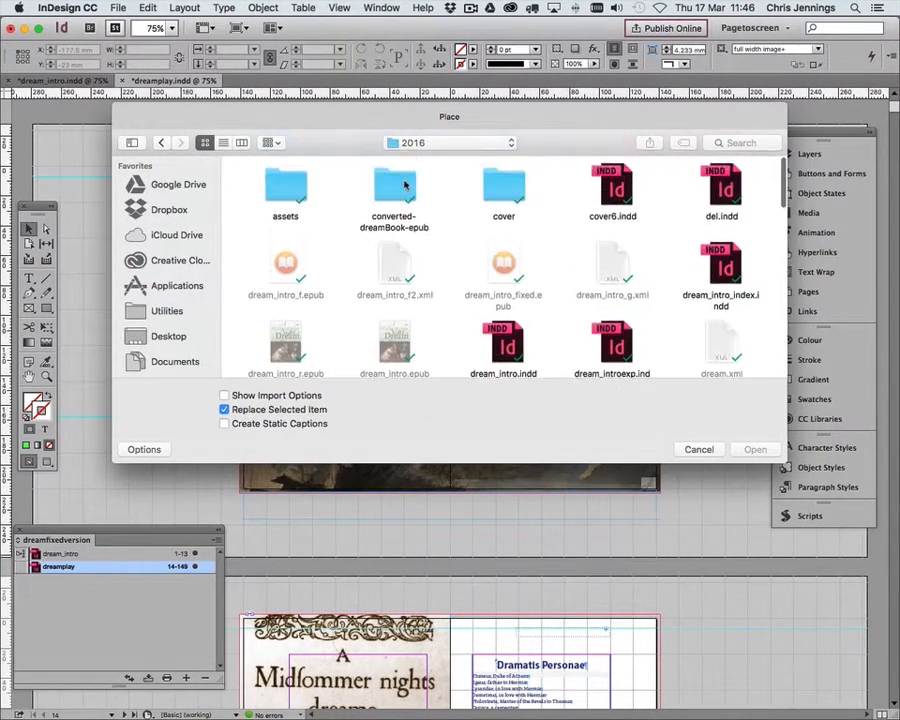
Step: Browse into the media, audio and ambient folders and show the files as a list
{"action": "scroll", "coordinate": [405, 183], "scroll_direction": "down", "scroll_amount": 10}
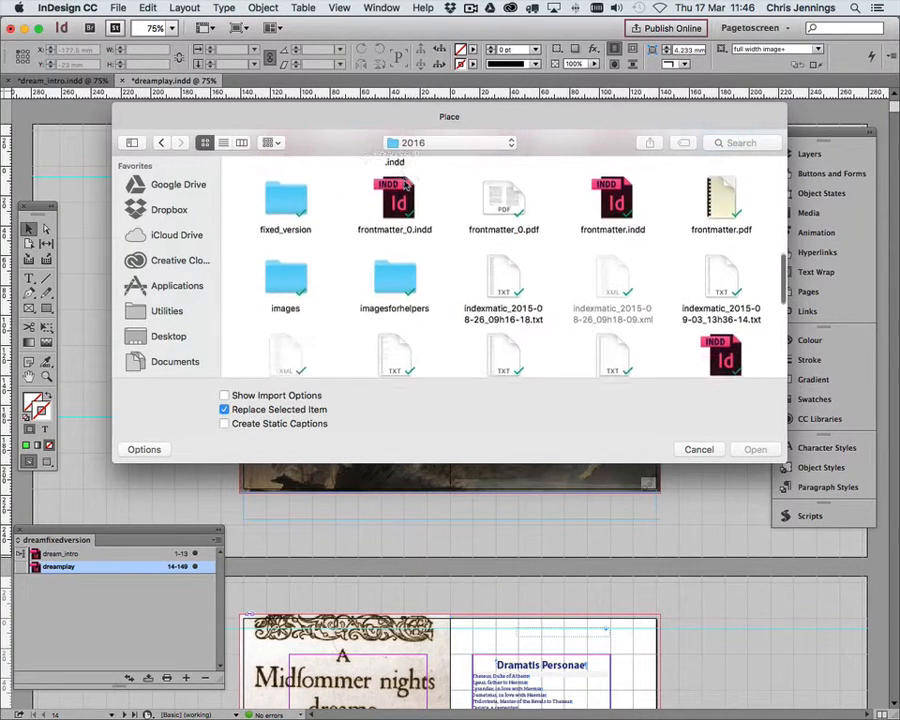
{"action": "scroll", "coordinate": [422, 286], "scroll_direction": "down", "scroll_amount": 5}
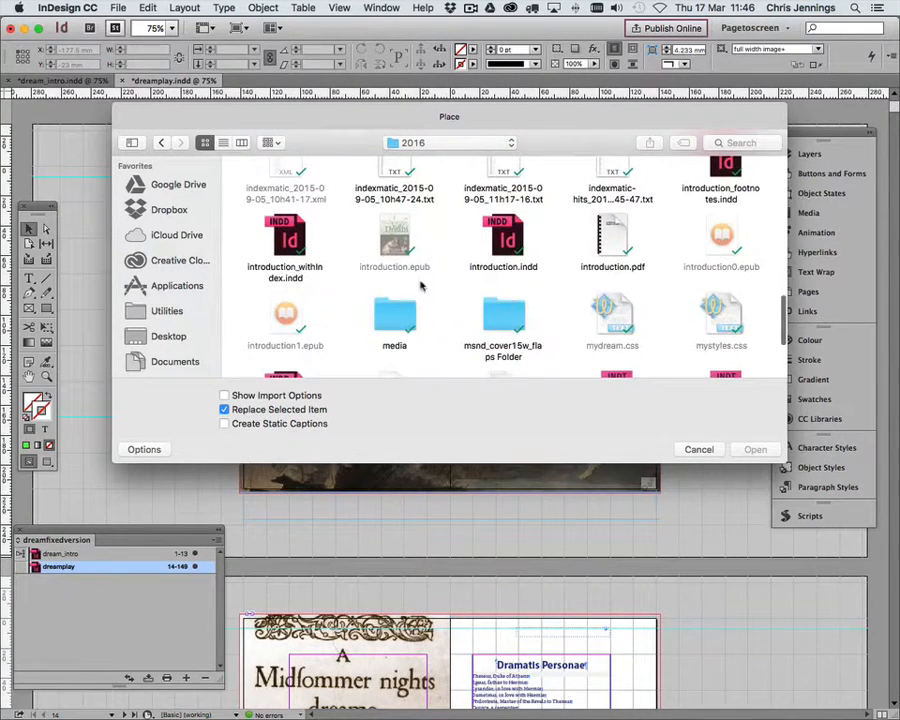
{"action": "double_click", "coordinate": [394, 318]}
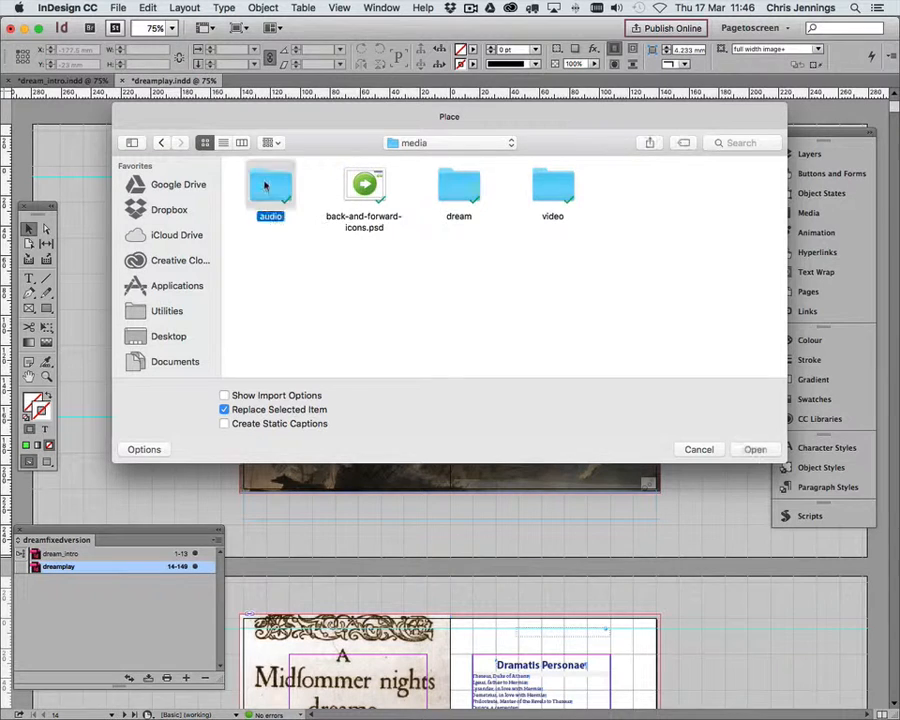
{"action": "double_click", "coordinate": [264, 188]}
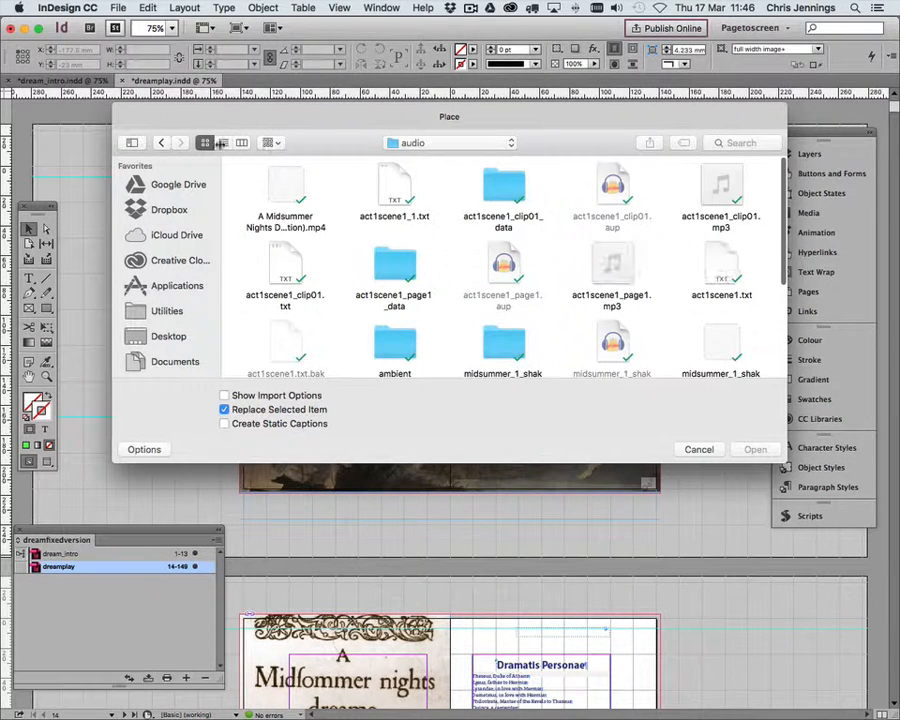
{"action": "key", "text": "super+2"}
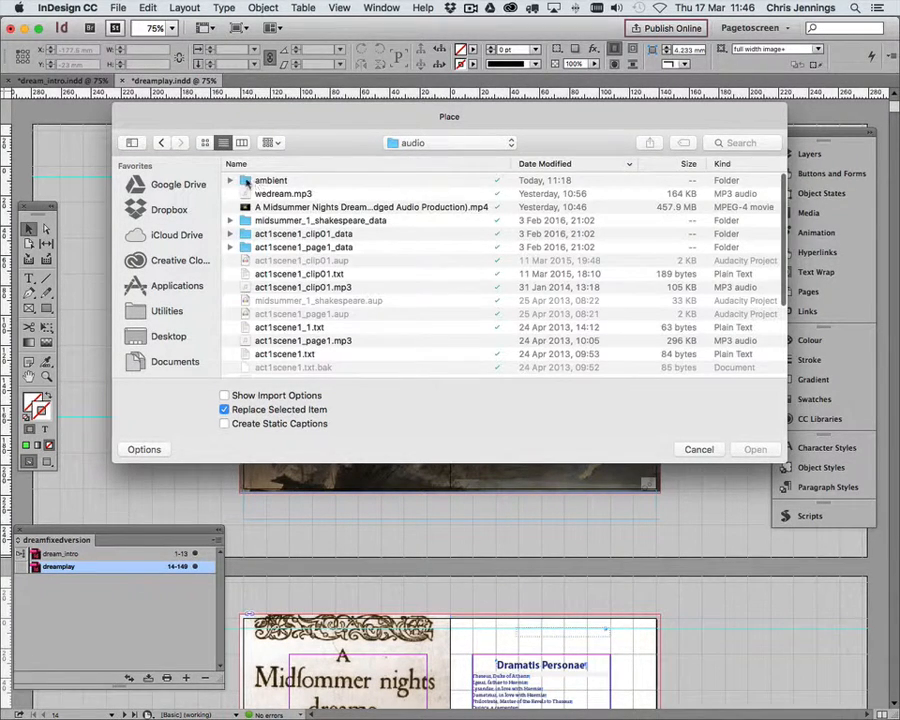
{"action": "double_click", "coordinate": [303, 183]}
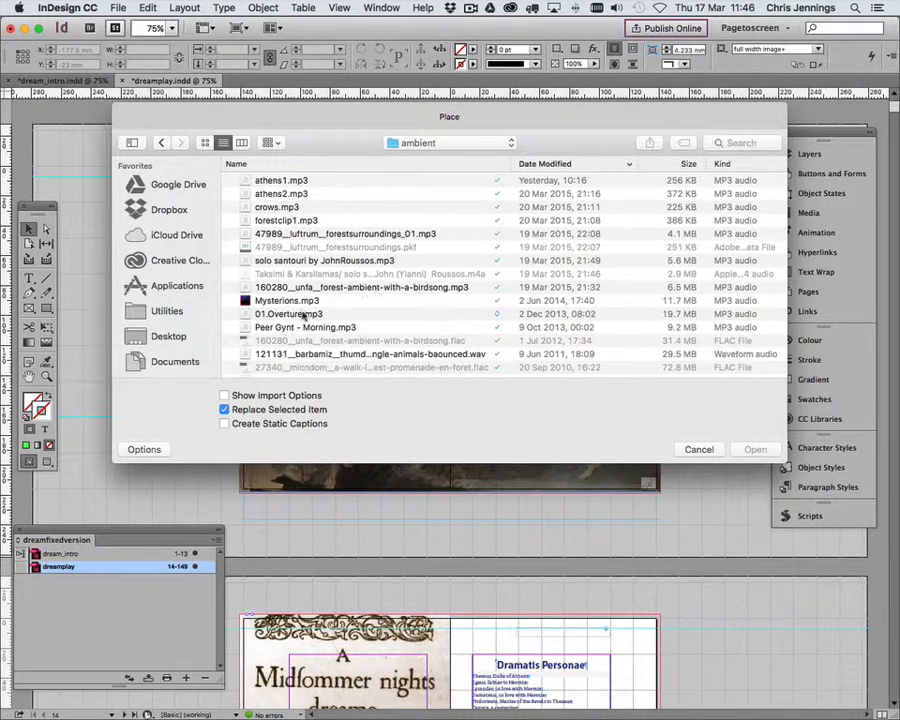
Step: Place 01.Overture.mp3 on the pasteboard beside the opening spread
{"action": "left_click", "coordinate": [306, 315]}
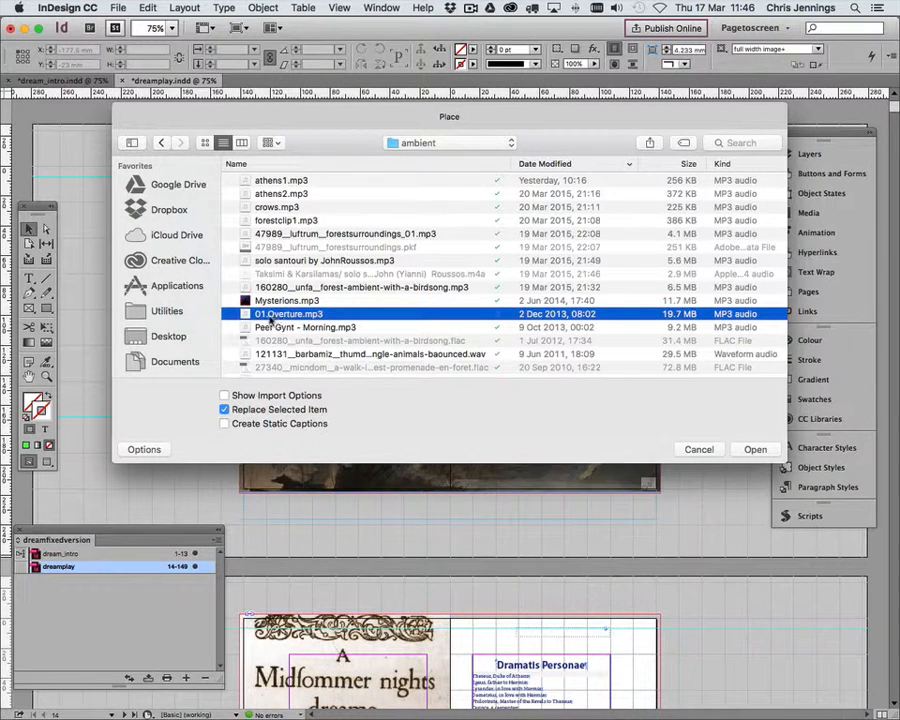
{"action": "left_click", "coordinate": [755, 450]}
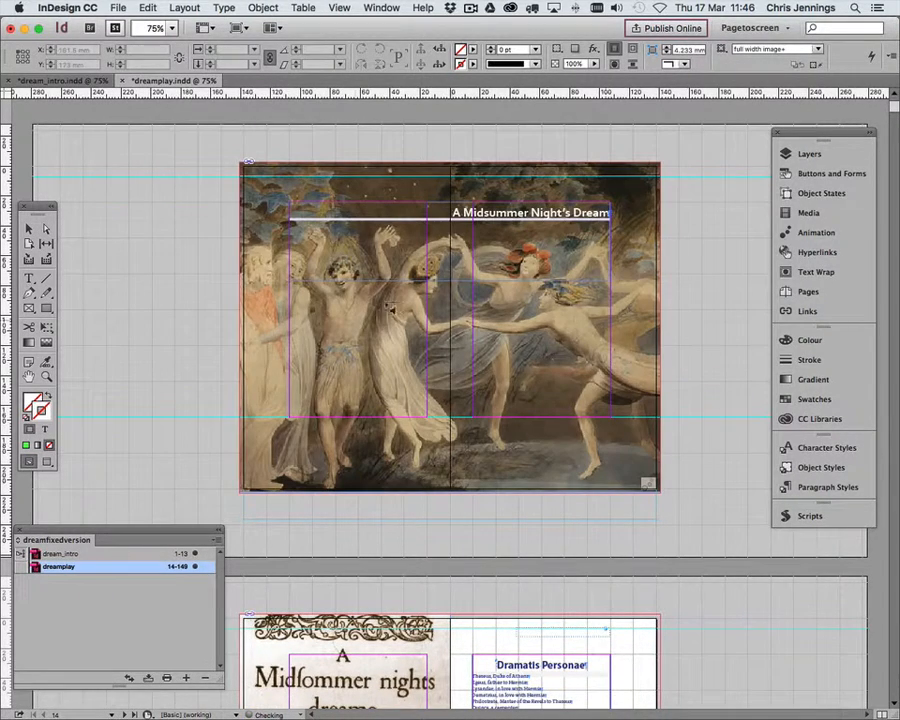
{"action": "left_click", "coordinate": [112, 215]}
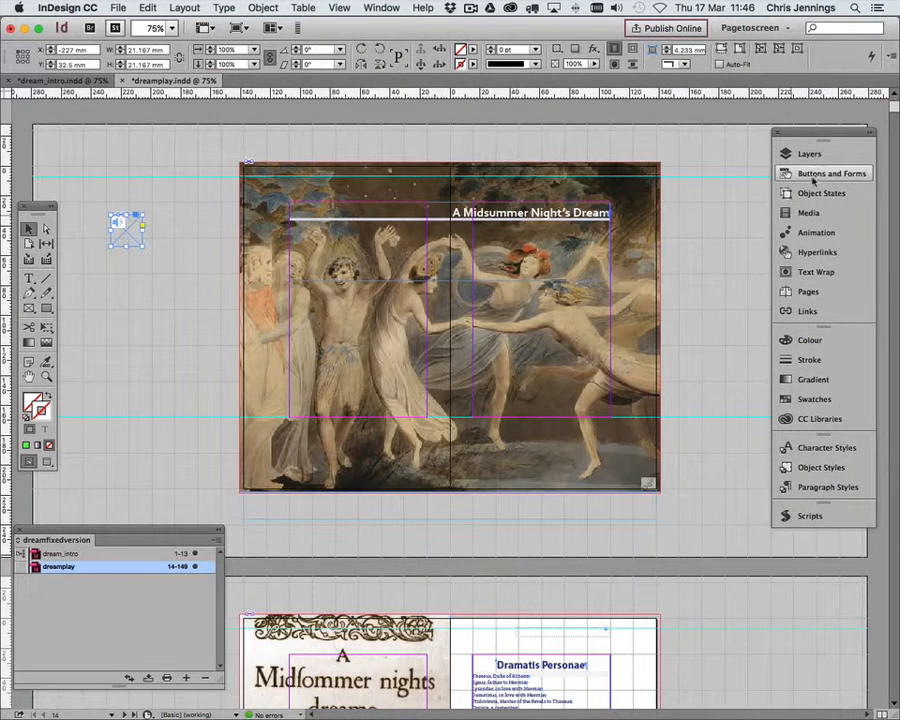
Step: Play and pause the placed overture clip to check its sound, and set it to Play on Page Load
{"action": "left_click", "coordinate": [383, 8]}
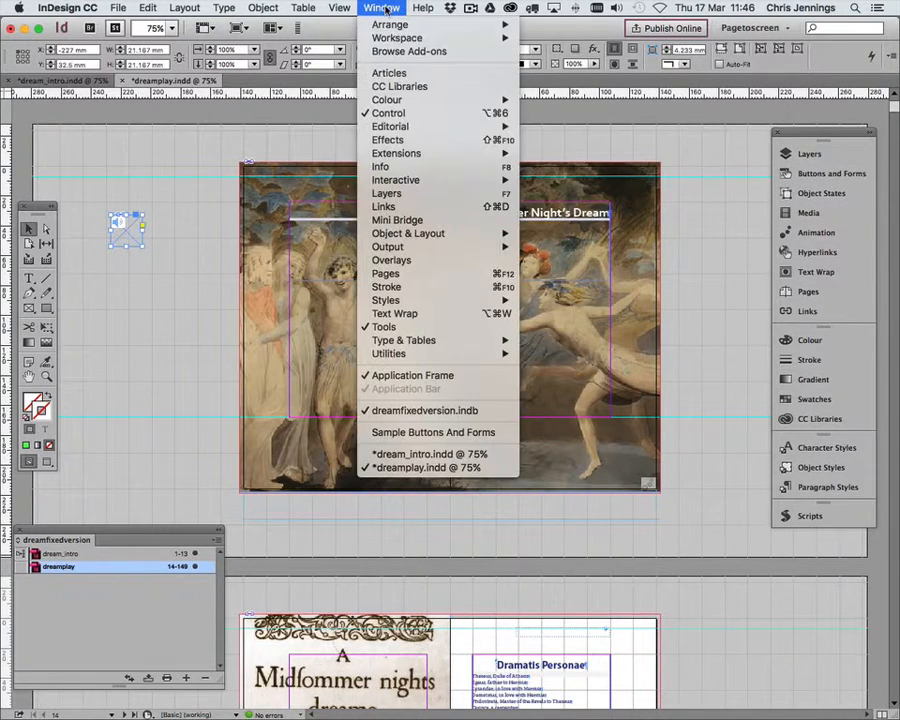
{"action": "mouse_move", "coordinate": [410, 181]}
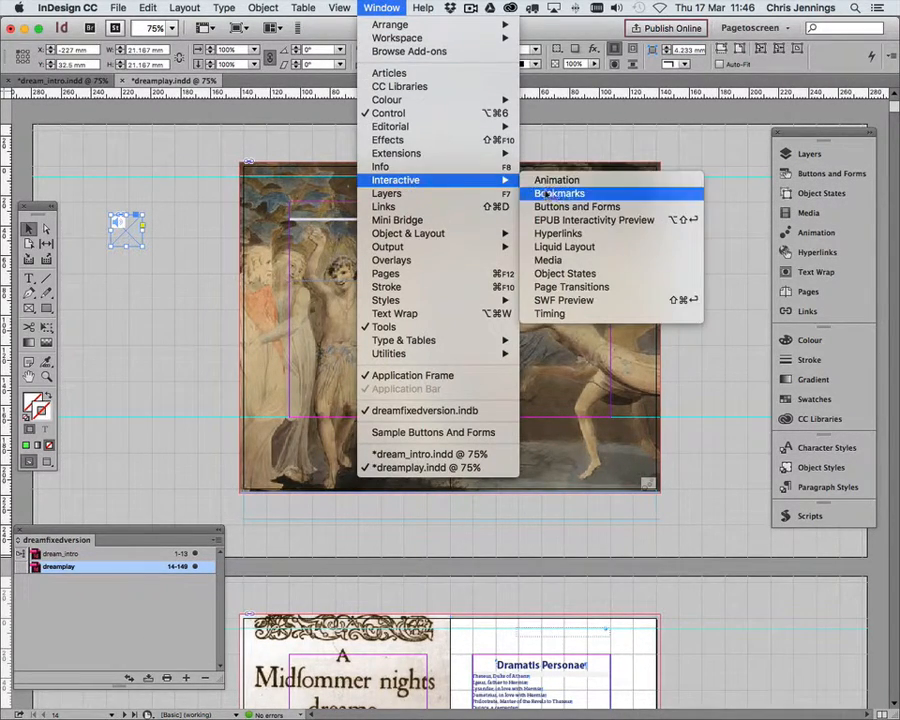
{"action": "left_click", "coordinate": [570, 259]}
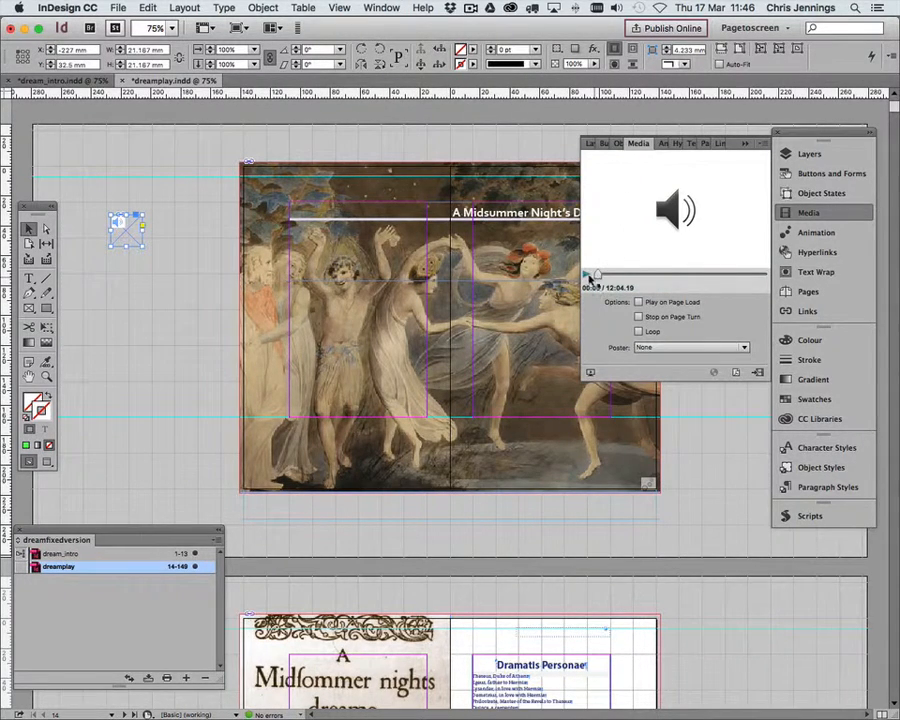
{"action": "left_click", "coordinate": [587, 275]}
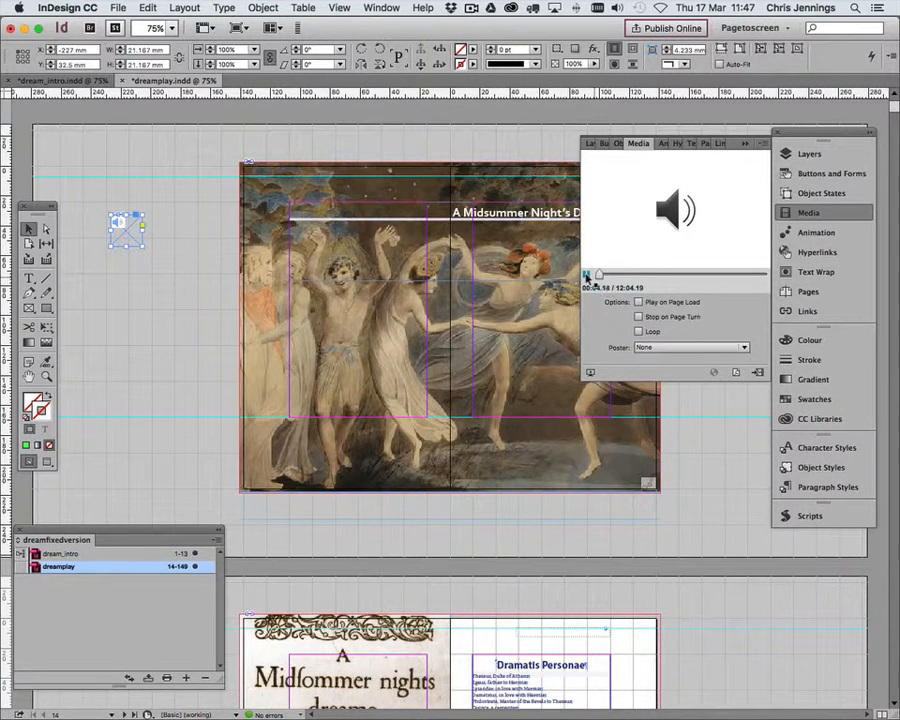
{"action": "left_click", "coordinate": [587, 275]}
Step: Move the audio frame onto the left page of the opening spread, send it to the back behind the painting, and deselect it
{"action": "mouse_move", "coordinate": [128, 226]}
{"action": "left_mouse_down"}
{"action": "mouse_move", "coordinate": [270, 252]}
{"action": "mouse_move", "coordinate": [282, 268]}
{"action": "left_mouse_up"}
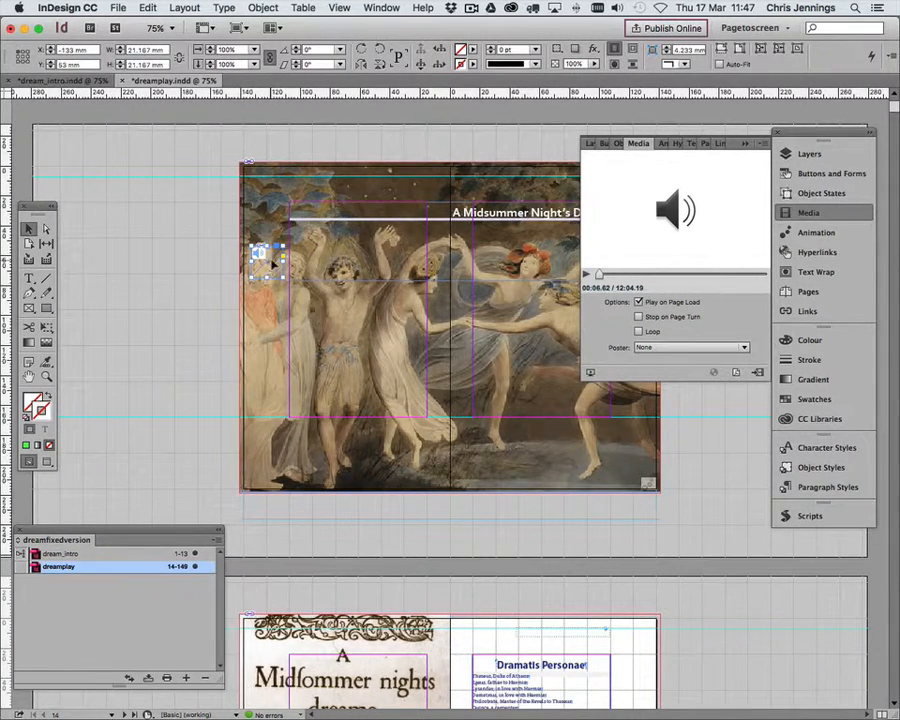
{"action": "left_click", "coordinate": [270, 8]}
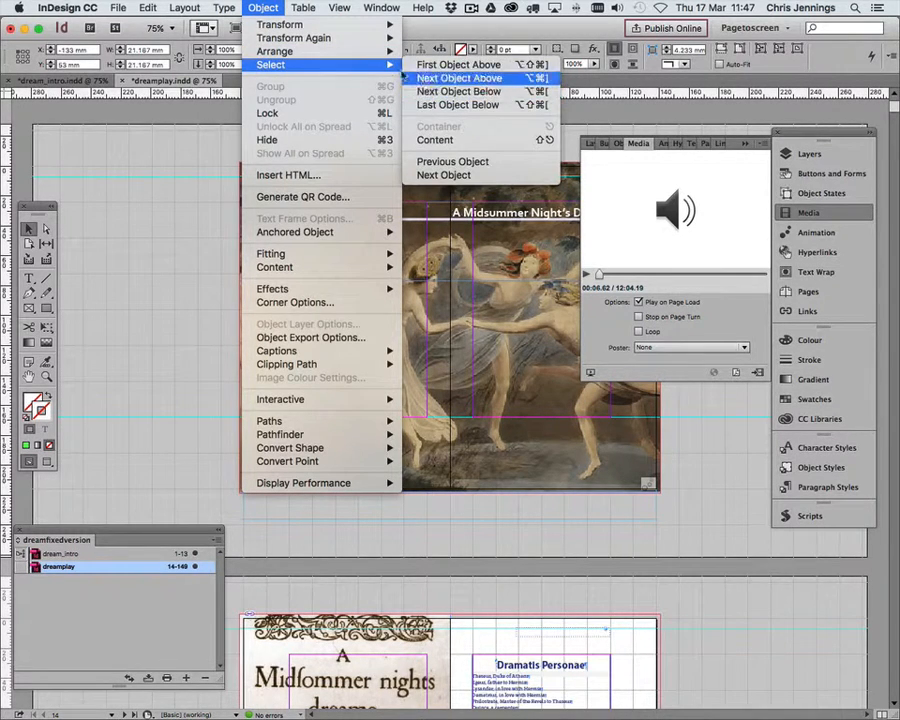
{"action": "mouse_move", "coordinate": [385, 51]}
{"action": "left_click", "coordinate": [430, 91]}
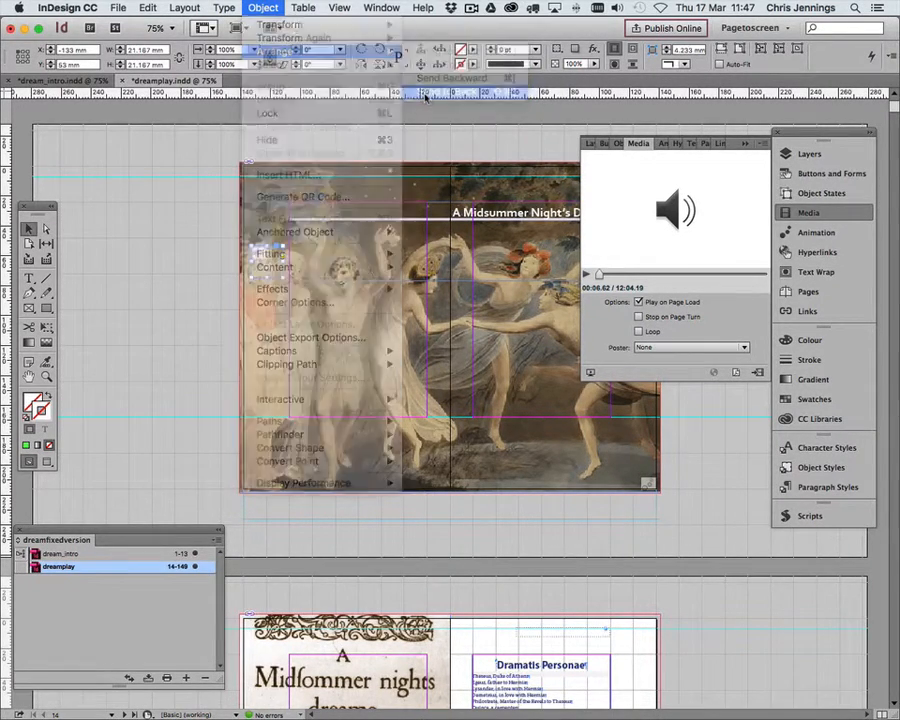
{"action": "left_click", "coordinate": [177, 237]}
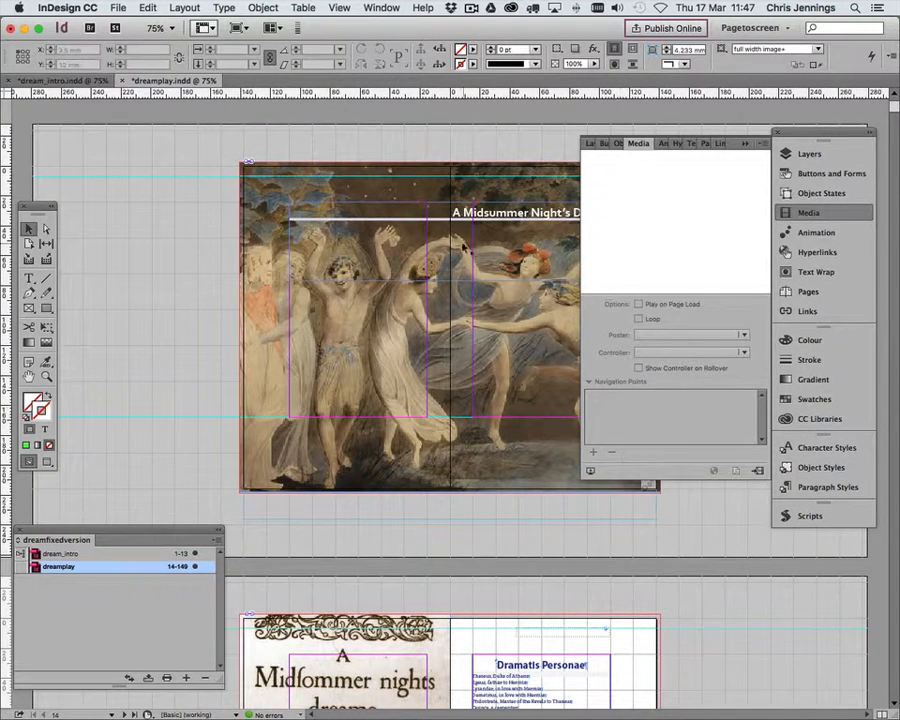
Step: Select the opening spread's painting, preview the spread with its page-load audio, then stop and close the preview
{"action": "left_click", "coordinate": [450, 326]}
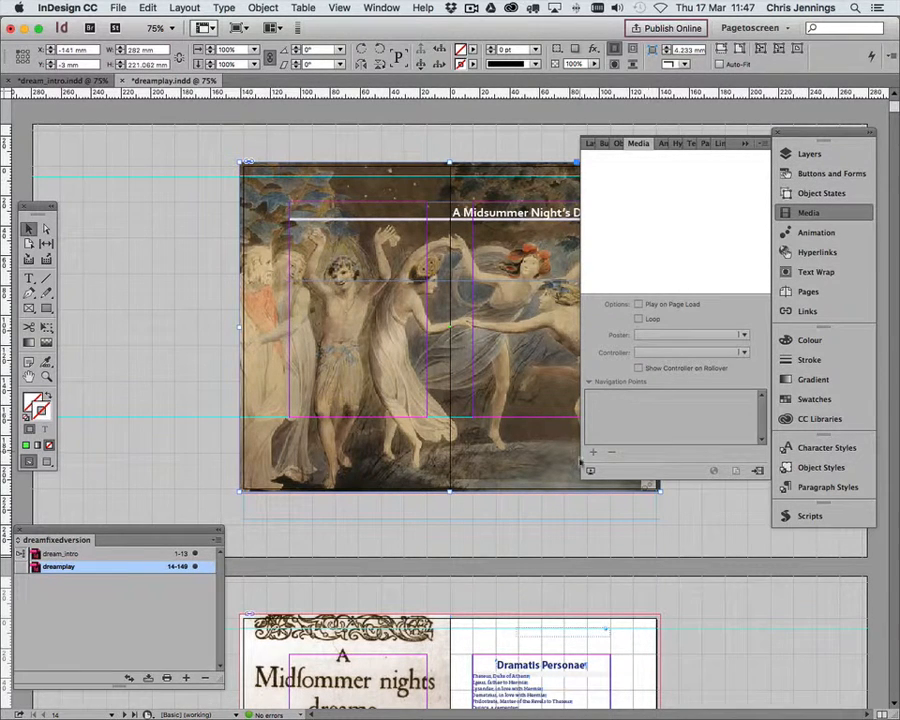
{"action": "left_click", "coordinate": [590, 470]}
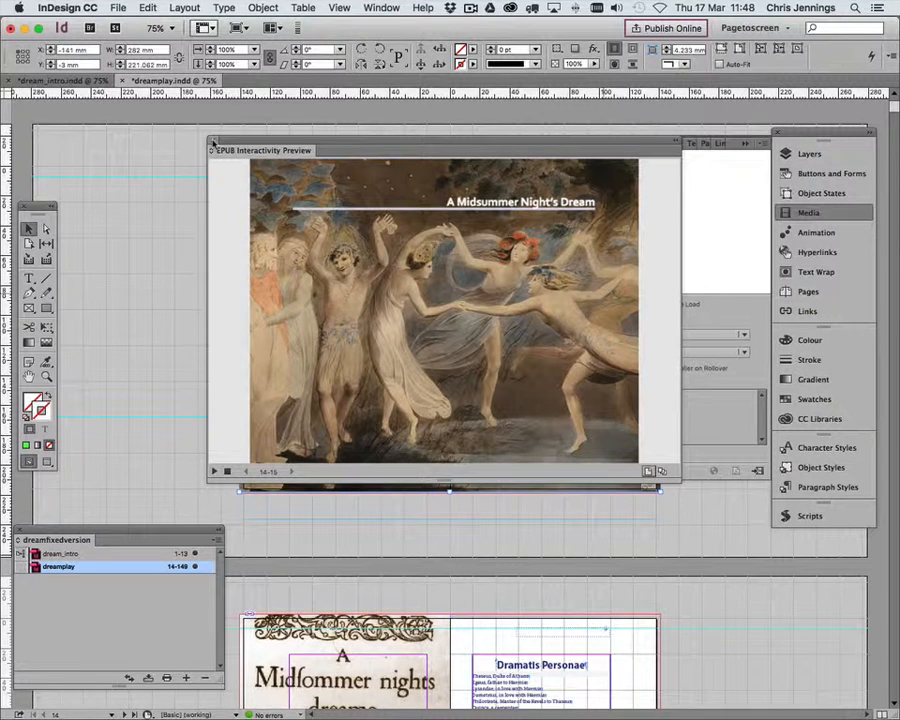
{"action": "left_click", "coordinate": [227, 471]}
{"action": "left_click", "coordinate": [212, 141]}
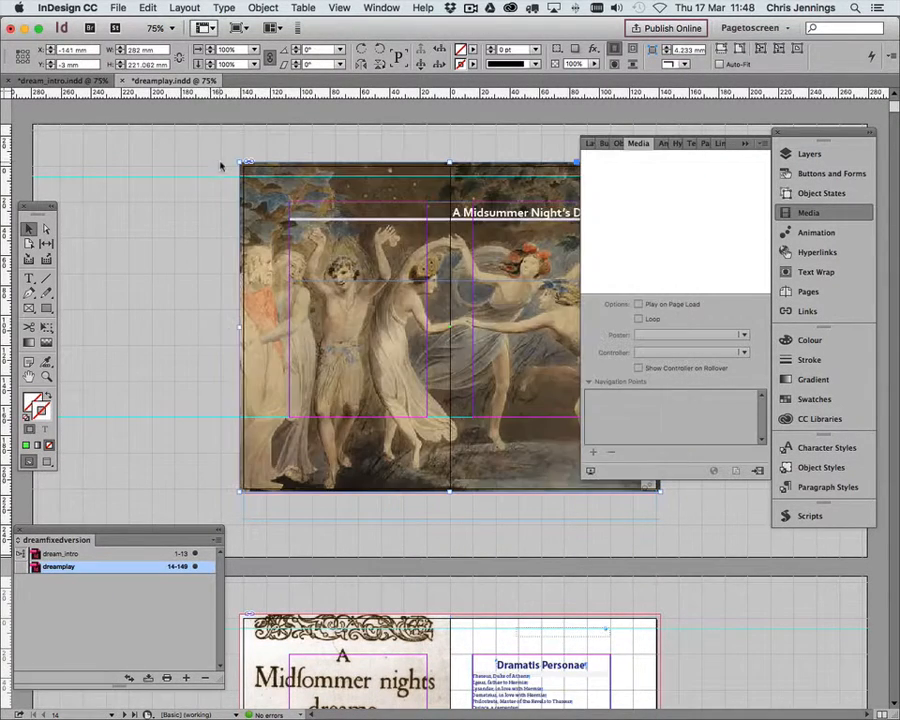
Step: Move the painting down and to the right to uncover the audio frame, then select that frame
{"action": "left_click", "coordinate": [297, 192]}
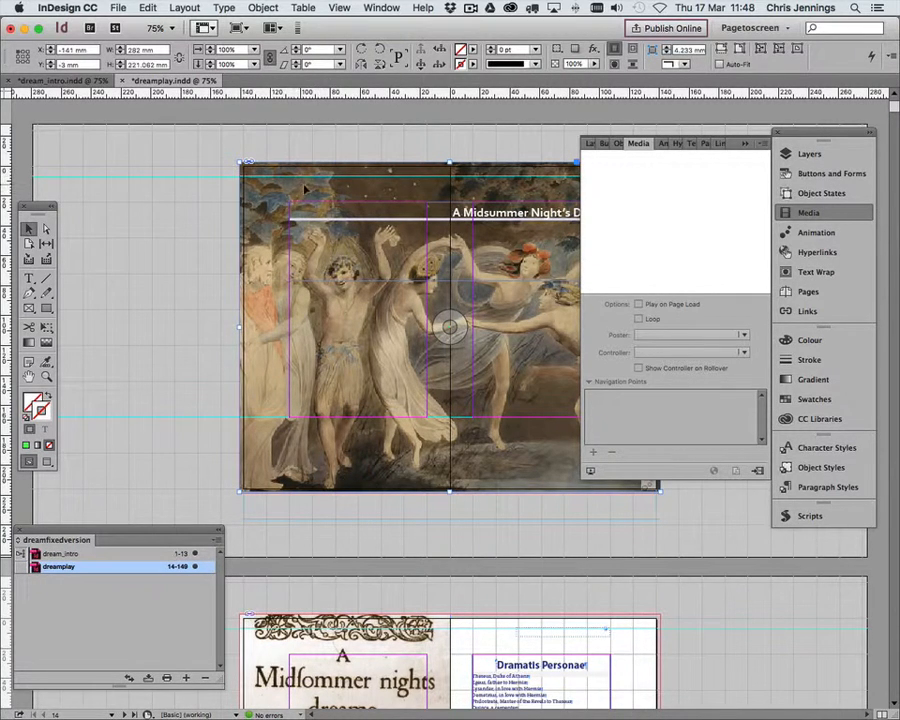
{"action": "left_click_drag", "start_coordinate": [318, 197], "coordinate": [474, 296]}
{"action": "left_click", "coordinate": [258, 260]}
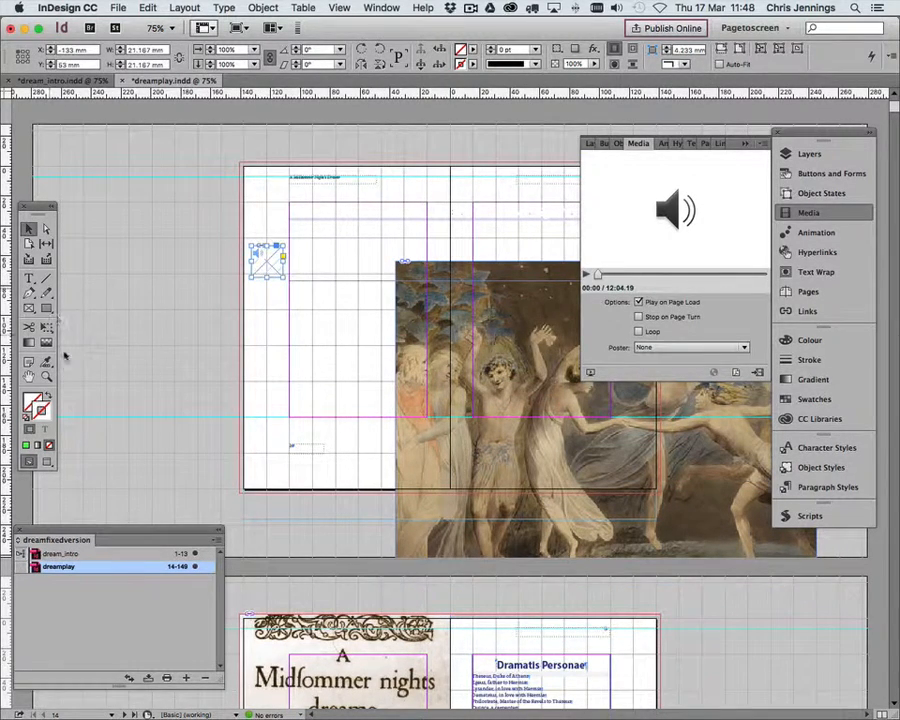
Step: Draw a rectangle about 53 by 42.5 mm on the left page below the audio frame and fill it with white (ffffff)
{"action": "left_click", "coordinate": [48, 310]}
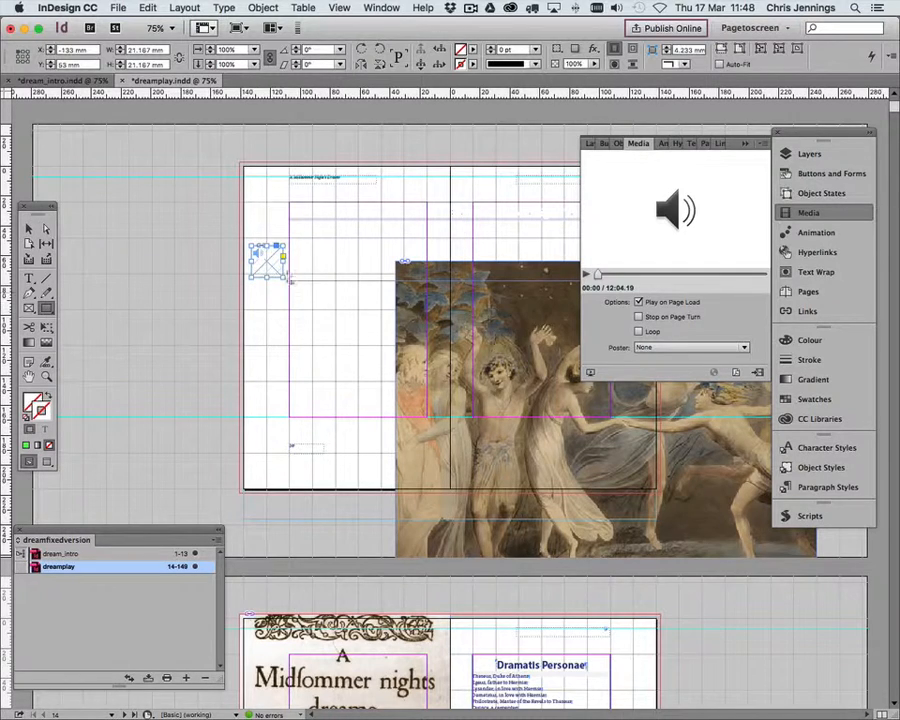
{"action": "left_click_drag", "start_coordinate": [255, 321], "coordinate": [334, 384]}
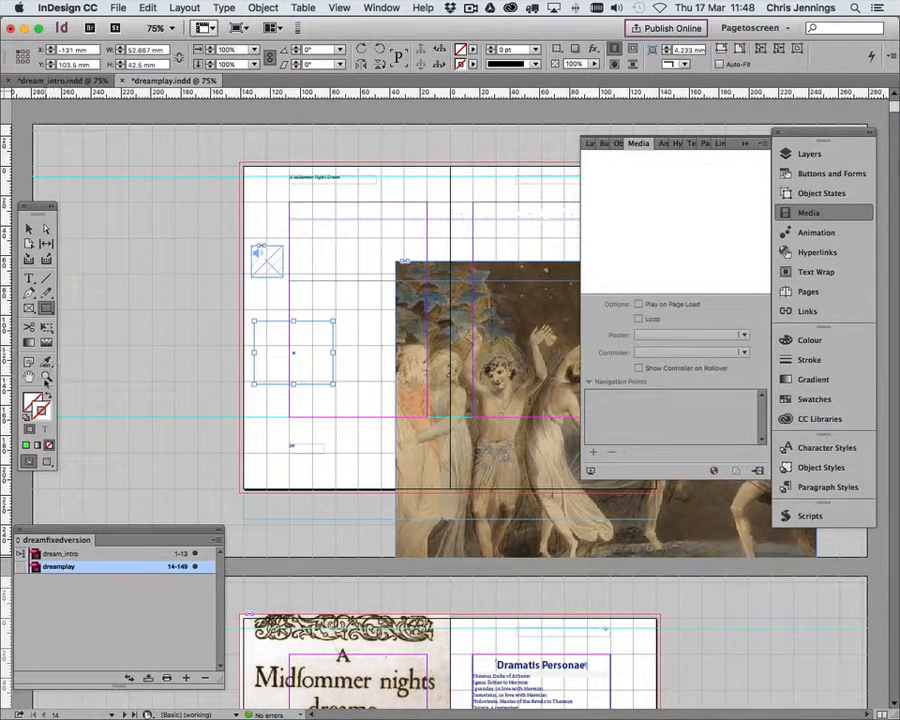
{"action": "double_click", "coordinate": [33, 402]}
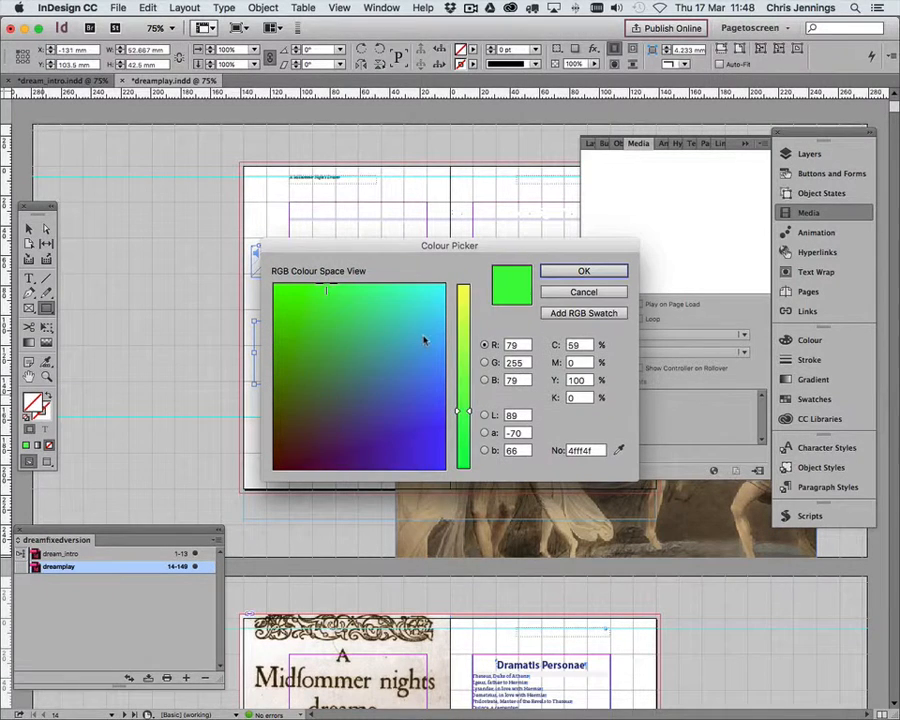
{"action": "left_click_drag", "start_coordinate": [424, 341], "coordinate": [456, 270]}
{"action": "left_click_drag", "start_coordinate": [463, 411], "coordinate": [460, 257]}
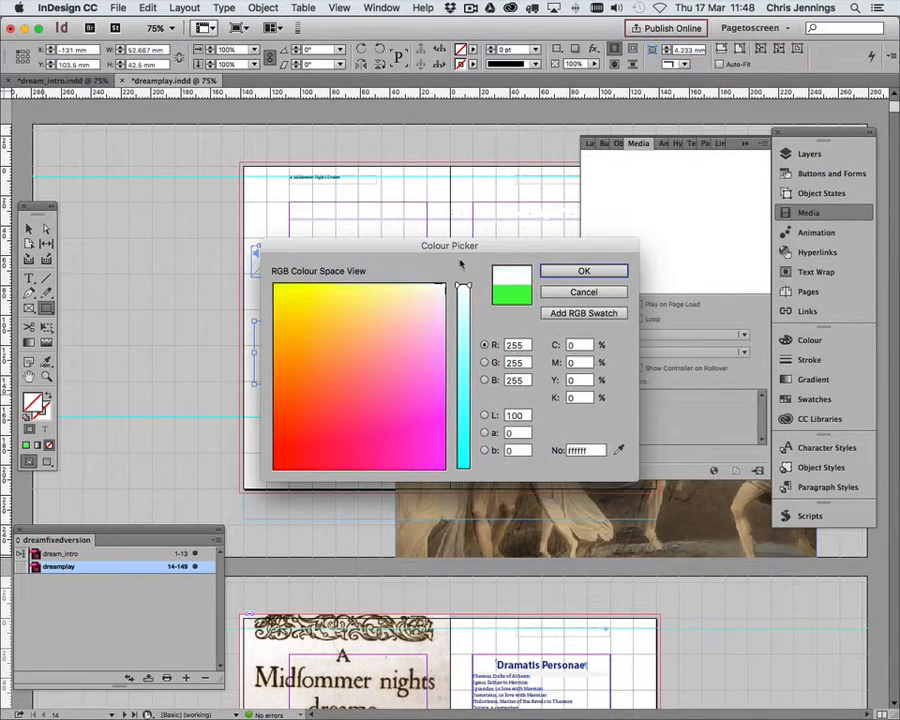
{"action": "left_click", "coordinate": [580, 270]}
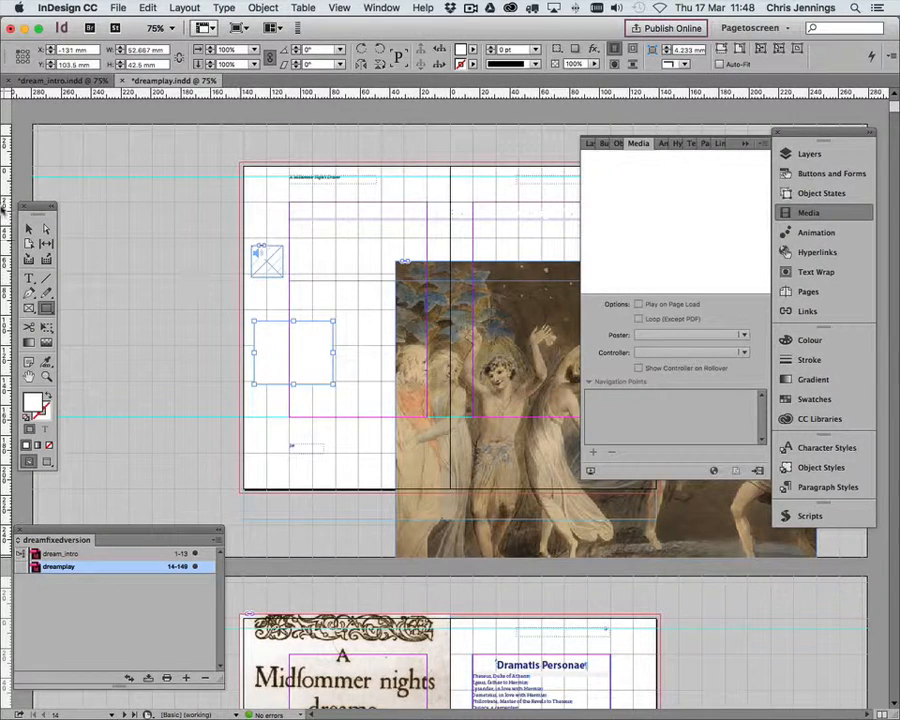
Step: Move the audio frame down so it sits within the white rectangle's area, behind it
{"action": "left_click", "coordinate": [263, 257]}
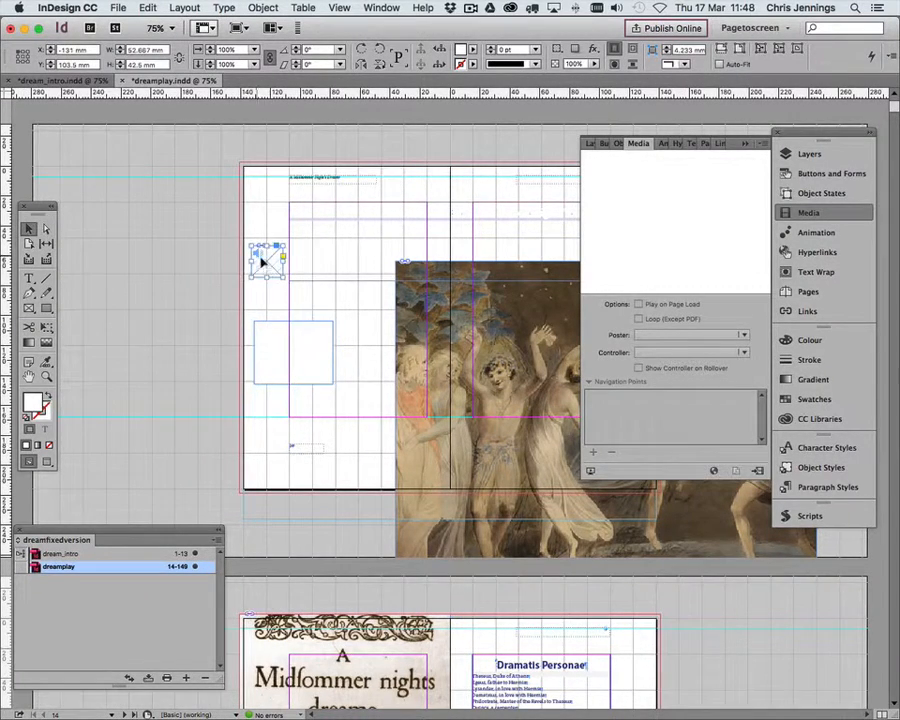
{"action": "left_click_drag", "start_coordinate": [263, 257], "coordinate": [269, 368]}
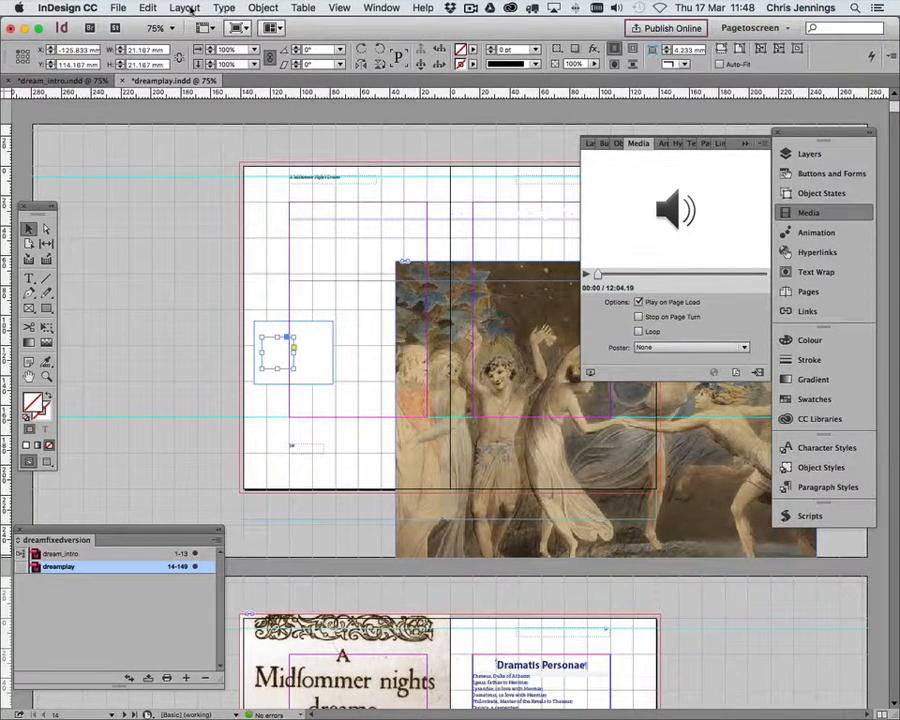
{"action": "left_click", "coordinate": [266, 9]}
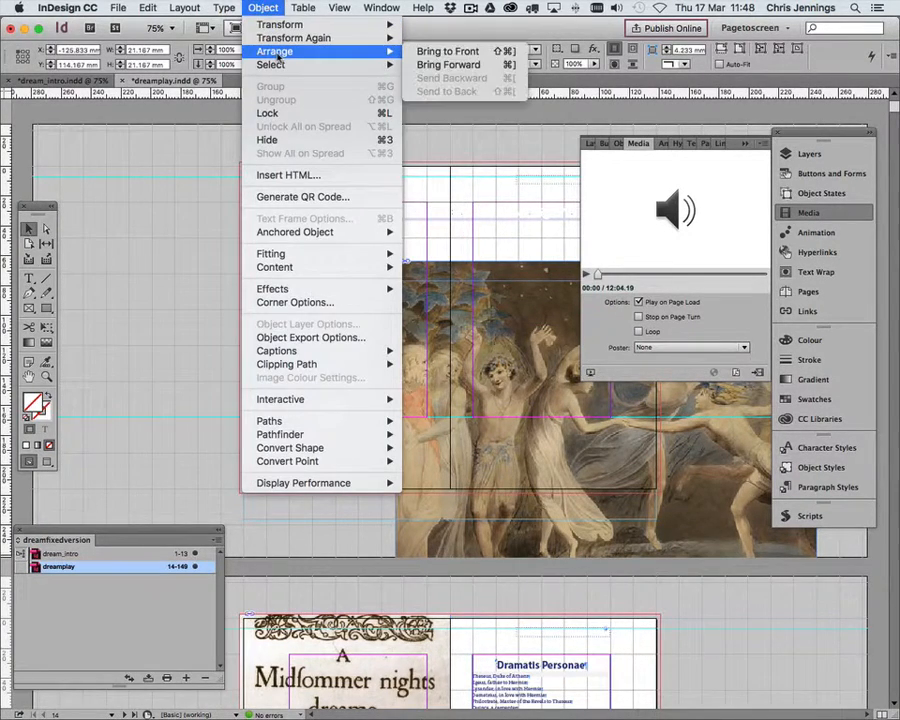
{"action": "left_click", "coordinate": [211, 160]}
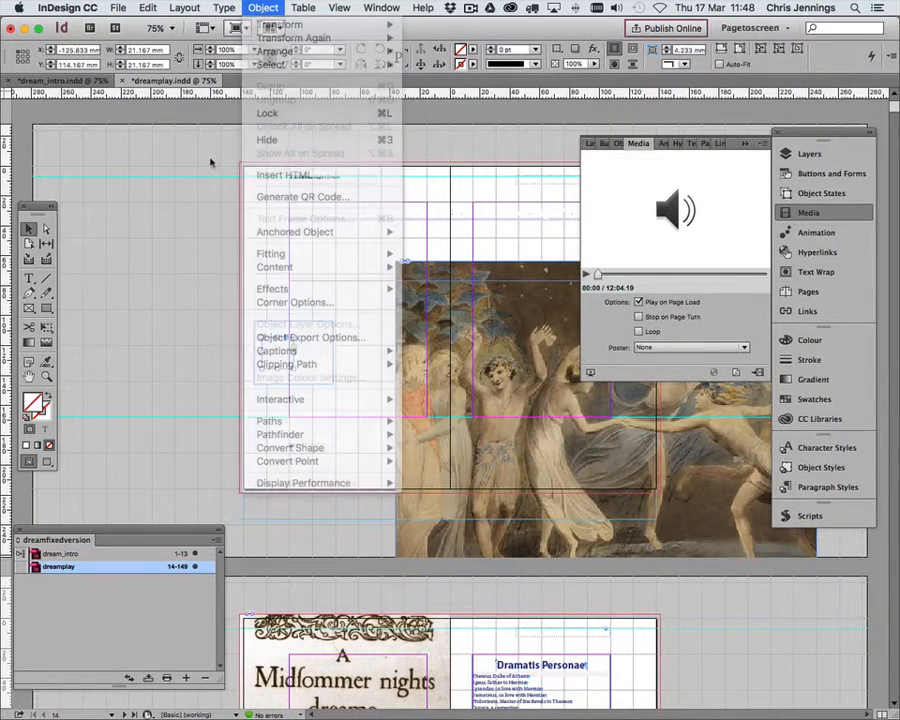
Step: Move the painting back up and to the left to cover the opening spread, then select the audio frame
{"action": "left_click", "coordinate": [400, 292]}
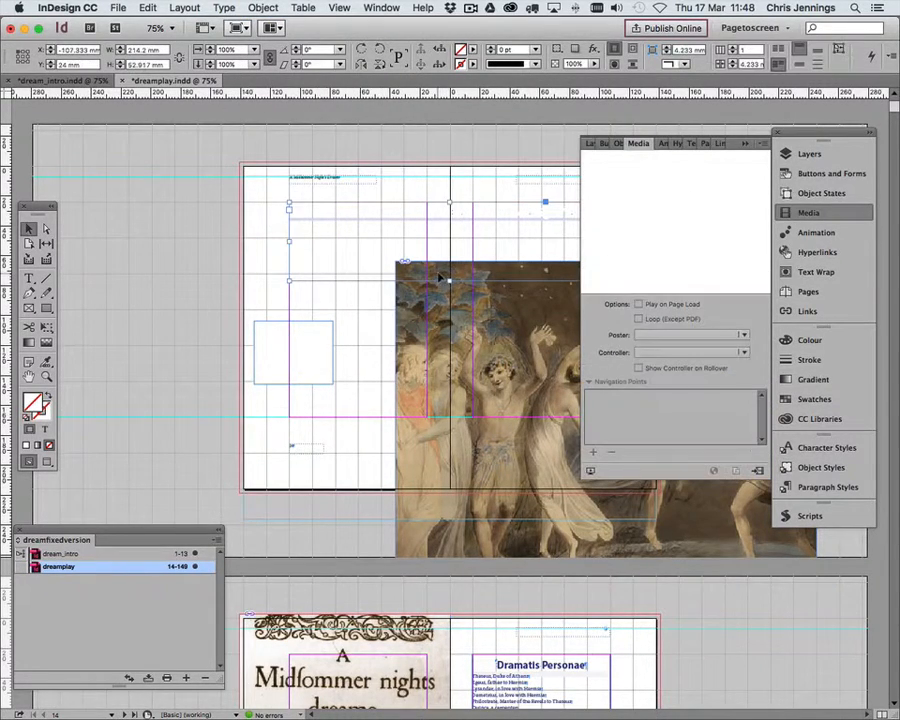
{"action": "left_click_drag", "start_coordinate": [440, 312], "coordinate": [284, 216]}
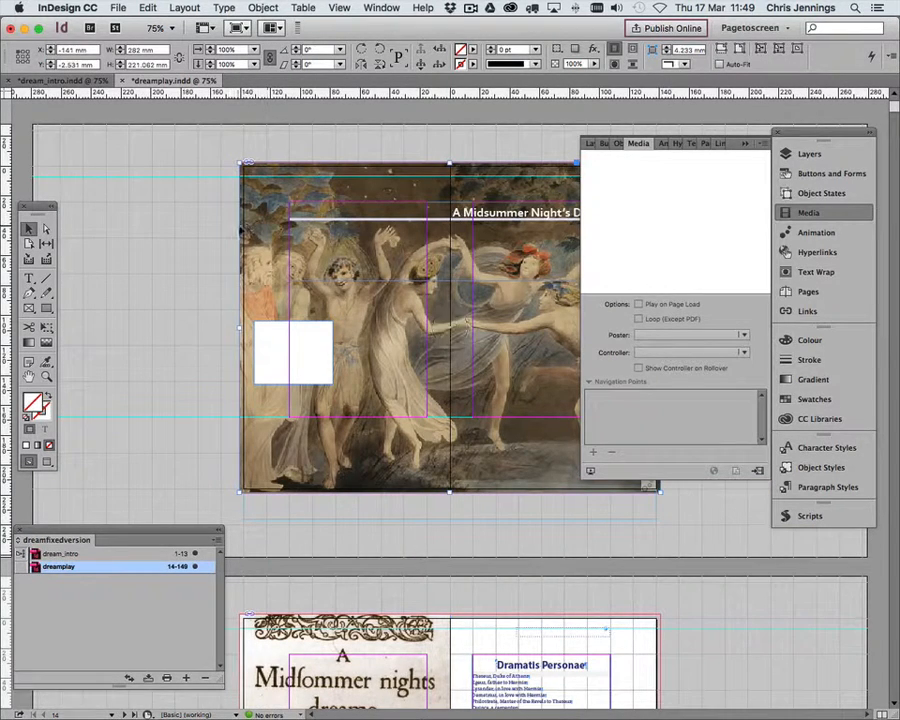
{"action": "left_click", "coordinate": [271, 341]}
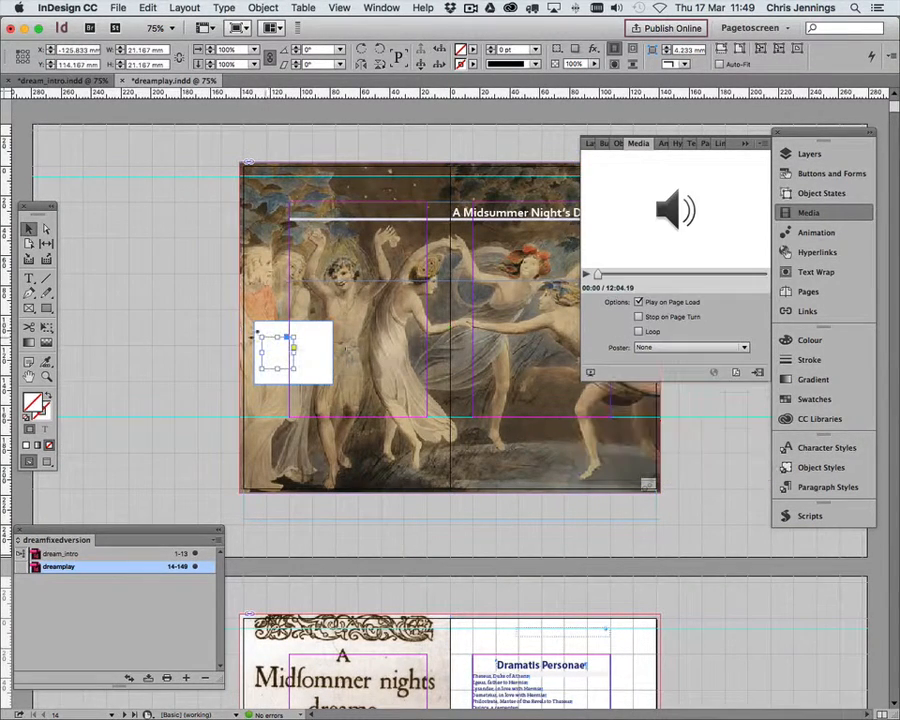
Step: Bring the opening spread's painting to the front, deselect it and collapse the media settings
{"action": "left_click", "coordinate": [313, 313]}
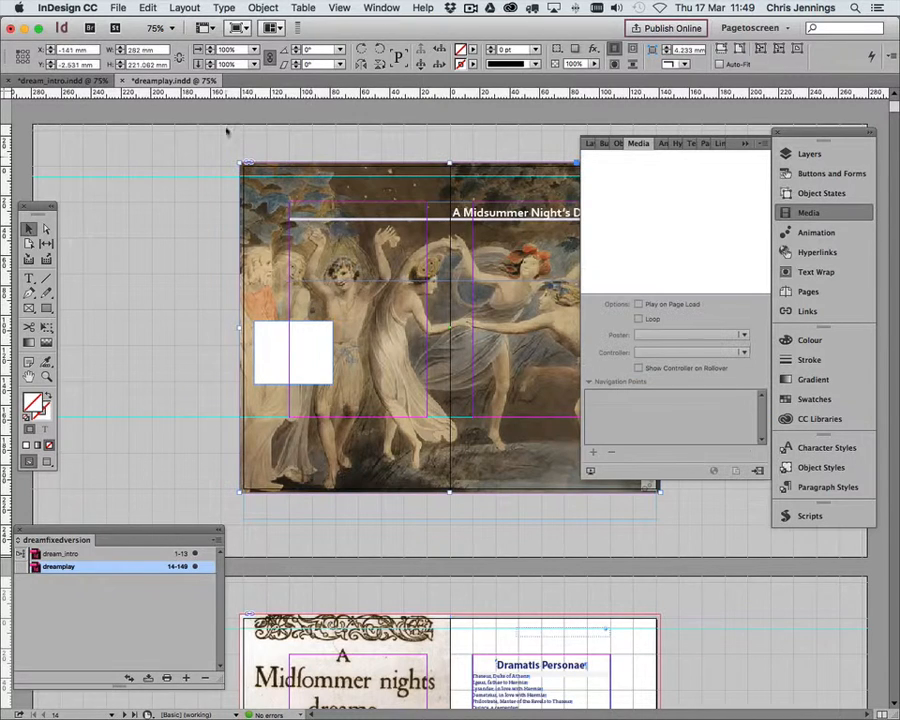
{"action": "left_click", "coordinate": [265, 8]}
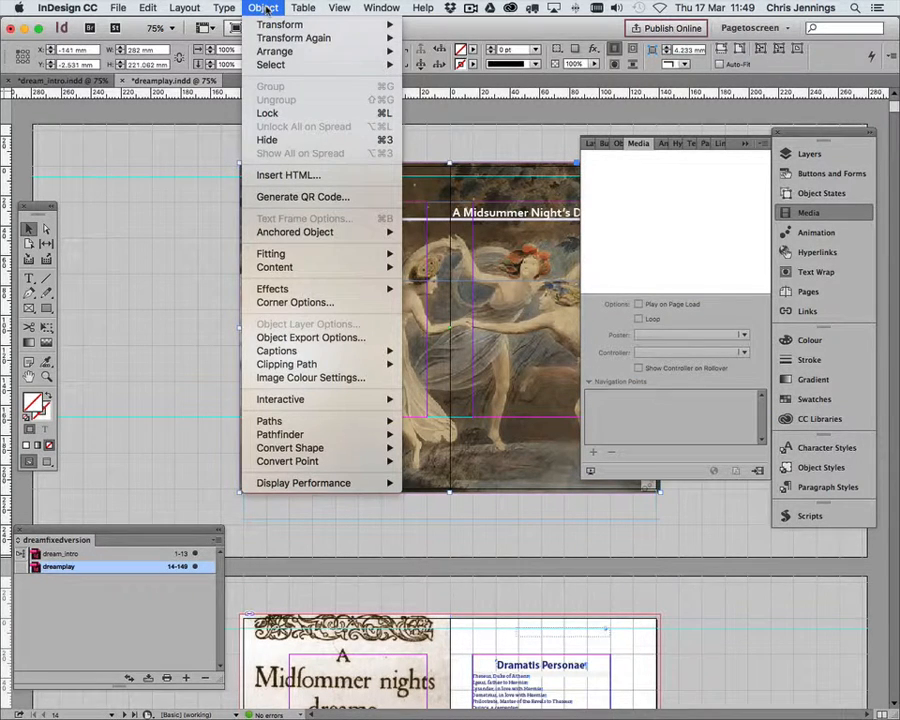
{"action": "mouse_move", "coordinate": [274, 52]}
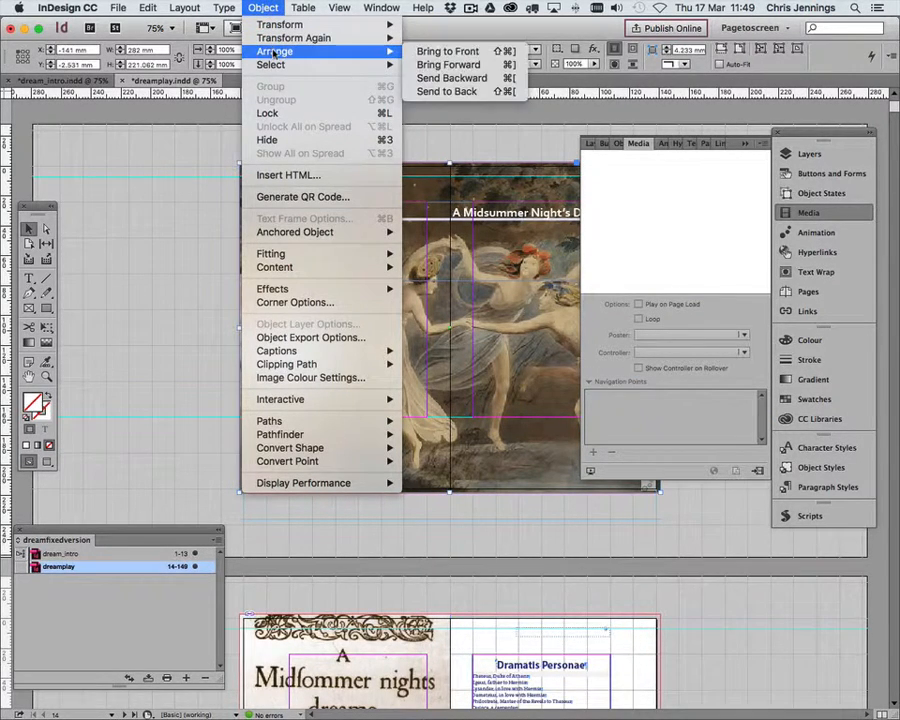
{"action": "left_click", "coordinate": [430, 55]}
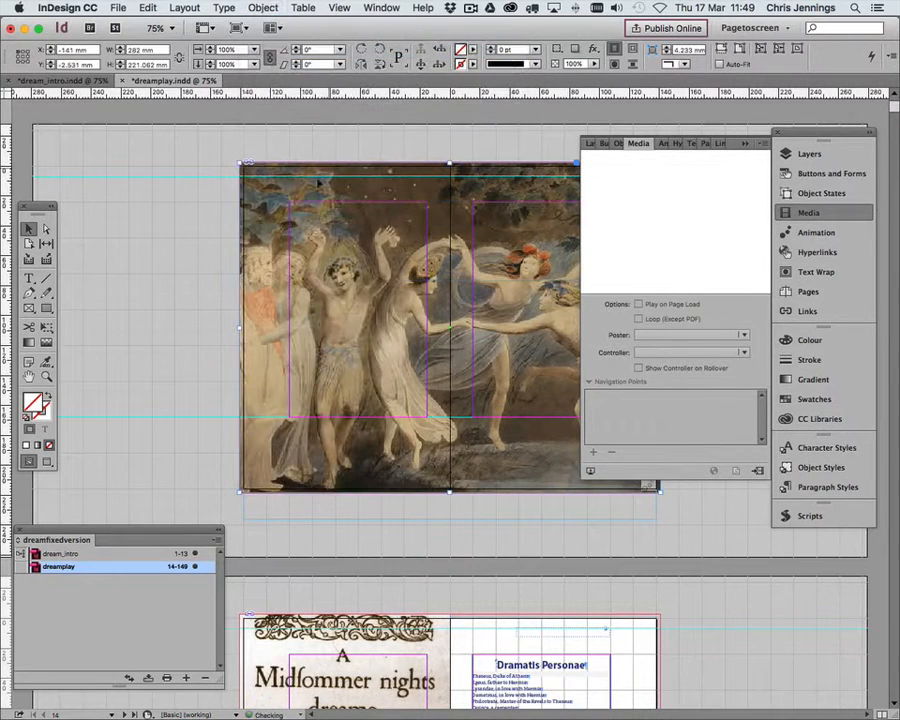
{"action": "left_click", "coordinate": [180, 176]}
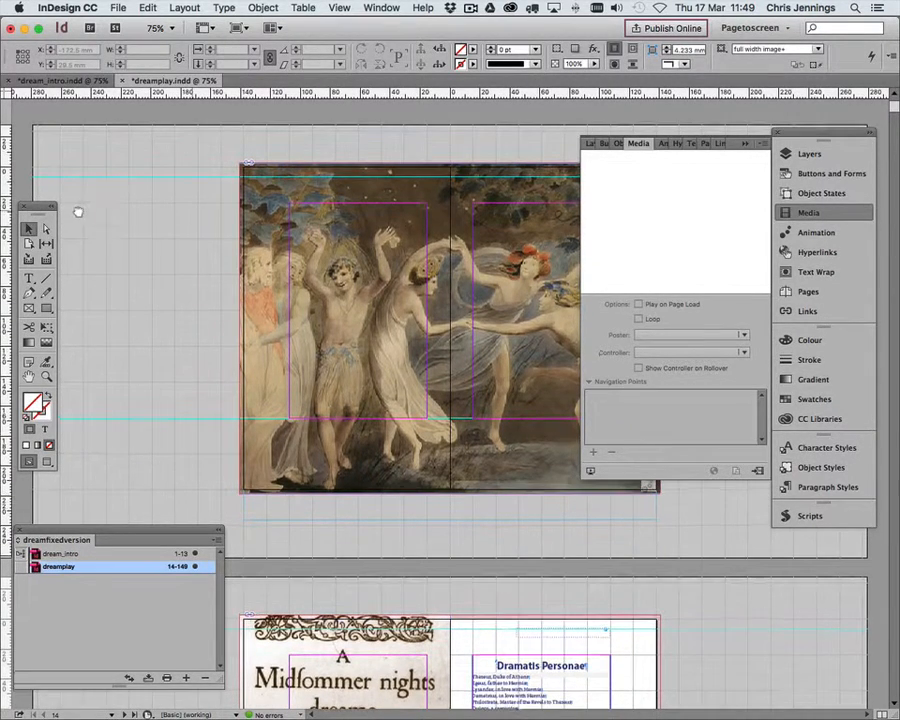
{"action": "left_click", "coordinate": [744, 143]}
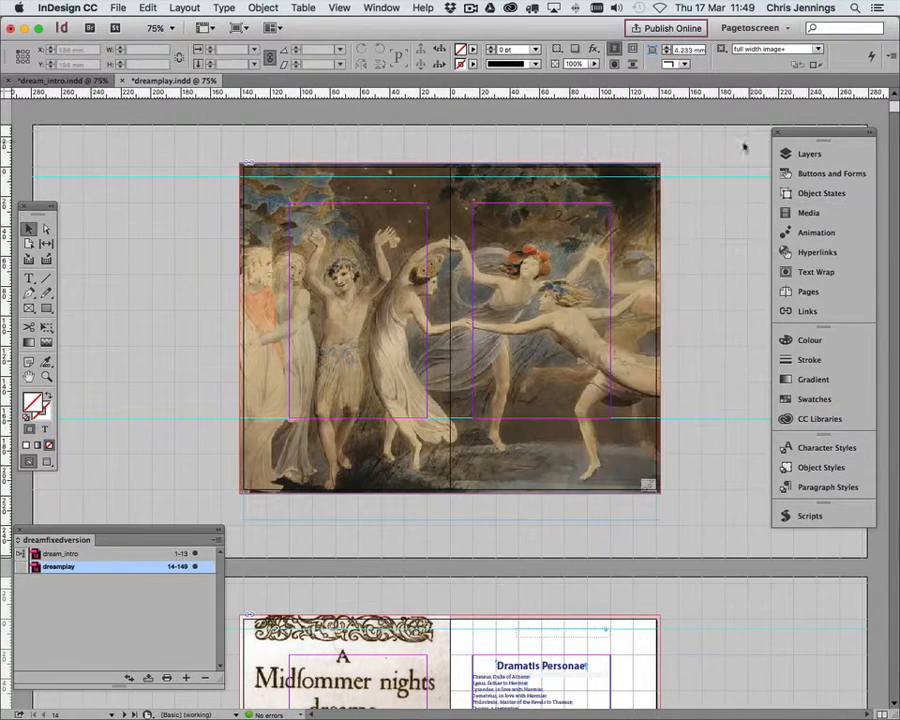
Step: Send the painting backward two levels, behind the white rectangle and the title text
{"action": "left_click", "coordinate": [425, 175]}
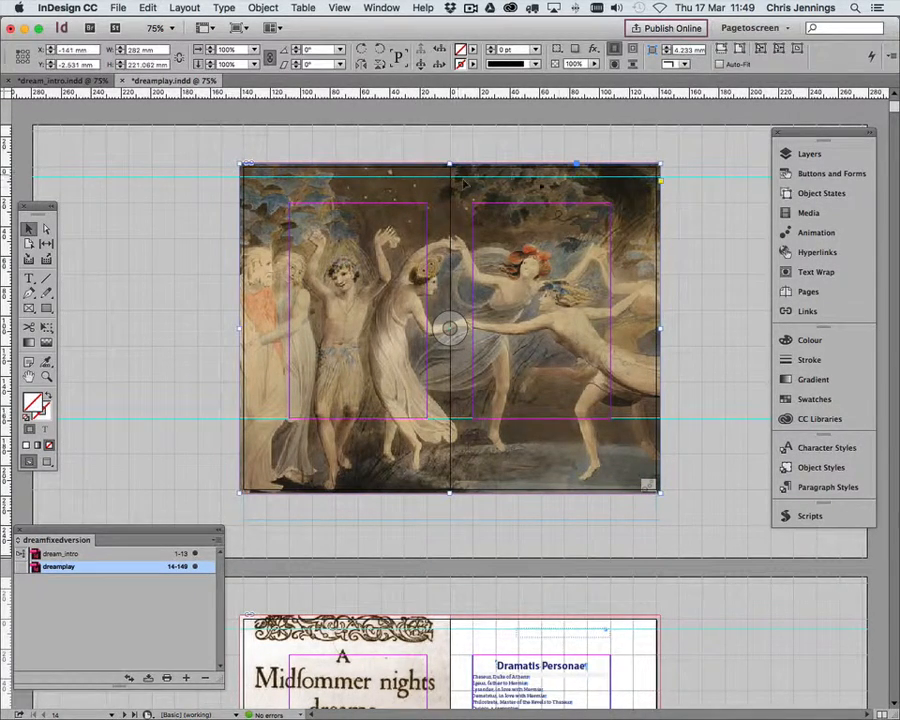
{"action": "left_click", "coordinate": [264, 8]}
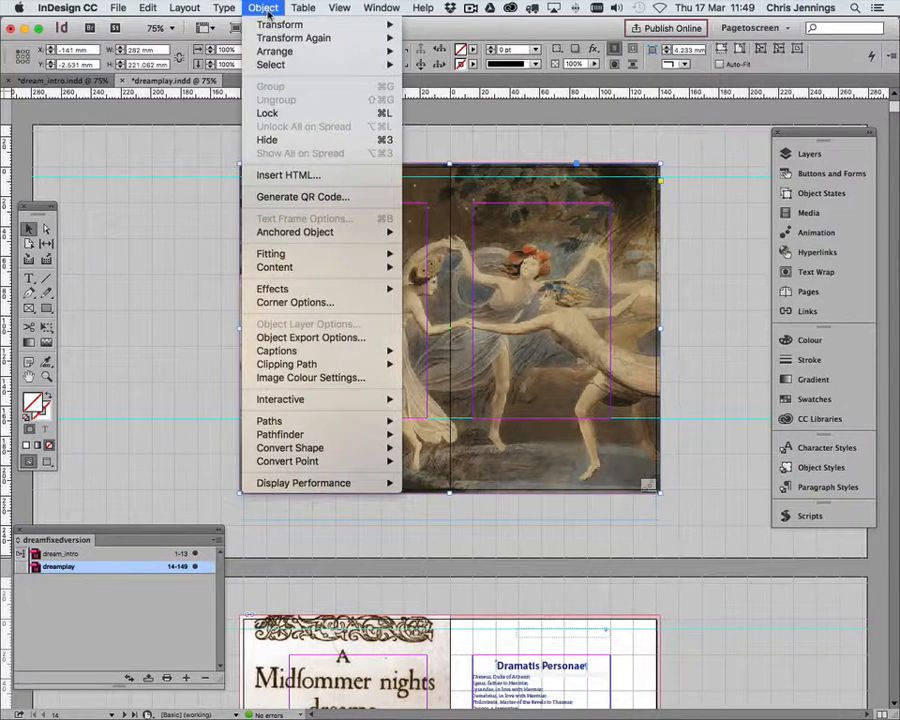
{"action": "mouse_move", "coordinate": [365, 51]}
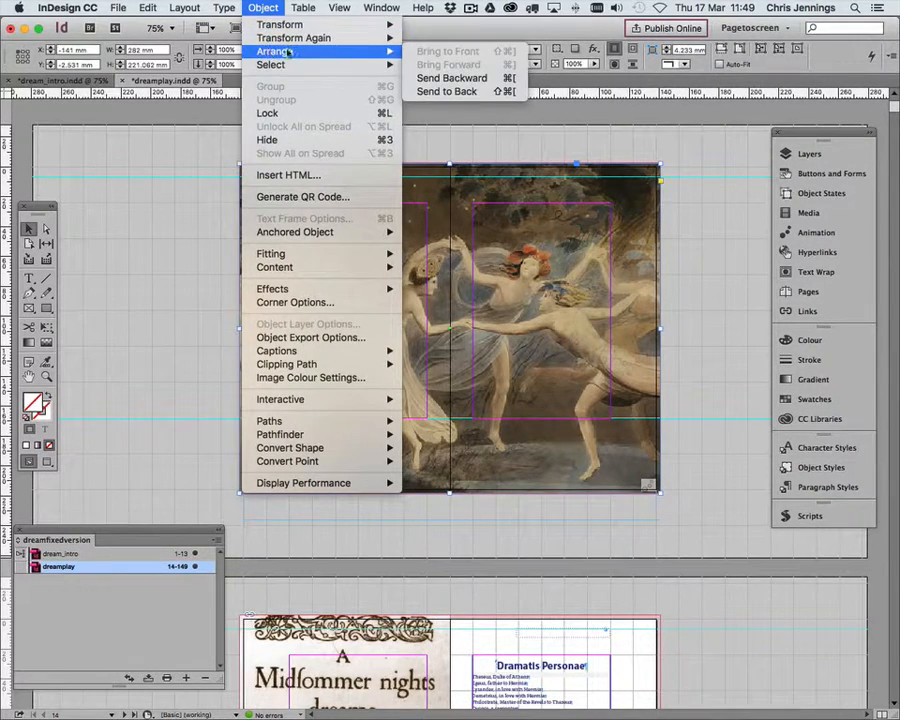
{"action": "left_click", "coordinate": [428, 78]}
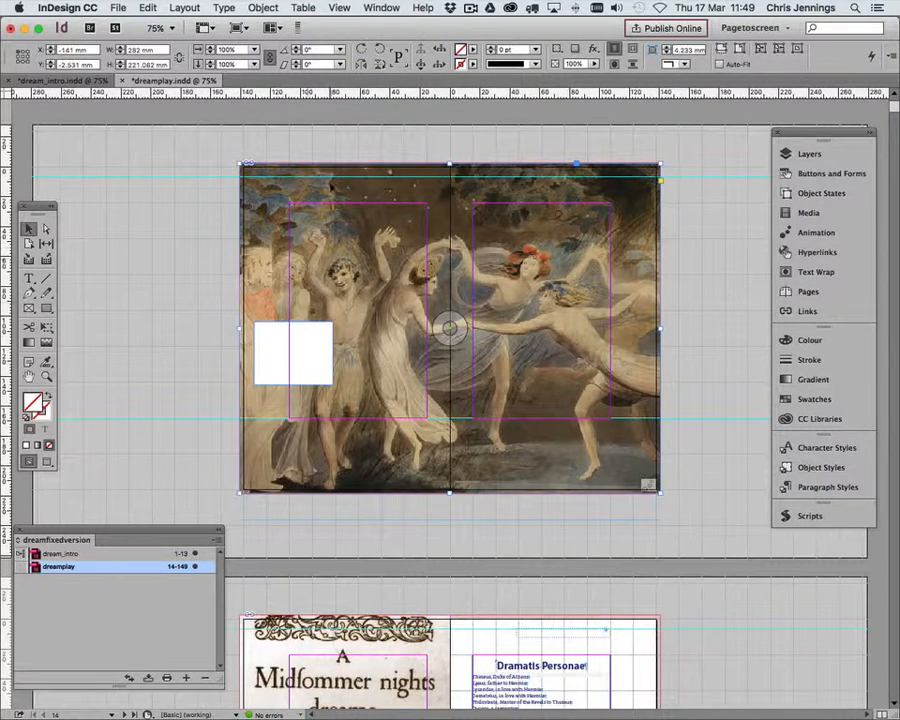
{"action": "left_click", "coordinate": [303, 8]}
{"action": "mouse_move", "coordinate": [272, 9]}
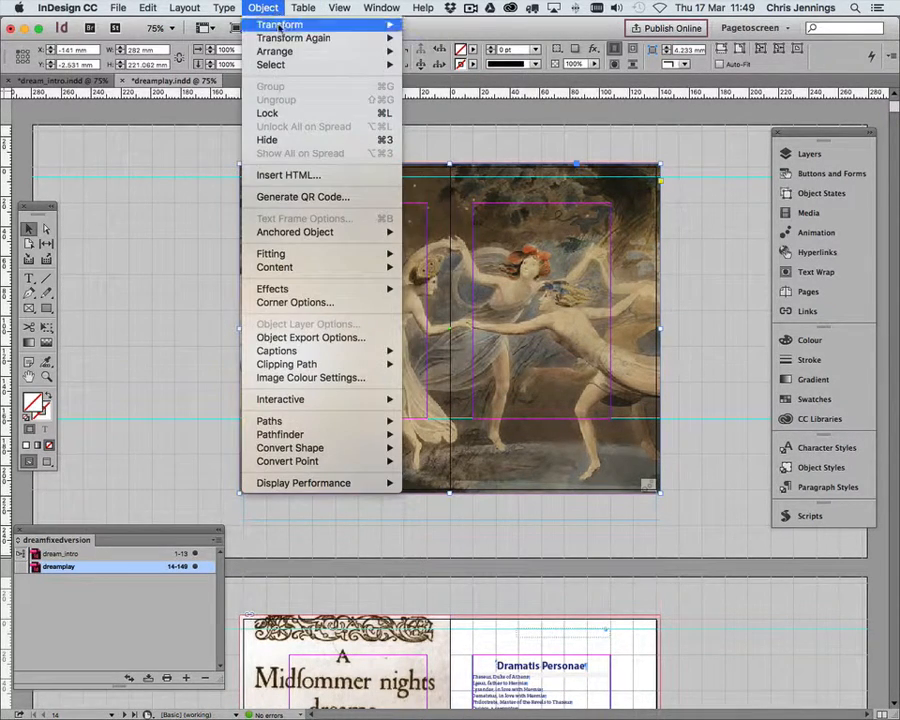
{"action": "mouse_move", "coordinate": [340, 51]}
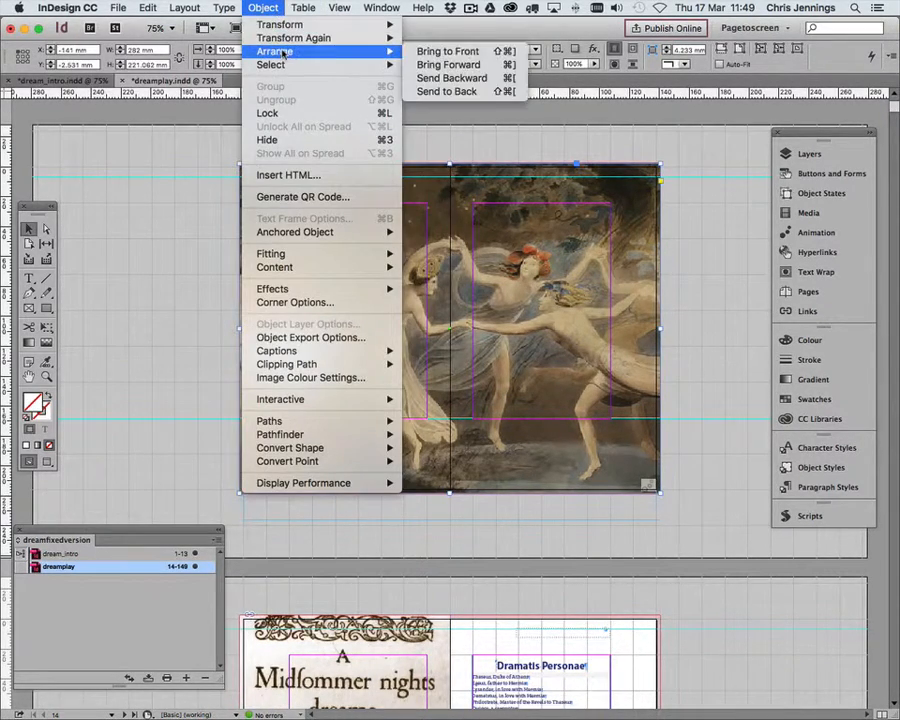
{"action": "left_click", "coordinate": [425, 77]}
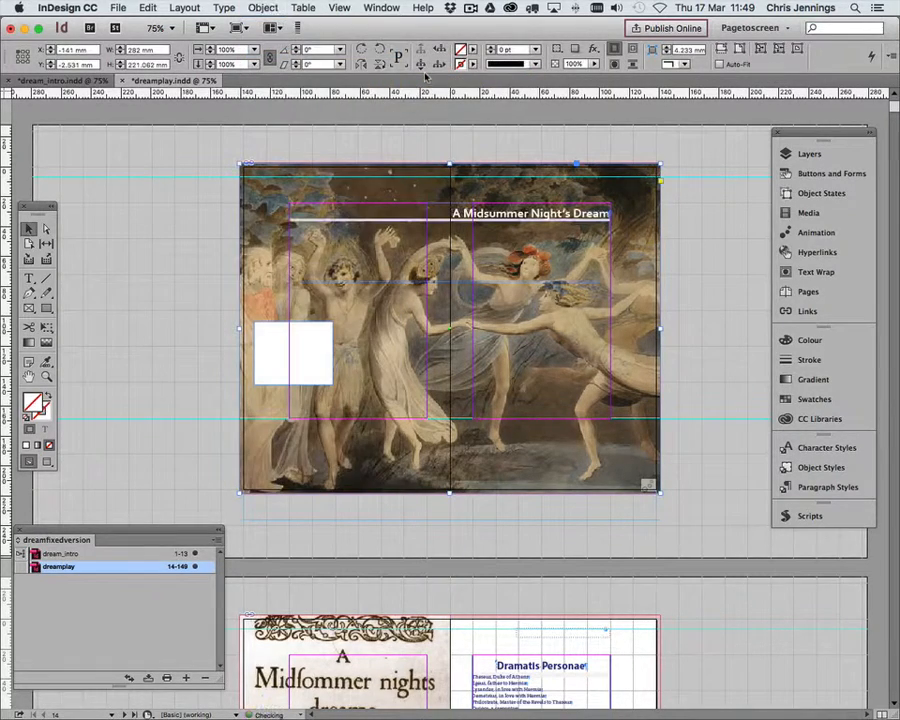
Step: Send the white rectangle backward two levels, behind the title text and the painting, and deselect it
{"action": "left_click", "coordinate": [325, 333]}
{"action": "left_click", "coordinate": [265, 8]}
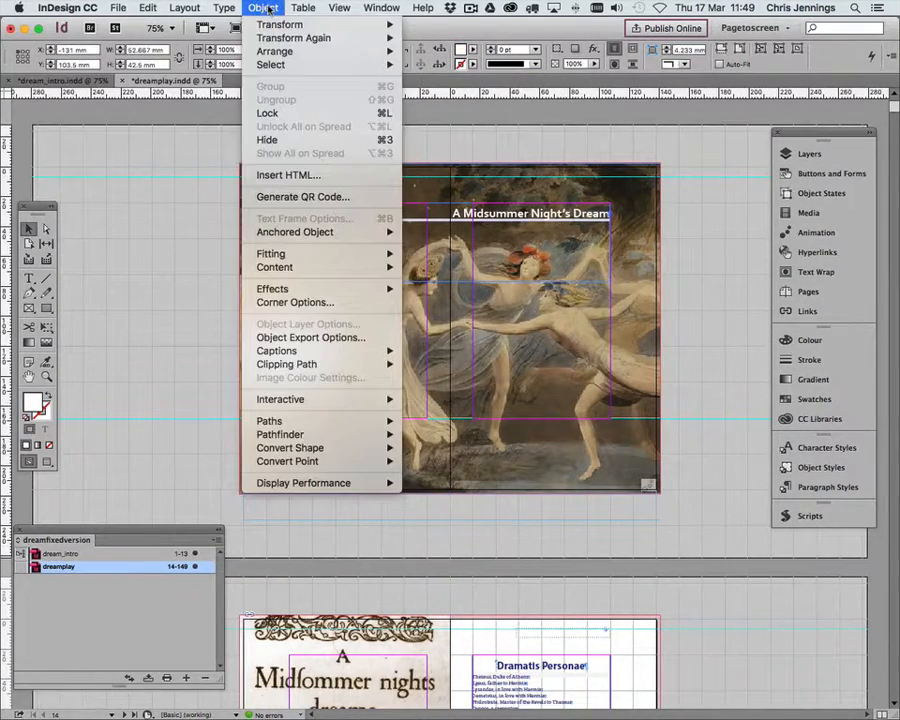
{"action": "mouse_move", "coordinate": [290, 51]}
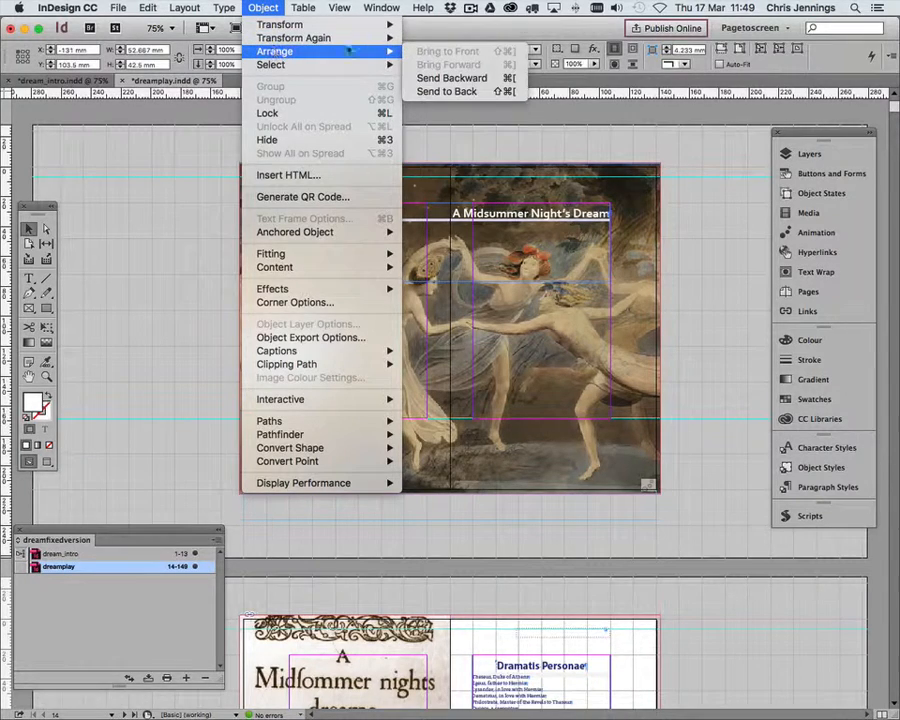
{"action": "left_click", "coordinate": [422, 78]}
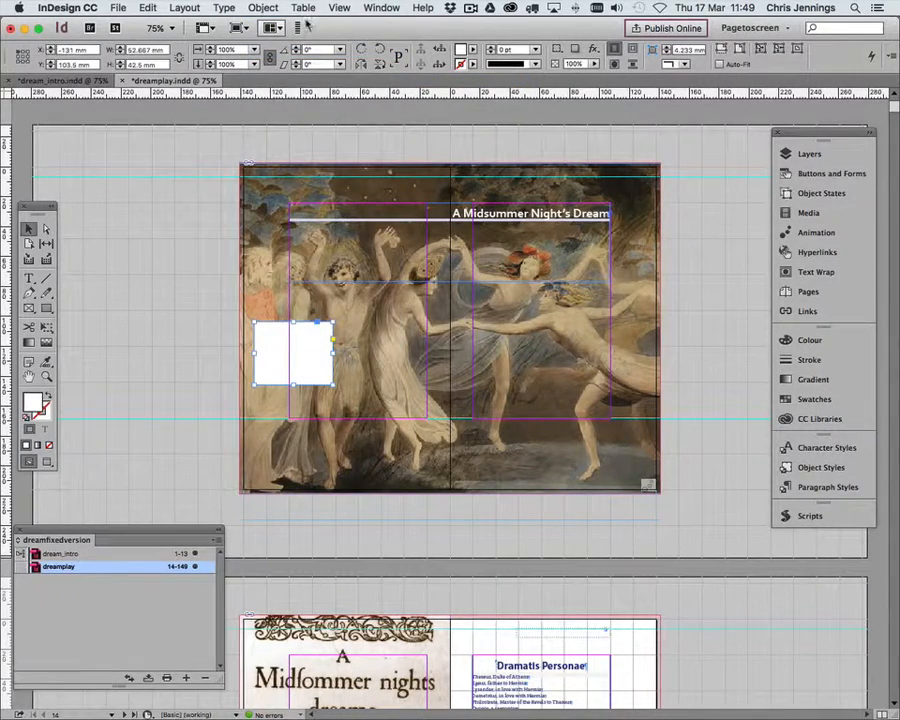
{"action": "left_click", "coordinate": [265, 8]}
{"action": "mouse_move", "coordinate": [385, 51]}
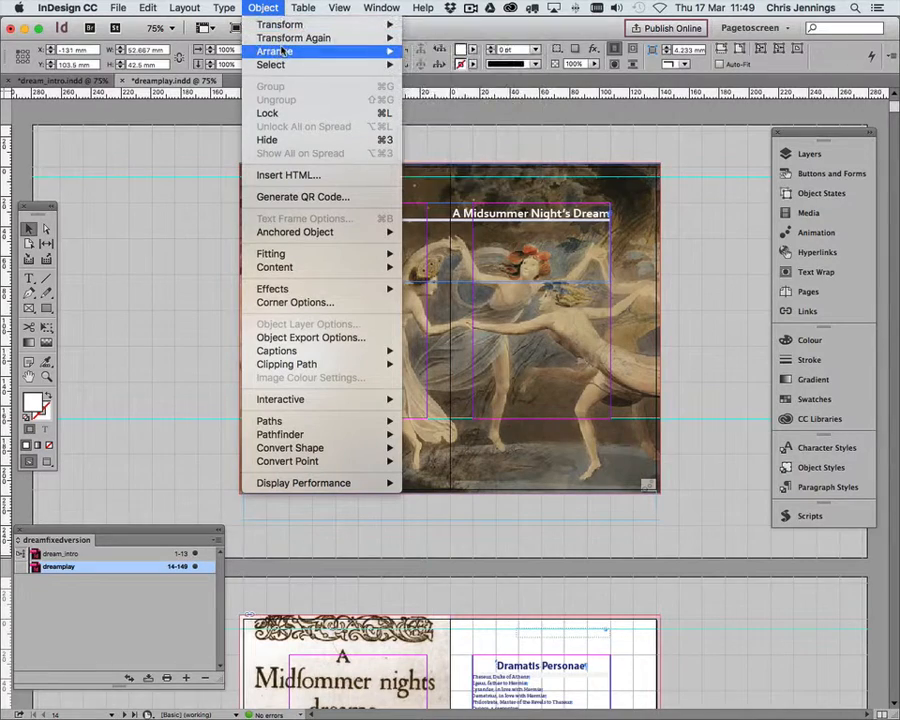
{"action": "left_click", "coordinate": [425, 78]}
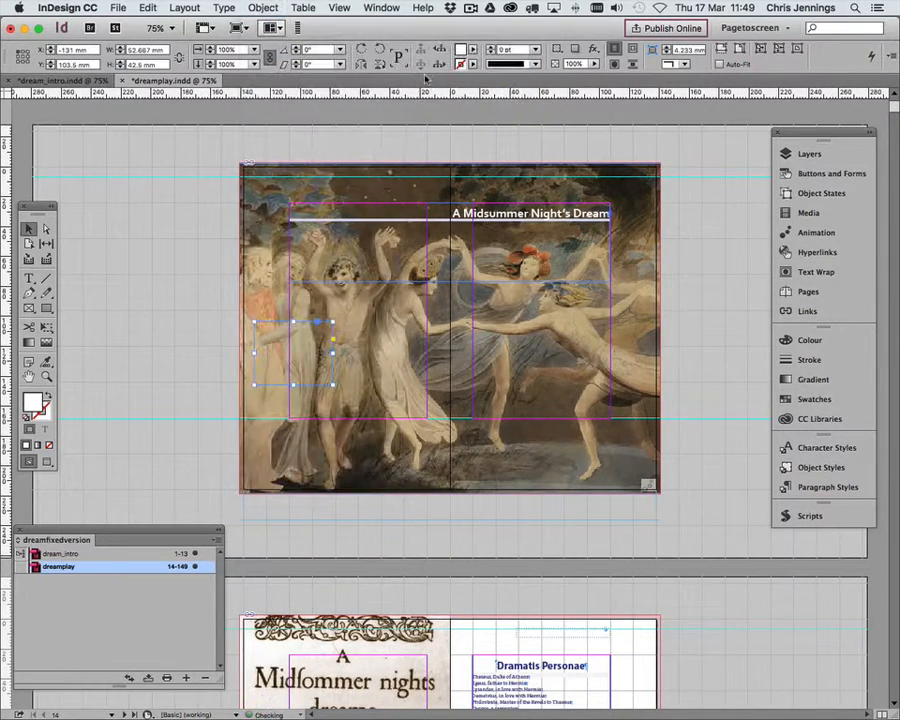
{"action": "left_click", "coordinate": [197, 260]}
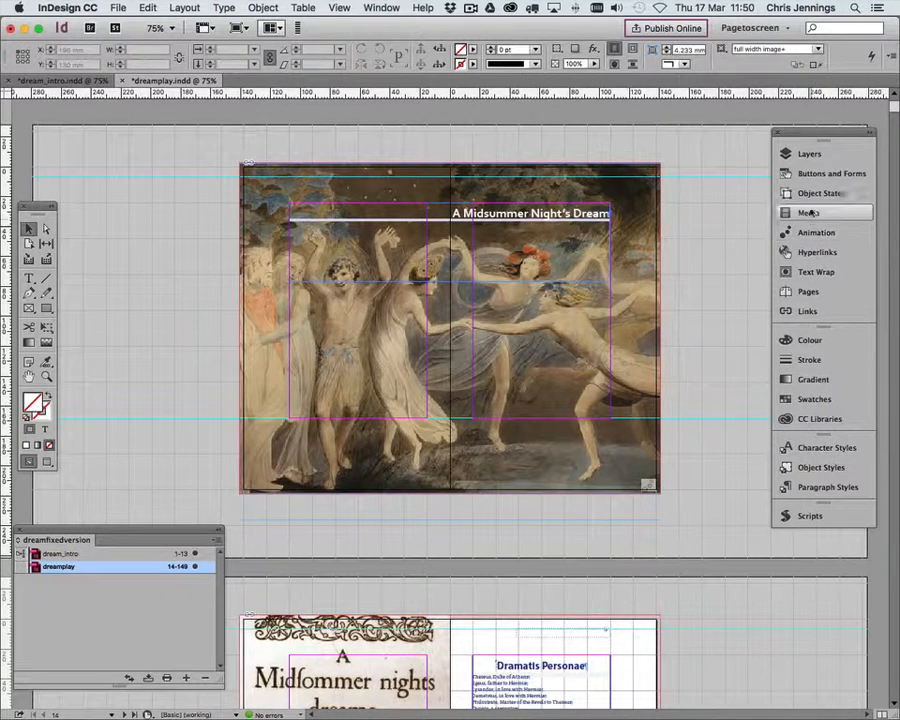
Step: Preview the opening spread's EPUB interactivity with its page-load audio, then close the preview
{"action": "left_click", "coordinate": [805, 176]}
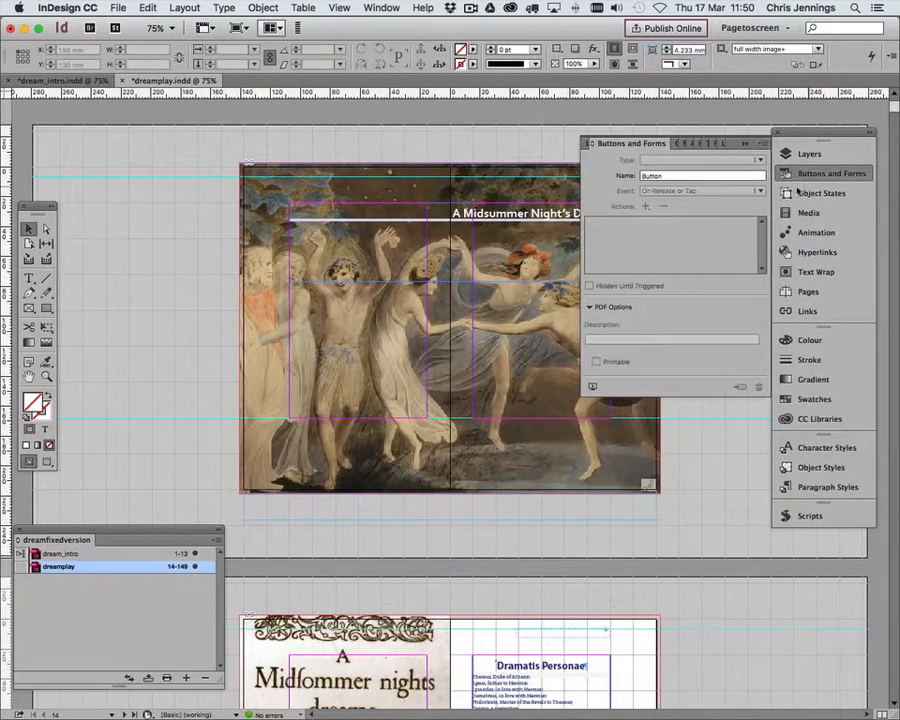
{"action": "left_click", "coordinate": [594, 388]}
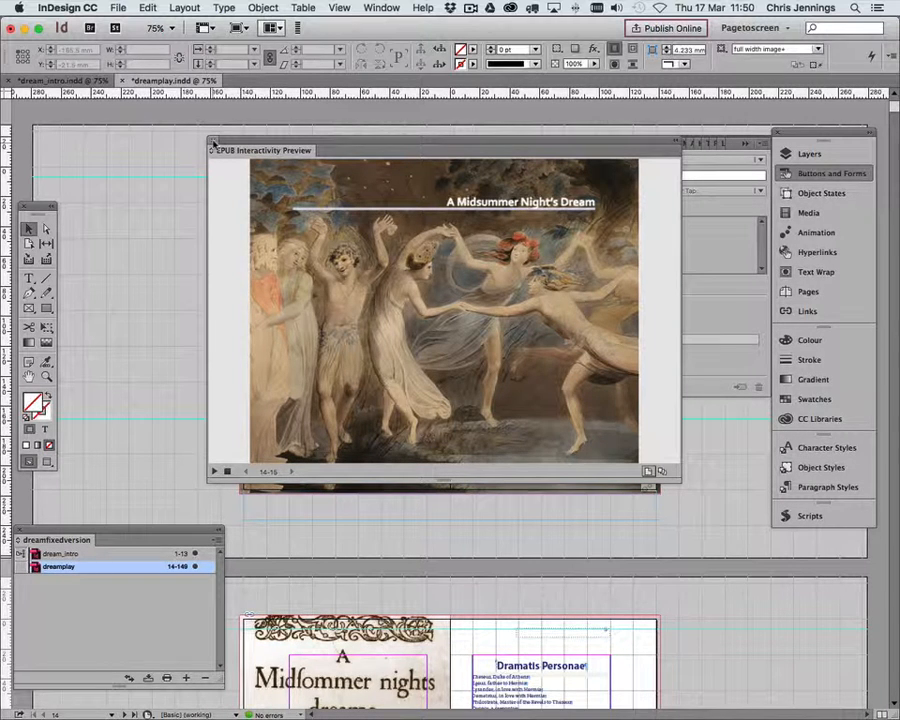
{"action": "left_click", "coordinate": [213, 143]}
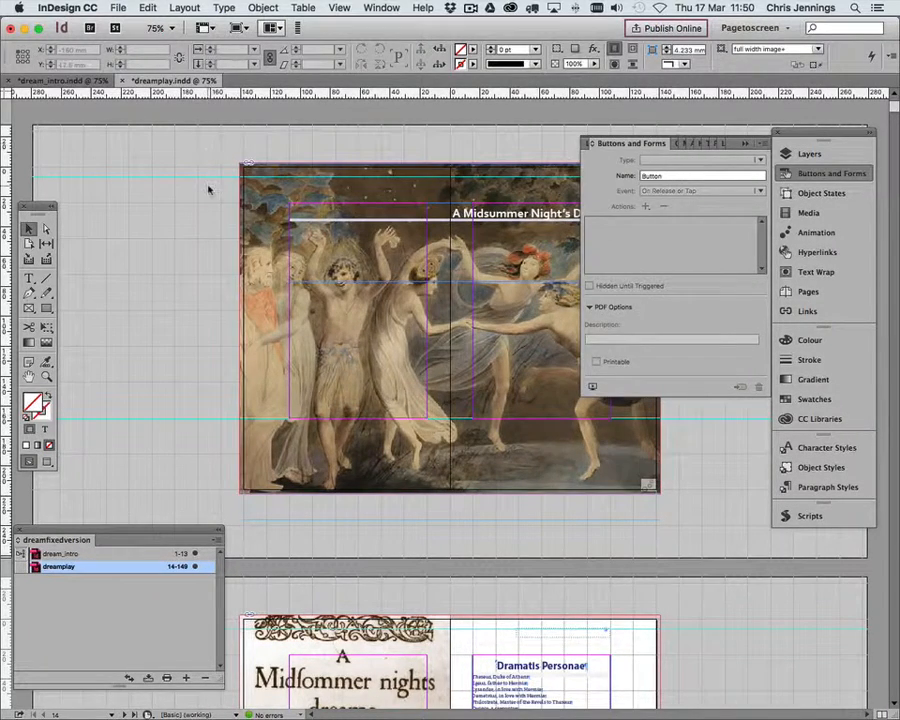
{"action": "scroll", "coordinate": [173, 181], "scroll_direction": "down", "scroll_amount": 2}
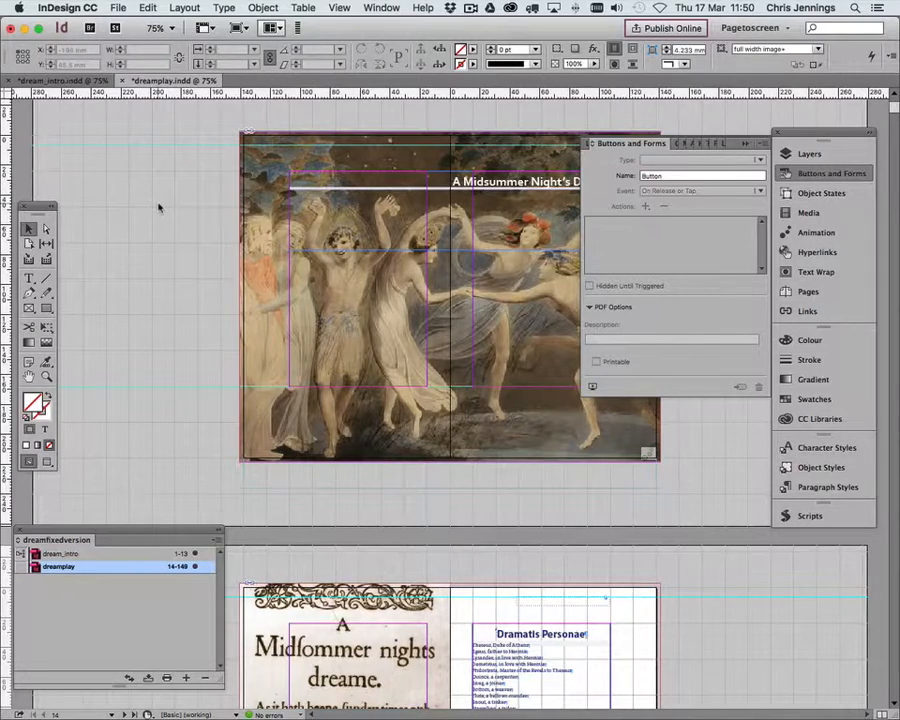
Step: Convert the opening spread's full-width painting into a button
{"action": "scroll", "coordinate": [158, 207], "scroll_direction": "up", "scroll_amount": 1}
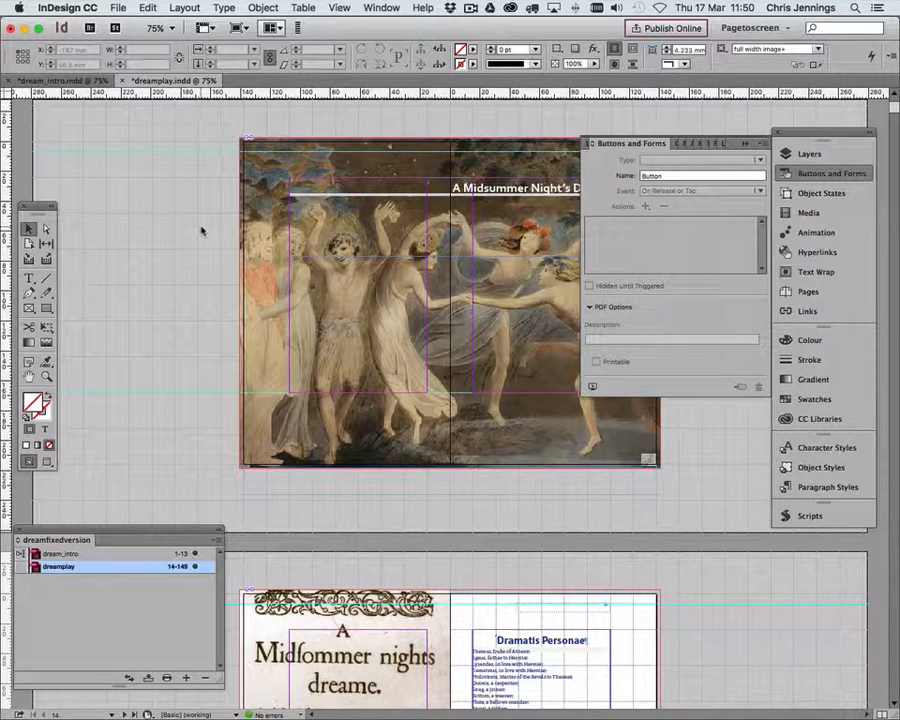
{"action": "left_click", "coordinate": [341, 149]}
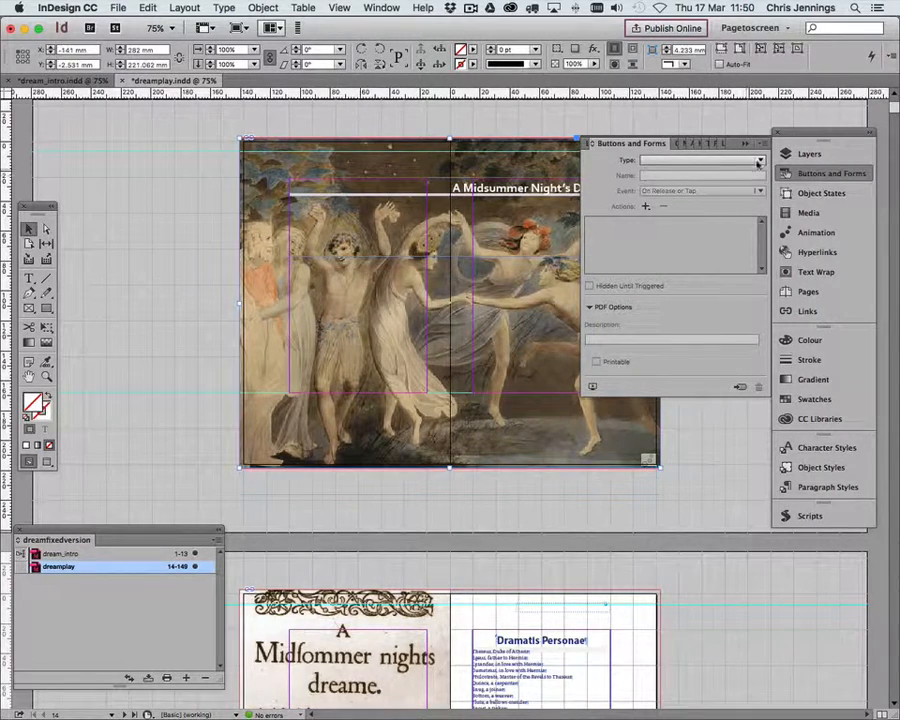
{"action": "left_click", "coordinate": [760, 162]}
{"action": "left_click", "coordinate": [712, 175]}
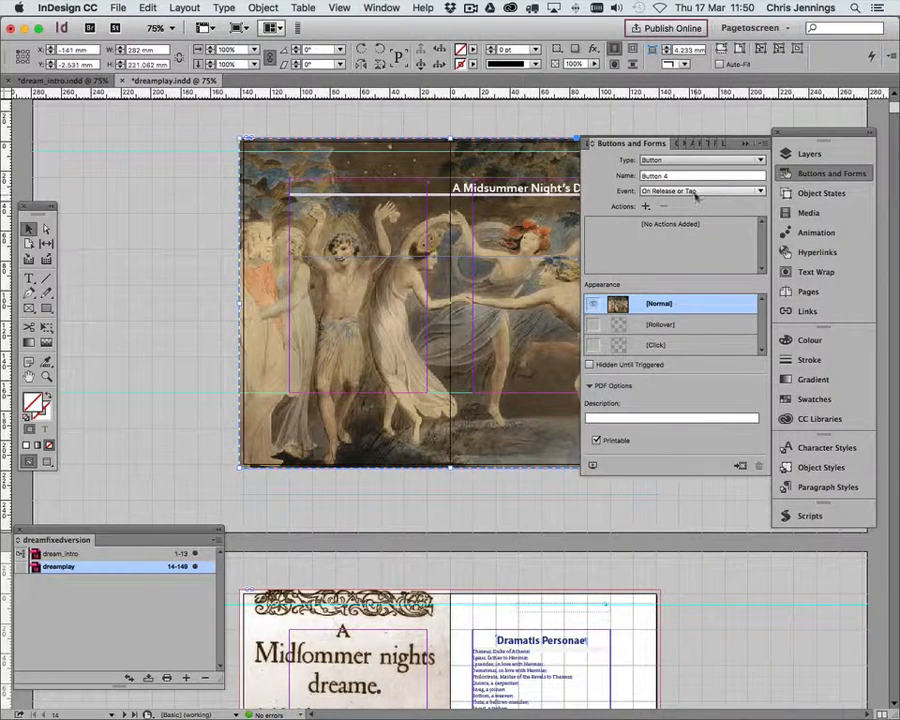
Step: Add a Sound action for 01.Overture.mp3 to the painting button, with its option set to Stop
{"action": "left_click", "coordinate": [645, 206]}
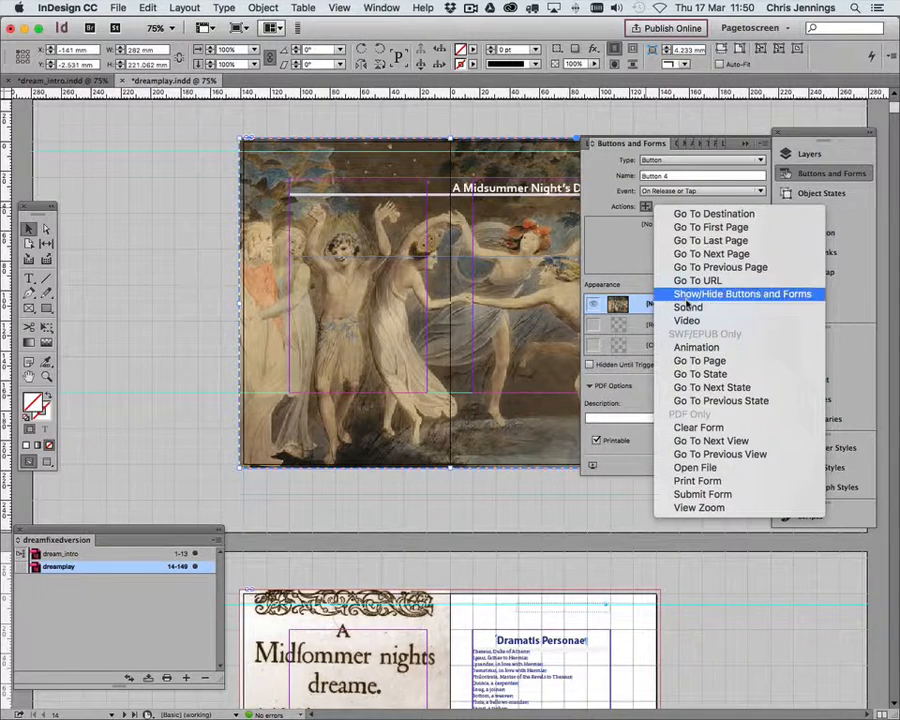
{"action": "left_click", "coordinate": [688, 308]}
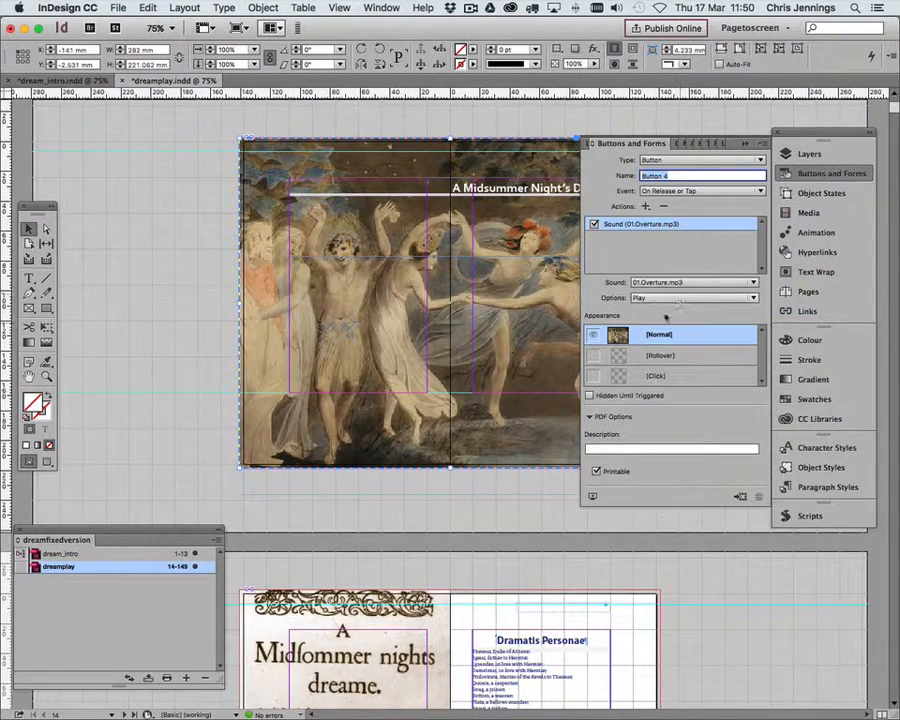
{"action": "left_click", "coordinate": [662, 299]}
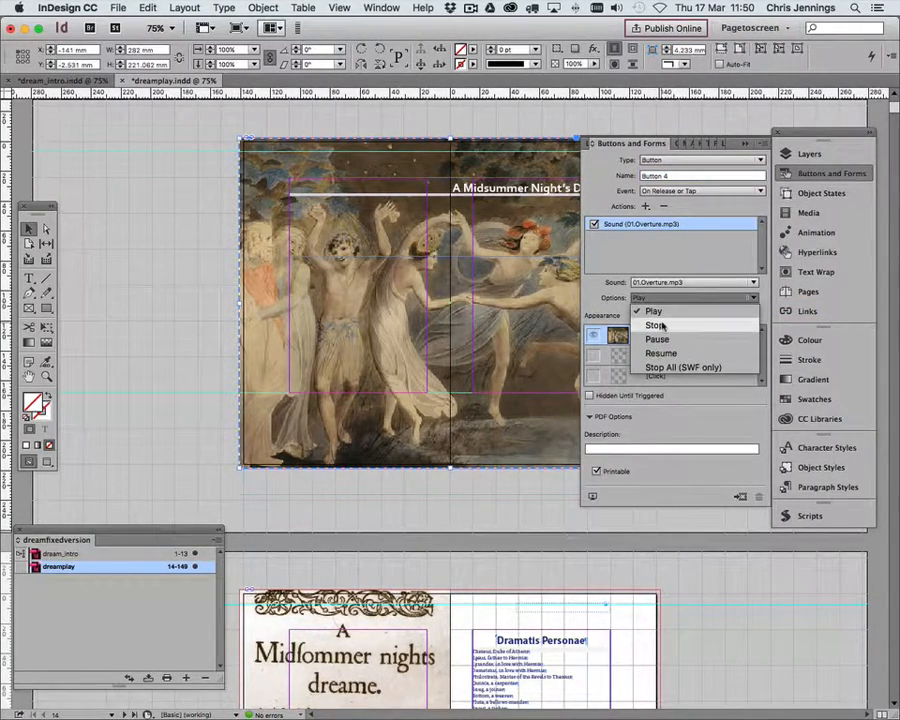
{"action": "left_click", "coordinate": [656, 325]}
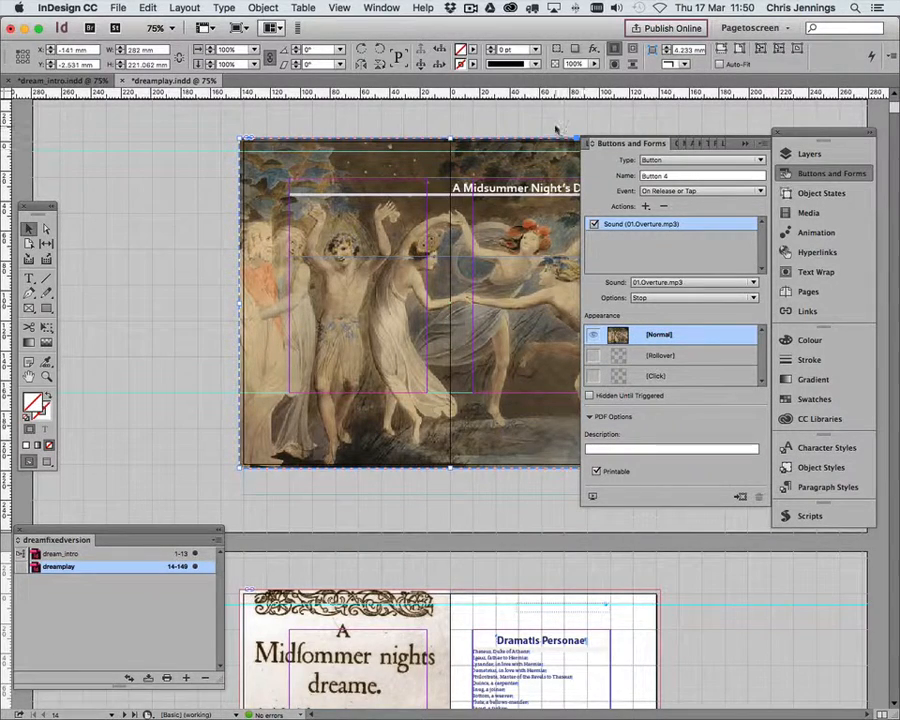
Step: Deselect the painting, preview the spread's EPUB interactivity with the new sound button, and close the preview
{"action": "left_click", "coordinate": [601, 425]}
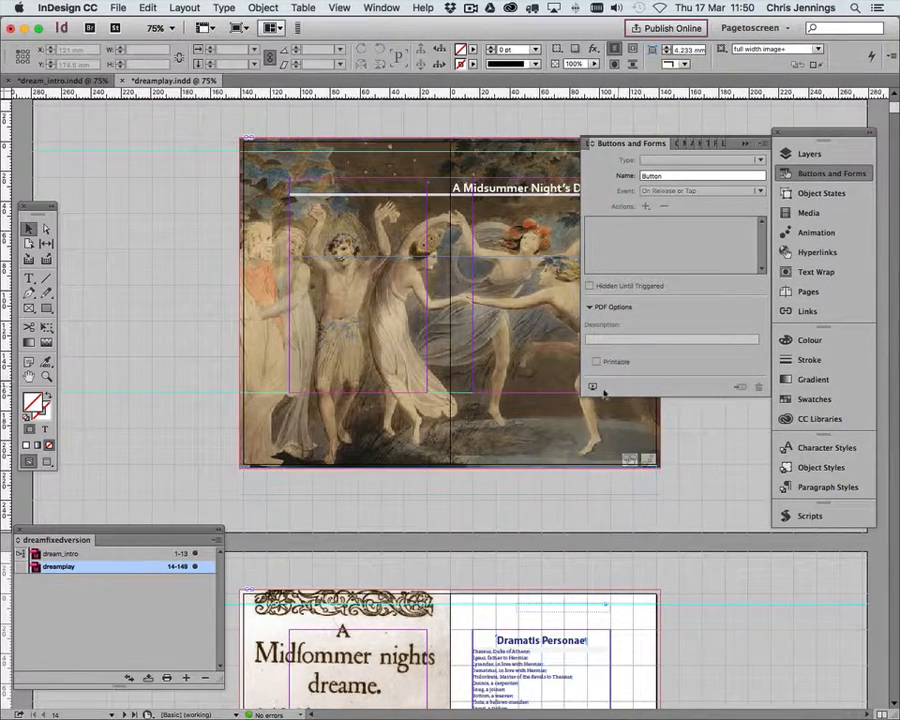
{"action": "left_click", "coordinate": [592, 386]}
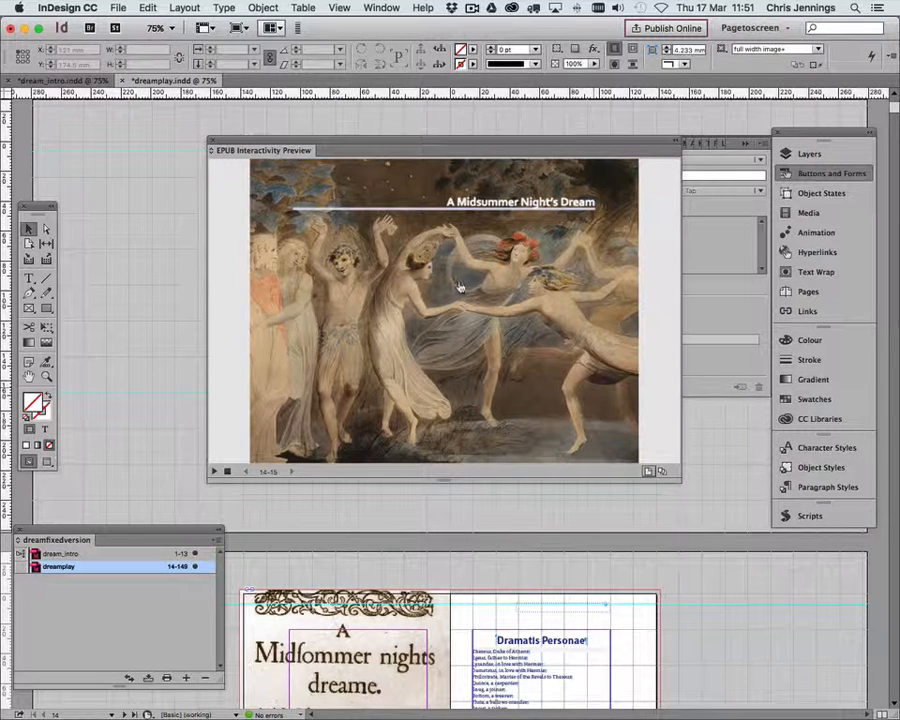
{"action": "left_click", "coordinate": [213, 143]}
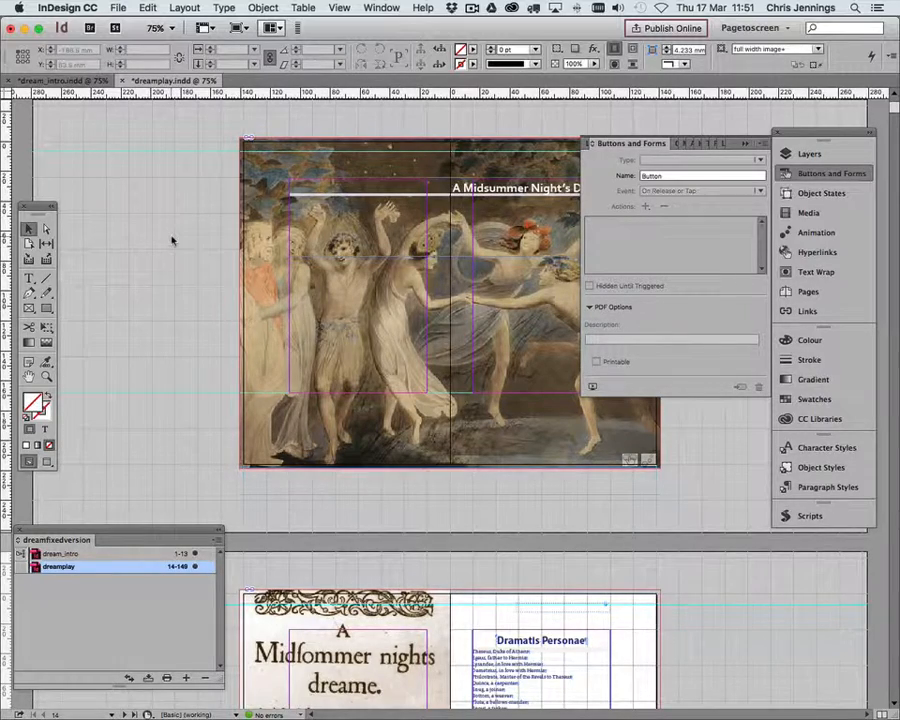
Step: Look through the play's first spreads, from the opening painting and 1600 title page to Act I, Scene I
{"action": "scroll", "coordinate": [172, 240], "scroll_direction": "down", "scroll_amount": 5}
{"action": "scroll", "coordinate": [172, 240], "scroll_direction": "down", "scroll_amount": 8}
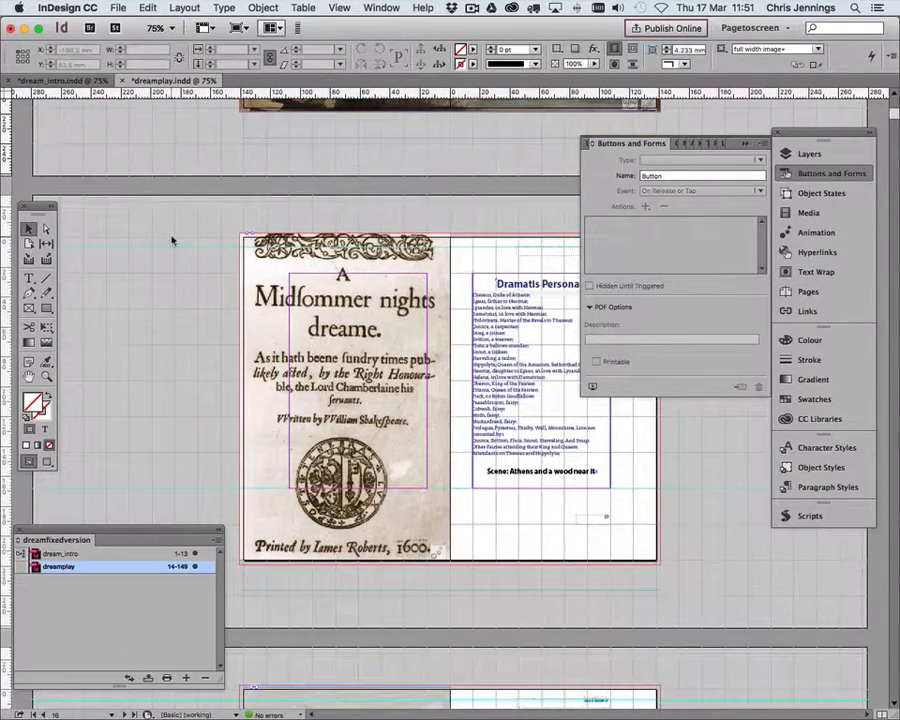
{"action": "scroll", "coordinate": [172, 240], "scroll_direction": "down", "scroll_amount": 8}
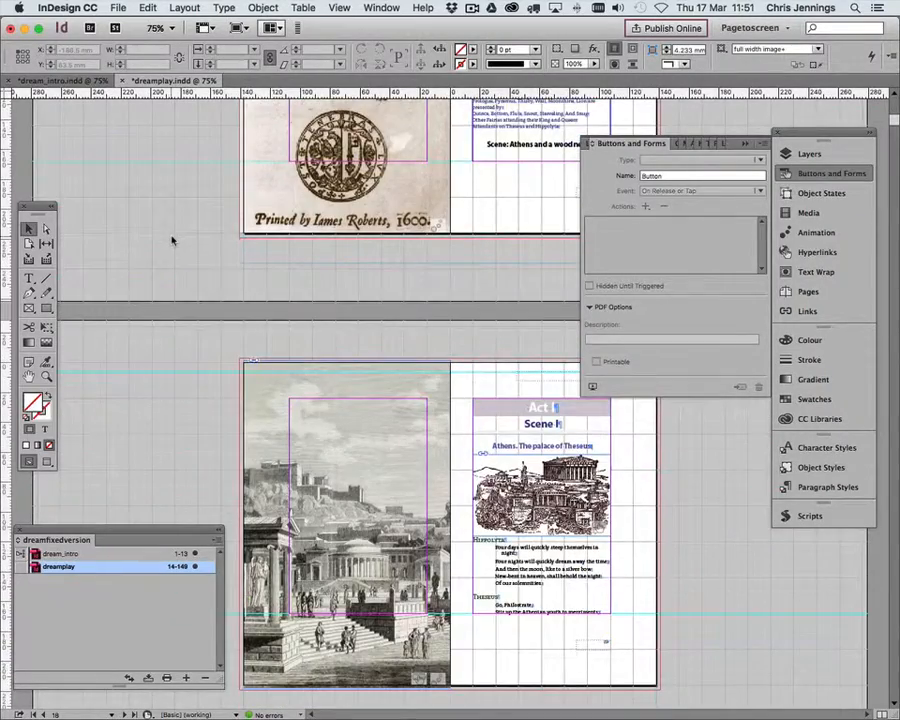
{"action": "scroll", "coordinate": [172, 240], "scroll_direction": "down", "scroll_amount": 3}
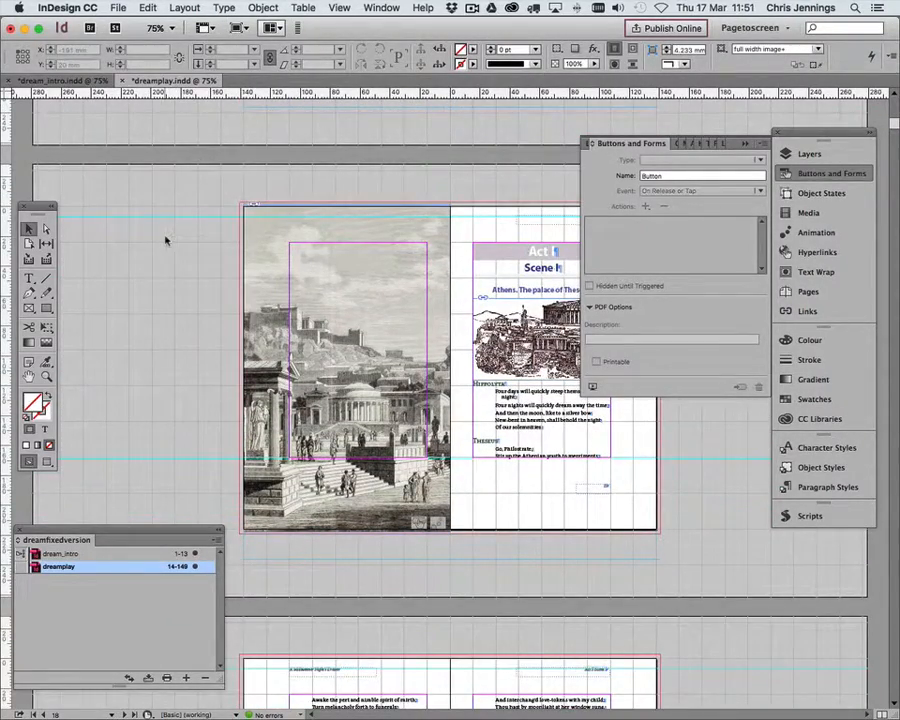
{"action": "scroll", "coordinate": [166, 240], "scroll_direction": "up", "scroll_amount": 10}
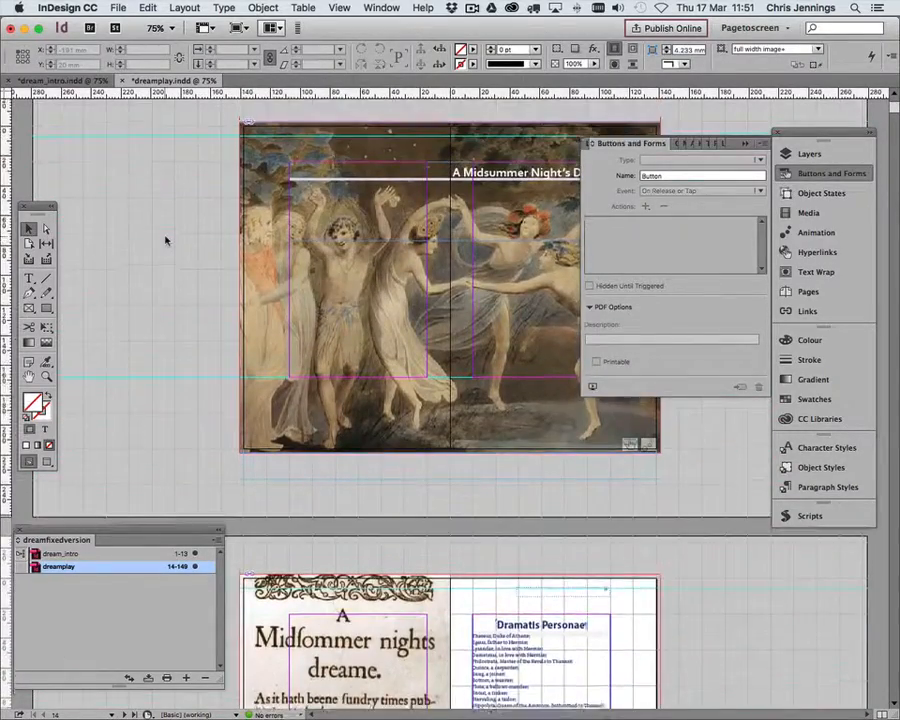
{"action": "scroll", "coordinate": [166, 240], "scroll_direction": "up", "scroll_amount": 2}
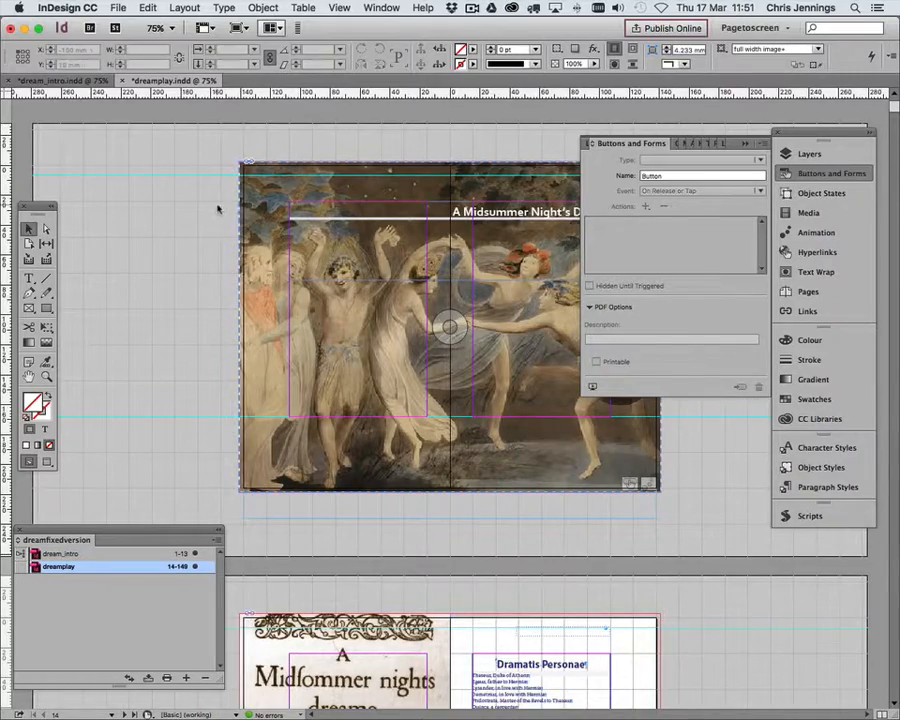
{"action": "scroll", "coordinate": [213, 207], "scroll_direction": "down", "scroll_amount": 15}
{"action": "scroll", "coordinate": [211, 208], "scroll_direction": "down", "scroll_amount": 3}
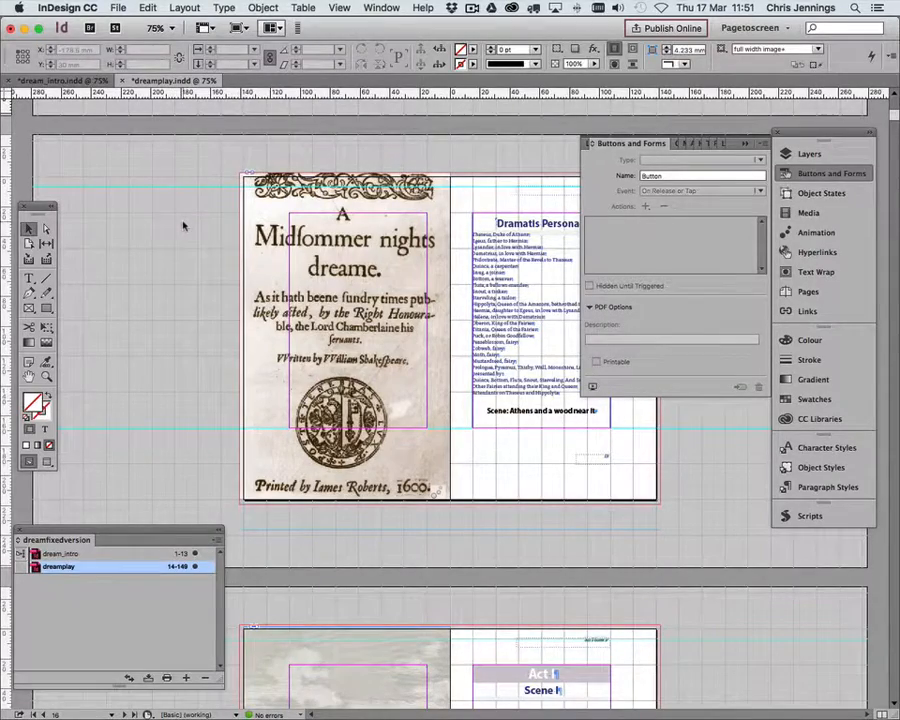
{"action": "scroll", "coordinate": [183, 226], "scroll_direction": "down", "scroll_amount": 10}
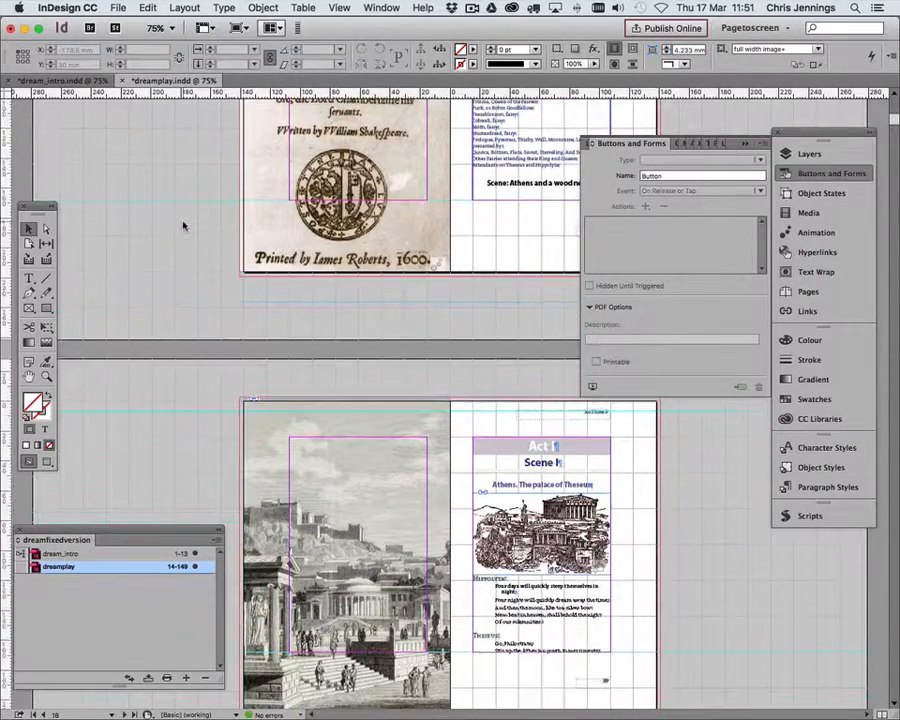
{"action": "scroll", "coordinate": [183, 226], "scroll_direction": "down", "scroll_amount": 5}
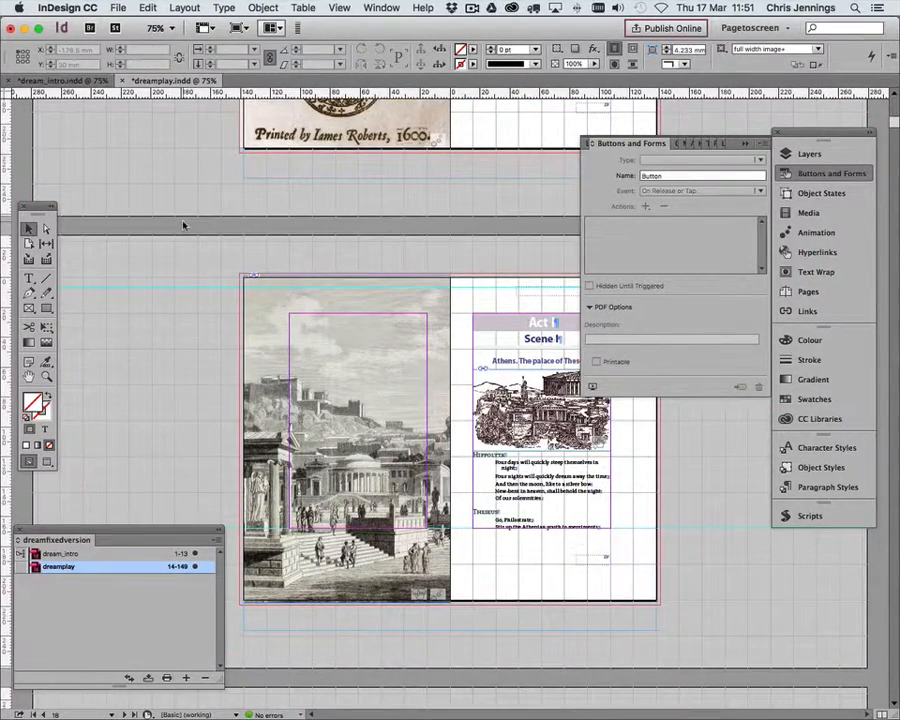
{"action": "scroll", "coordinate": [183, 226], "scroll_direction": "down", "scroll_amount": 1}
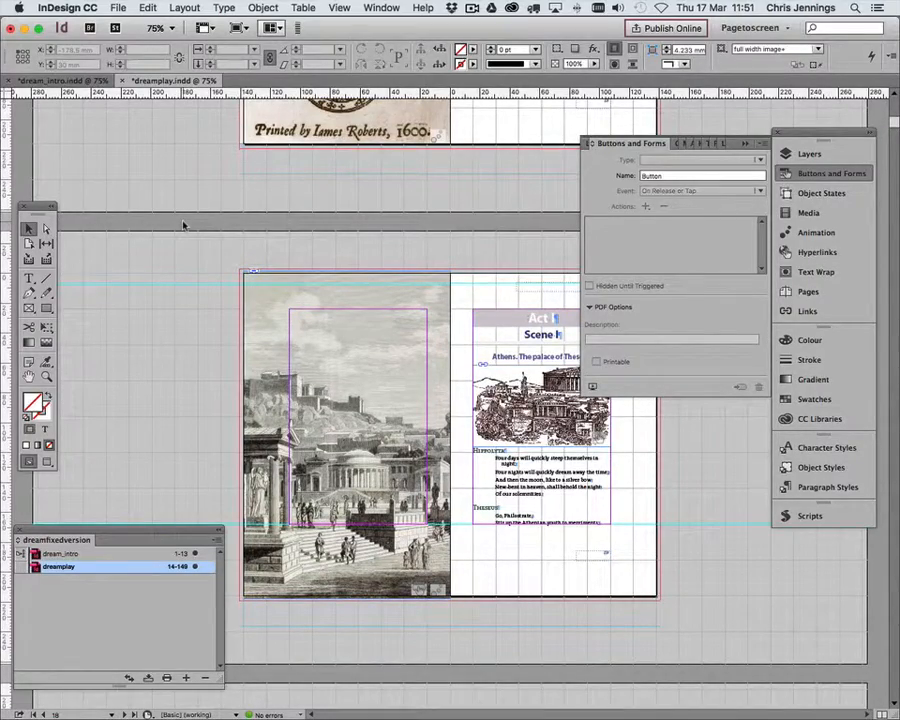